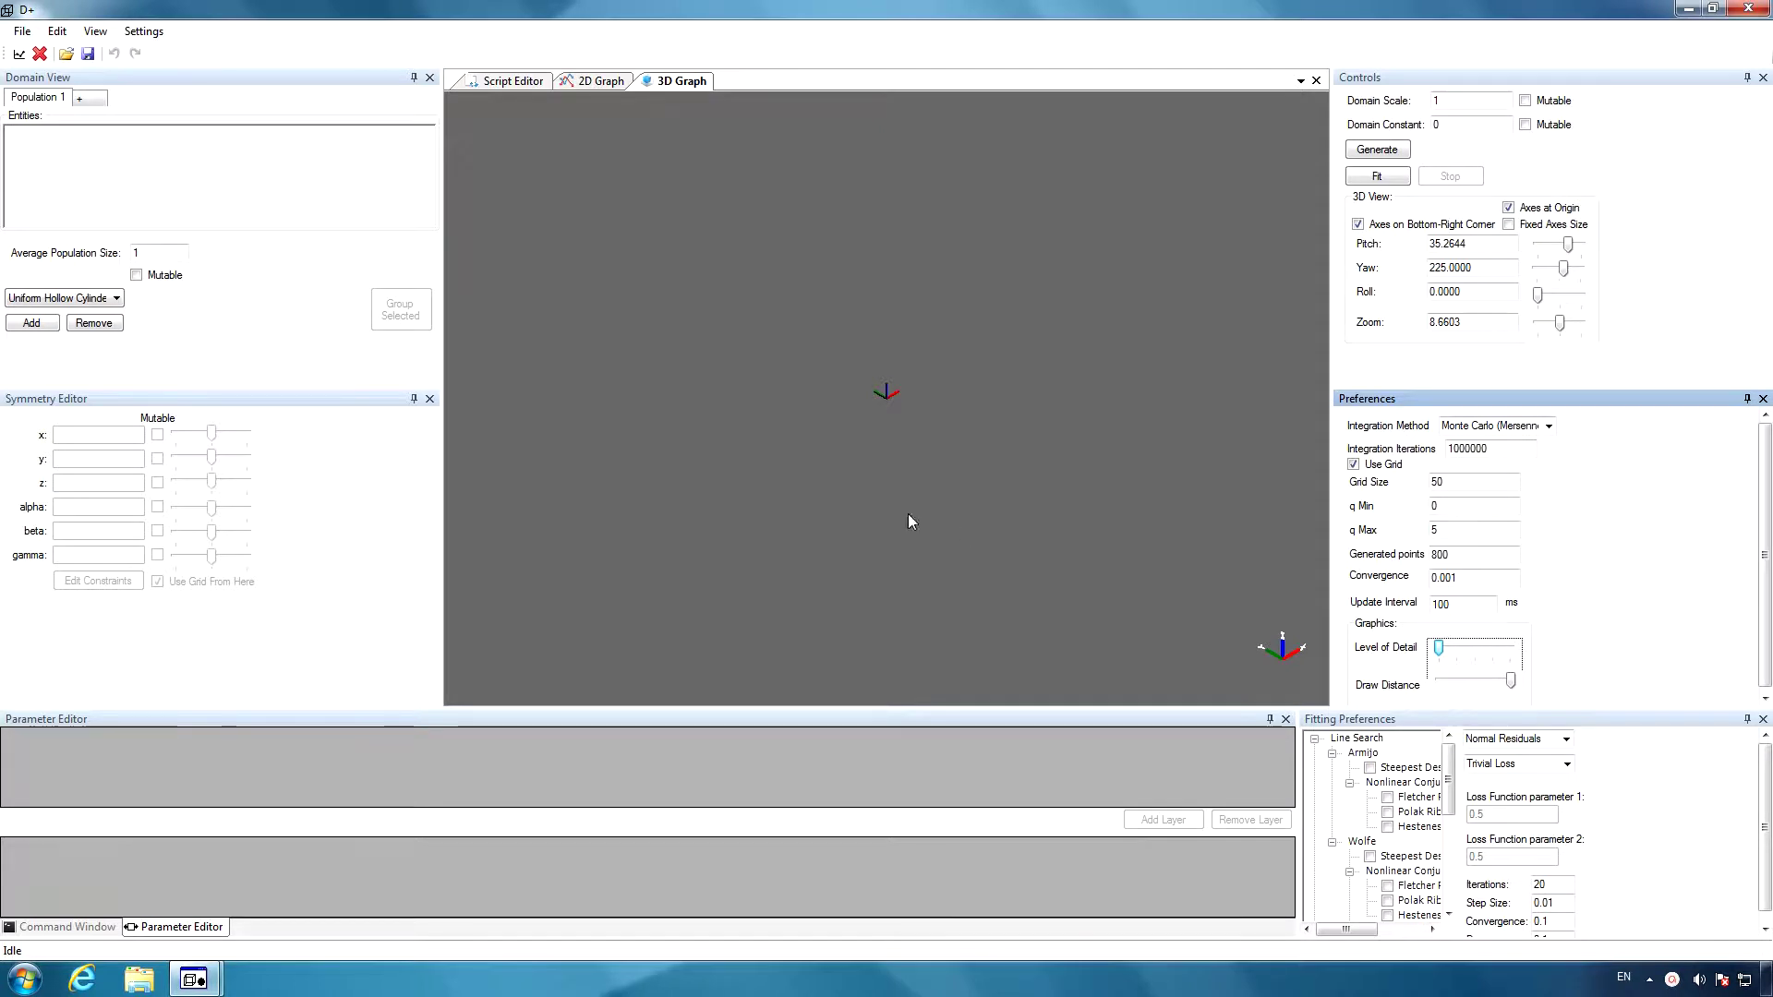
- Add 1lyz.pdb from the Desktop as a PDB File entity with Center PDB turned off
click(78, 303)
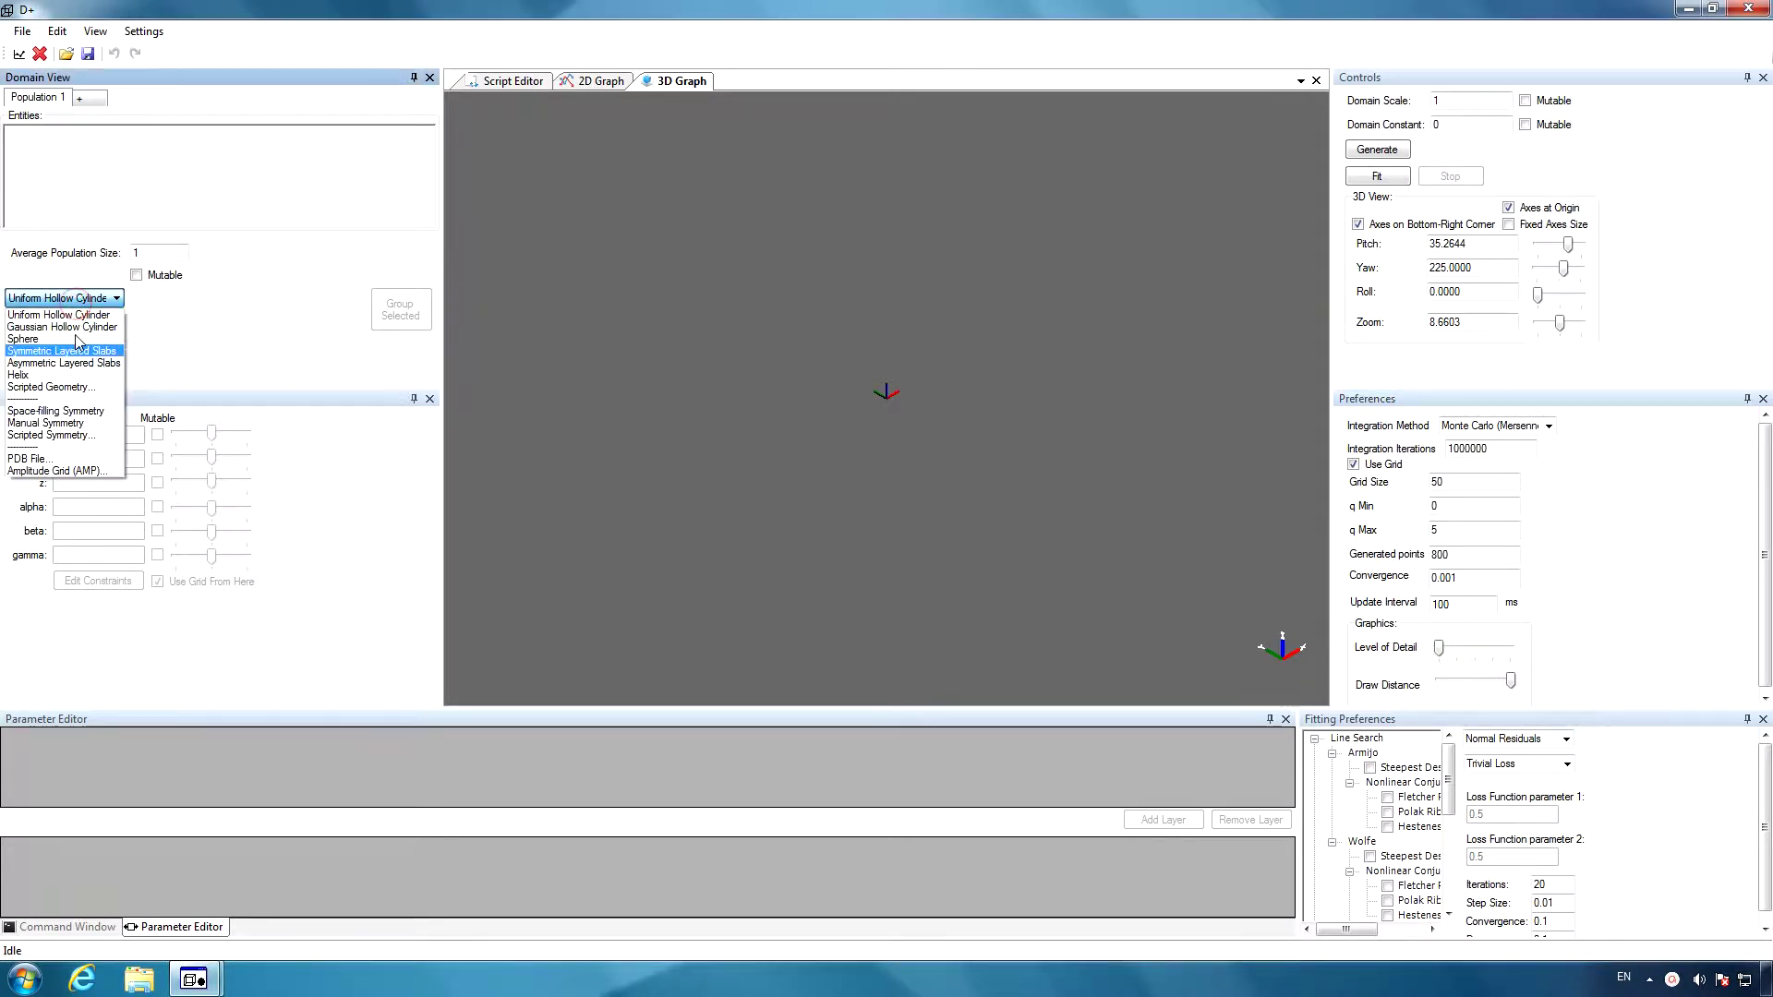
click(67, 458)
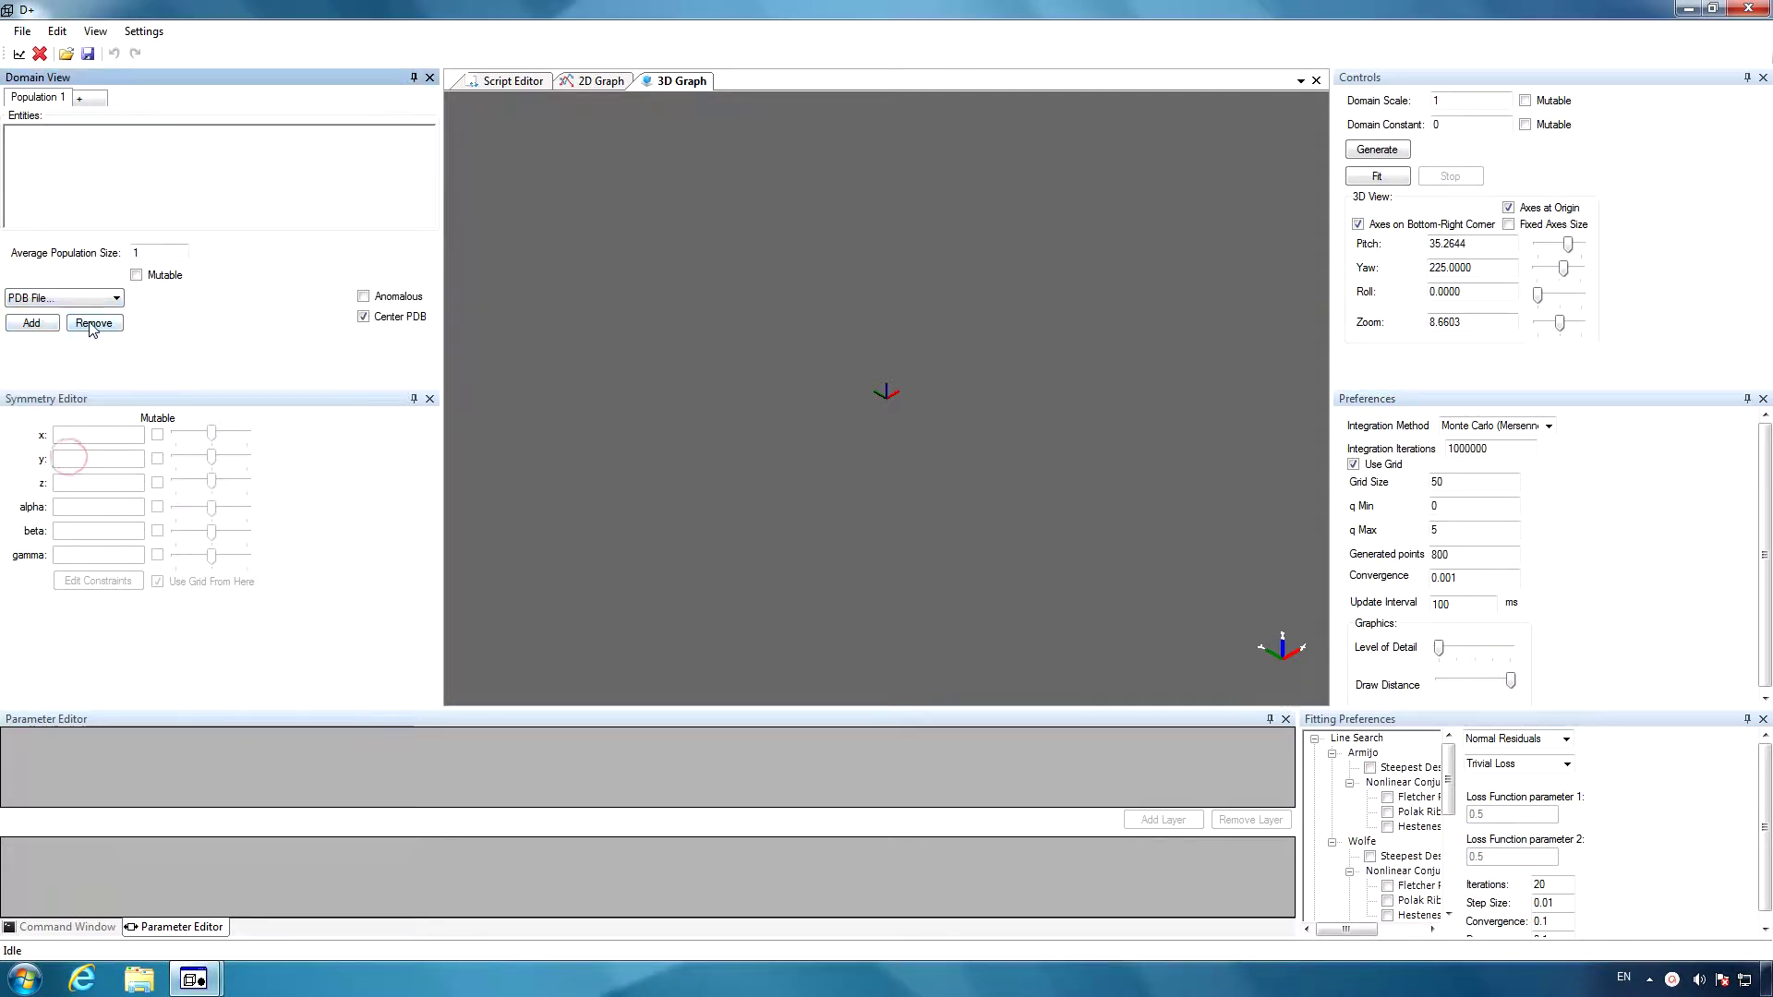
click(363, 317)
click(21, 324)
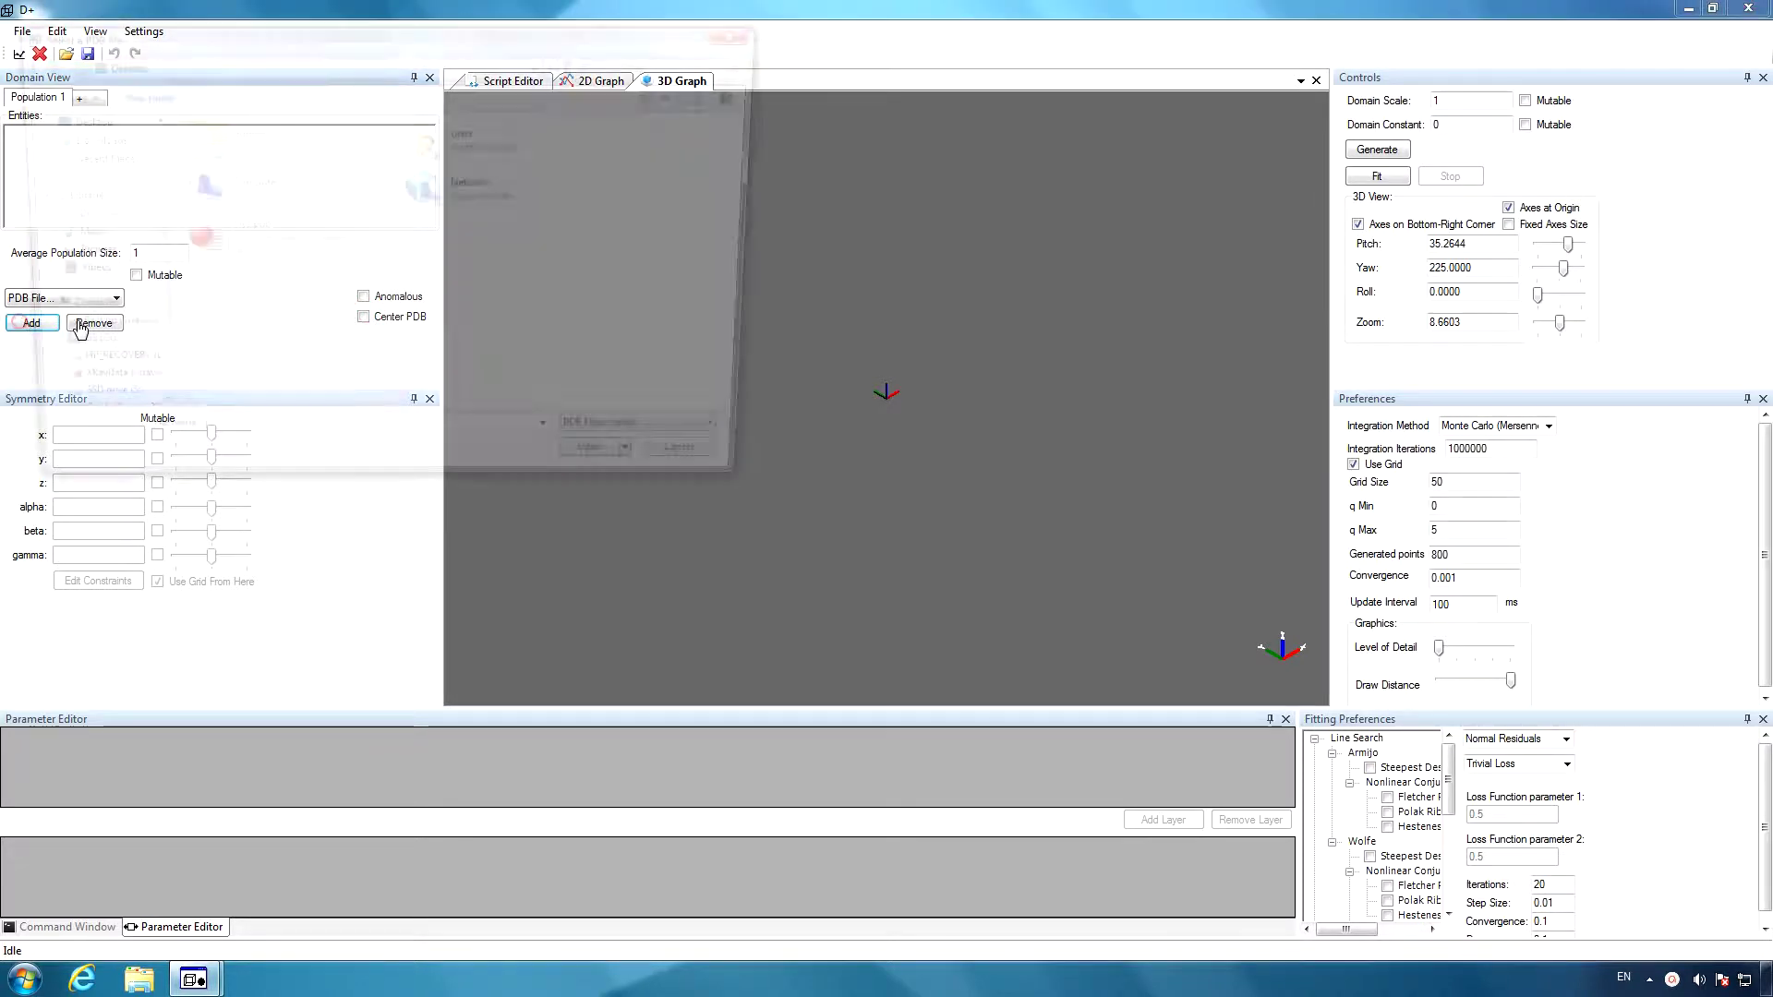
click(267, 253)
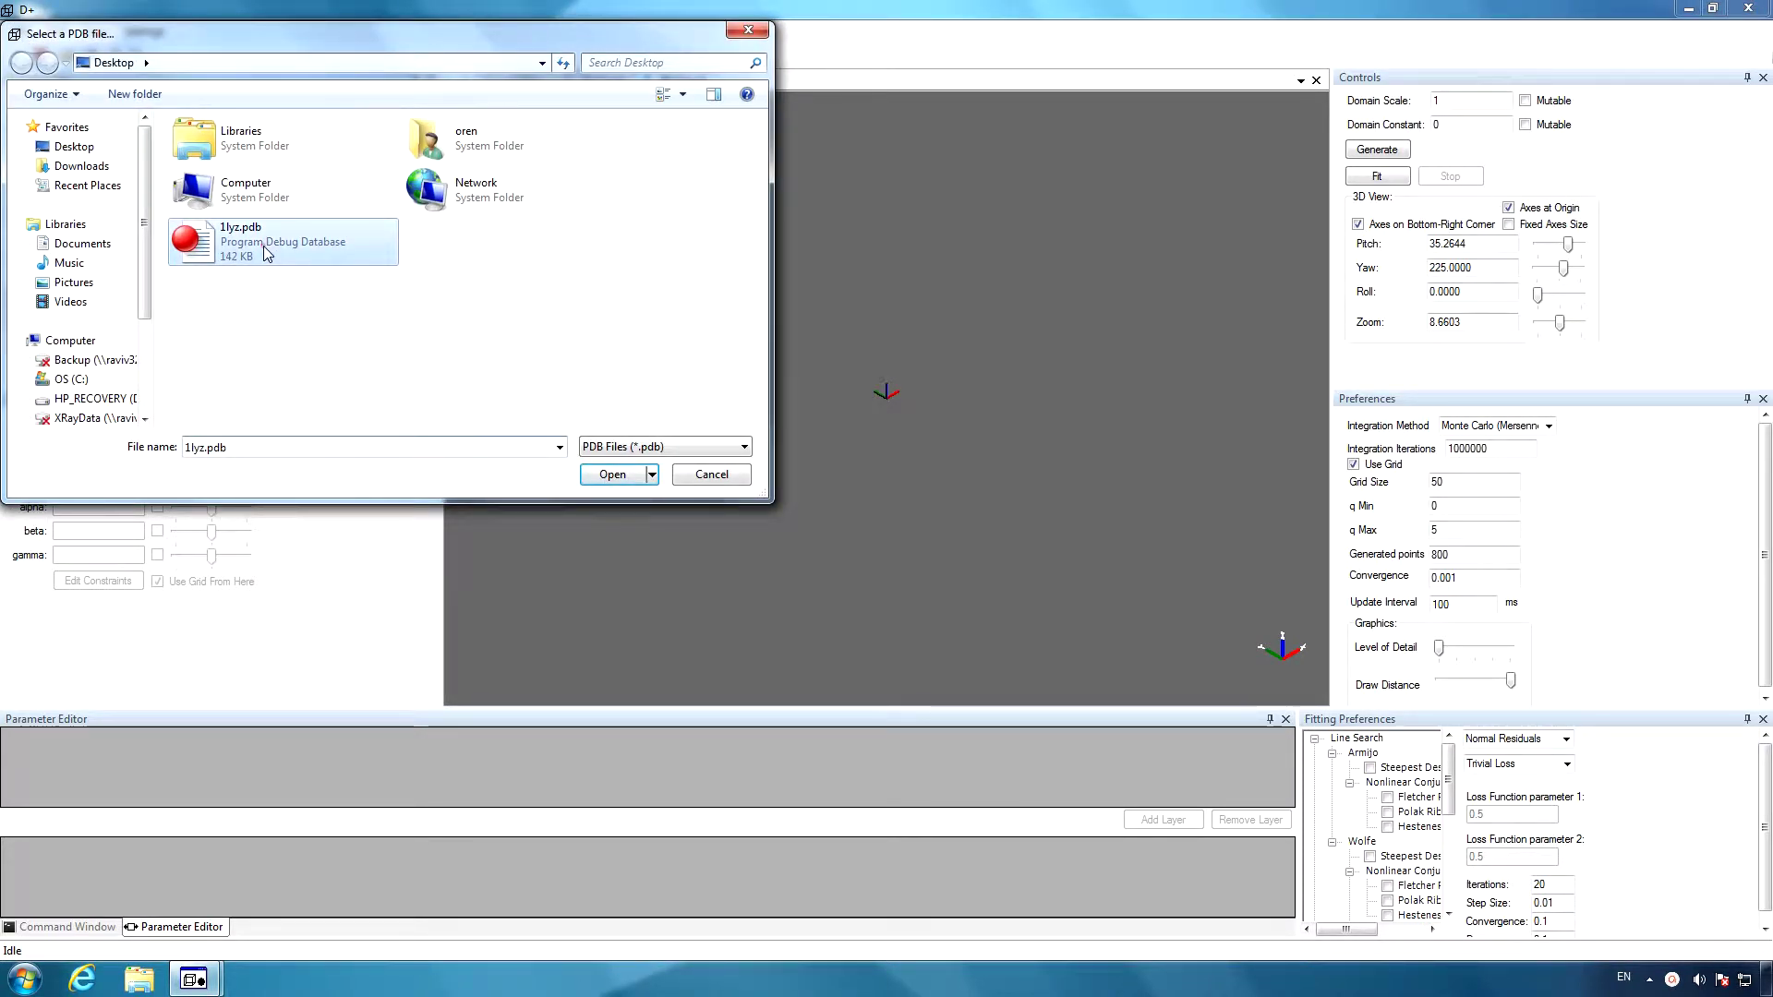
double_click(267, 252)
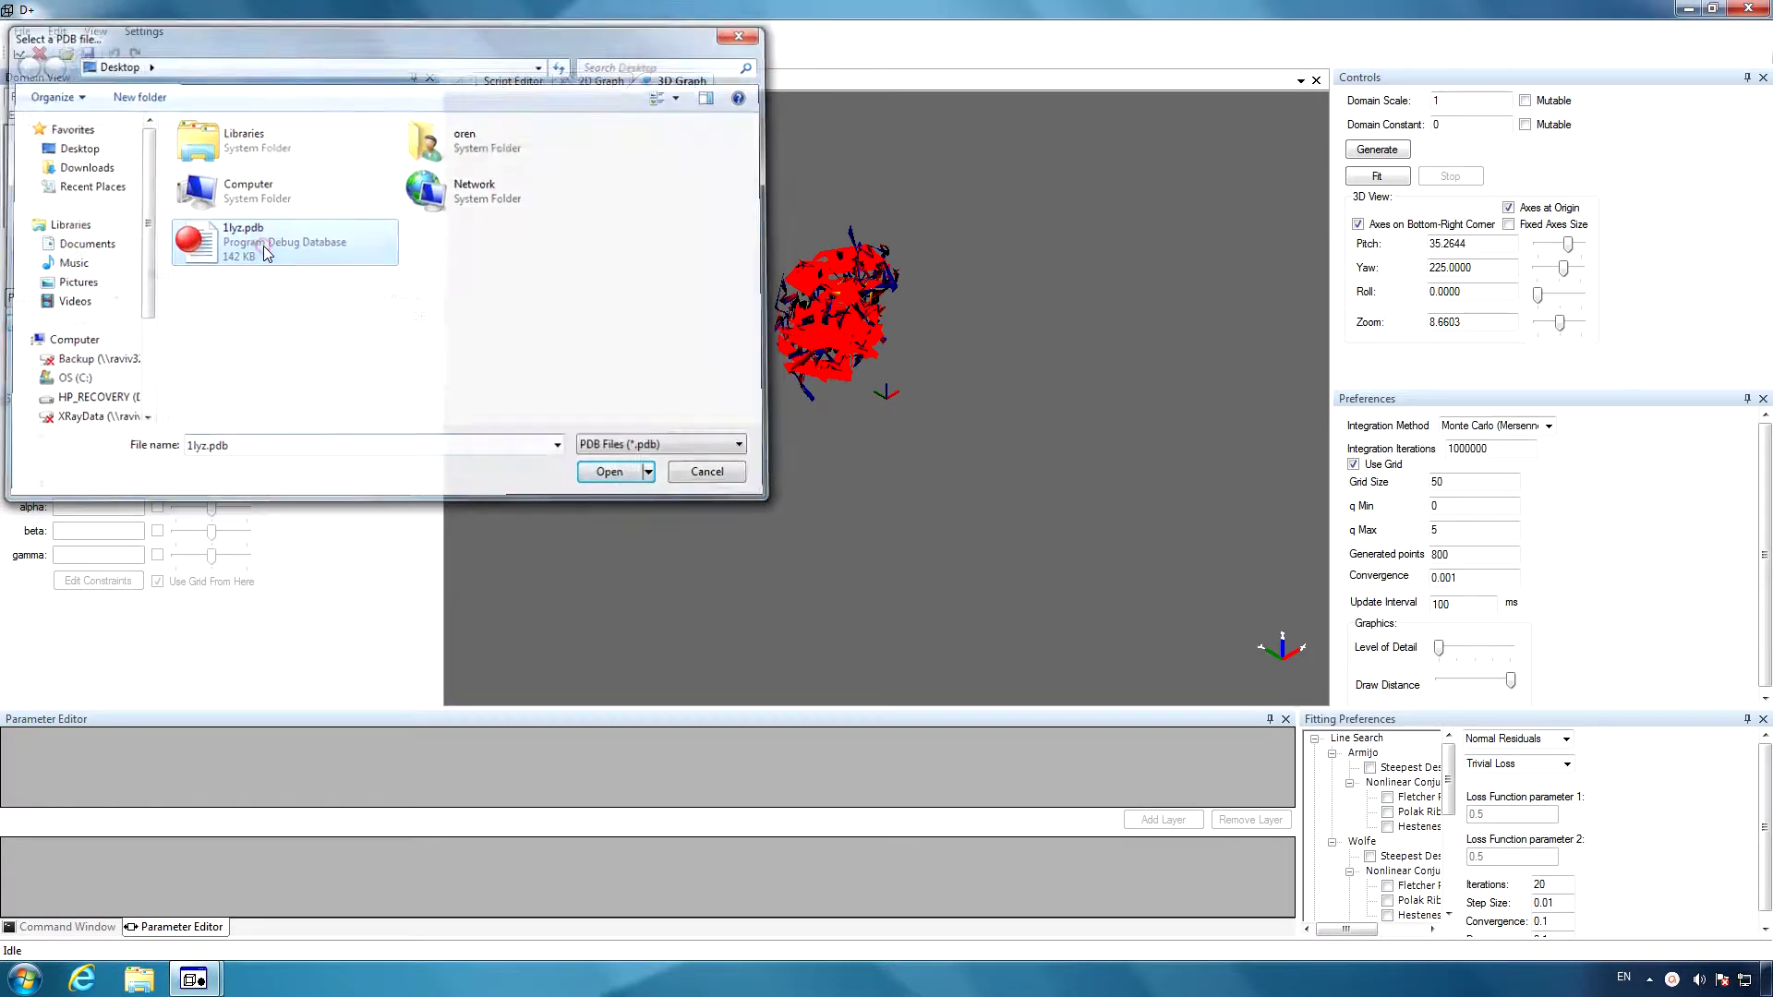
drag(1007, 522, 1164, 570)
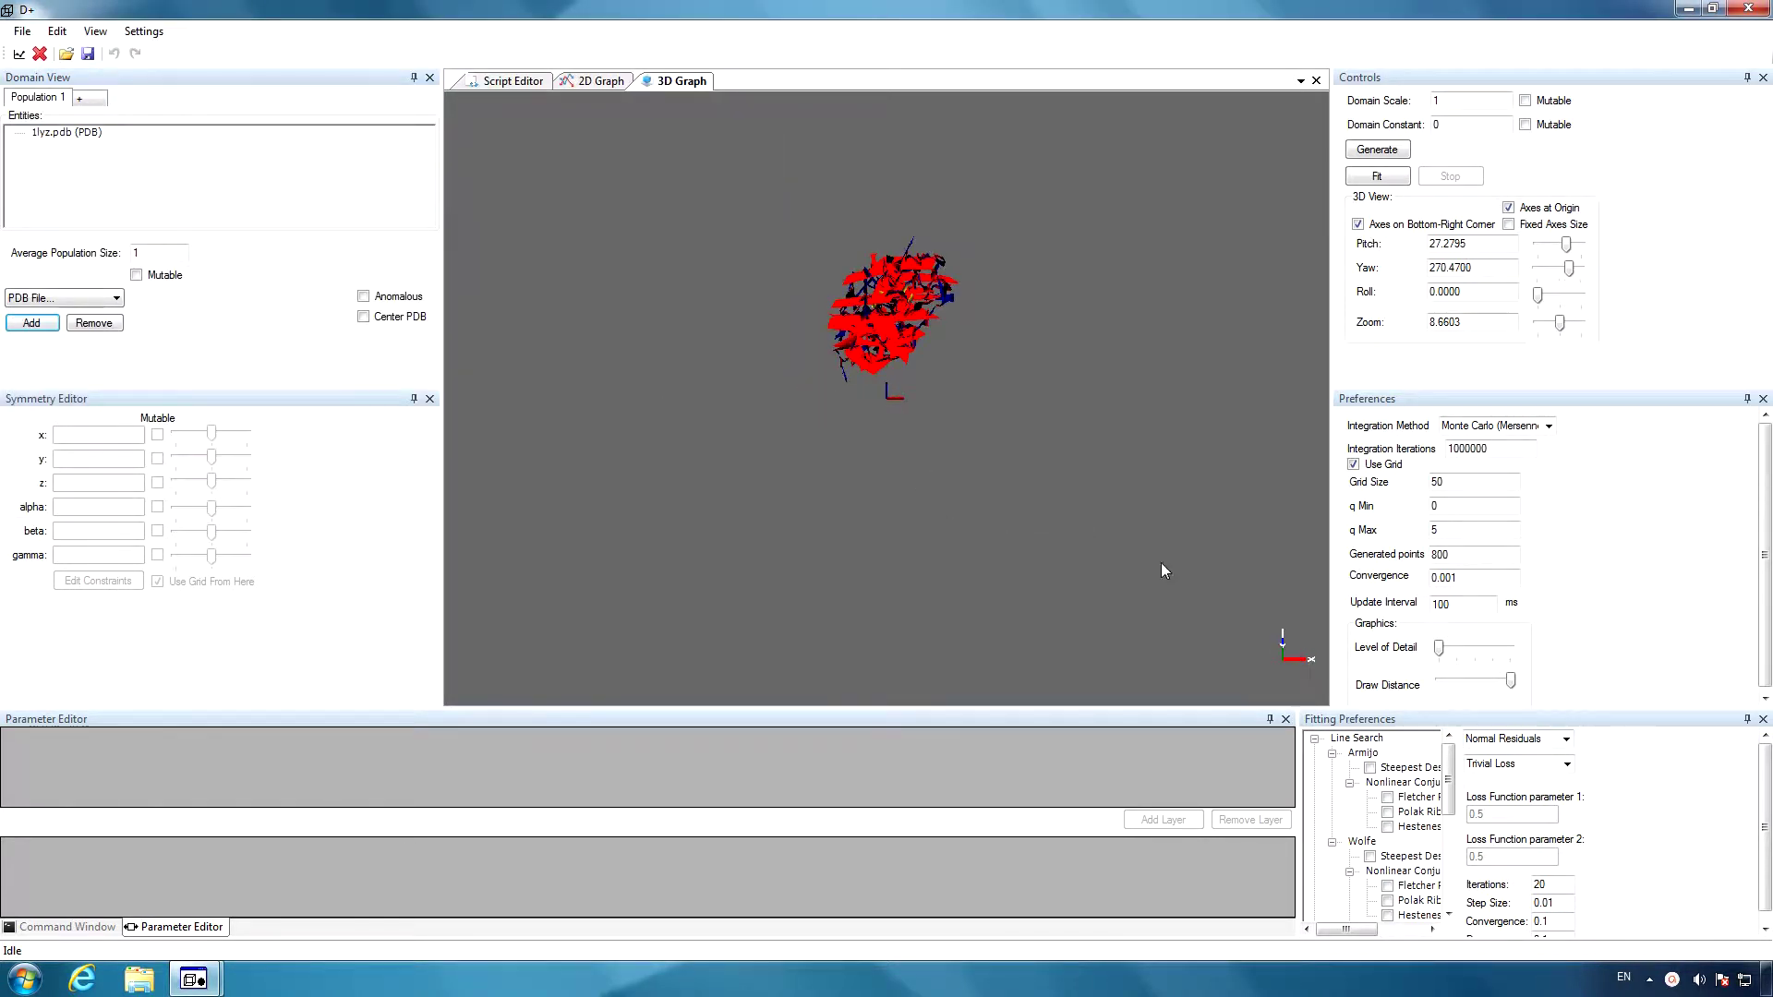
- Raise the graphics Level of Detail to its maximum and inspect the protein from another angle
click(1445, 653)
drag(1445, 653, 1519, 654)
click(1140, 536)
drag(1140, 536, 876, 519)
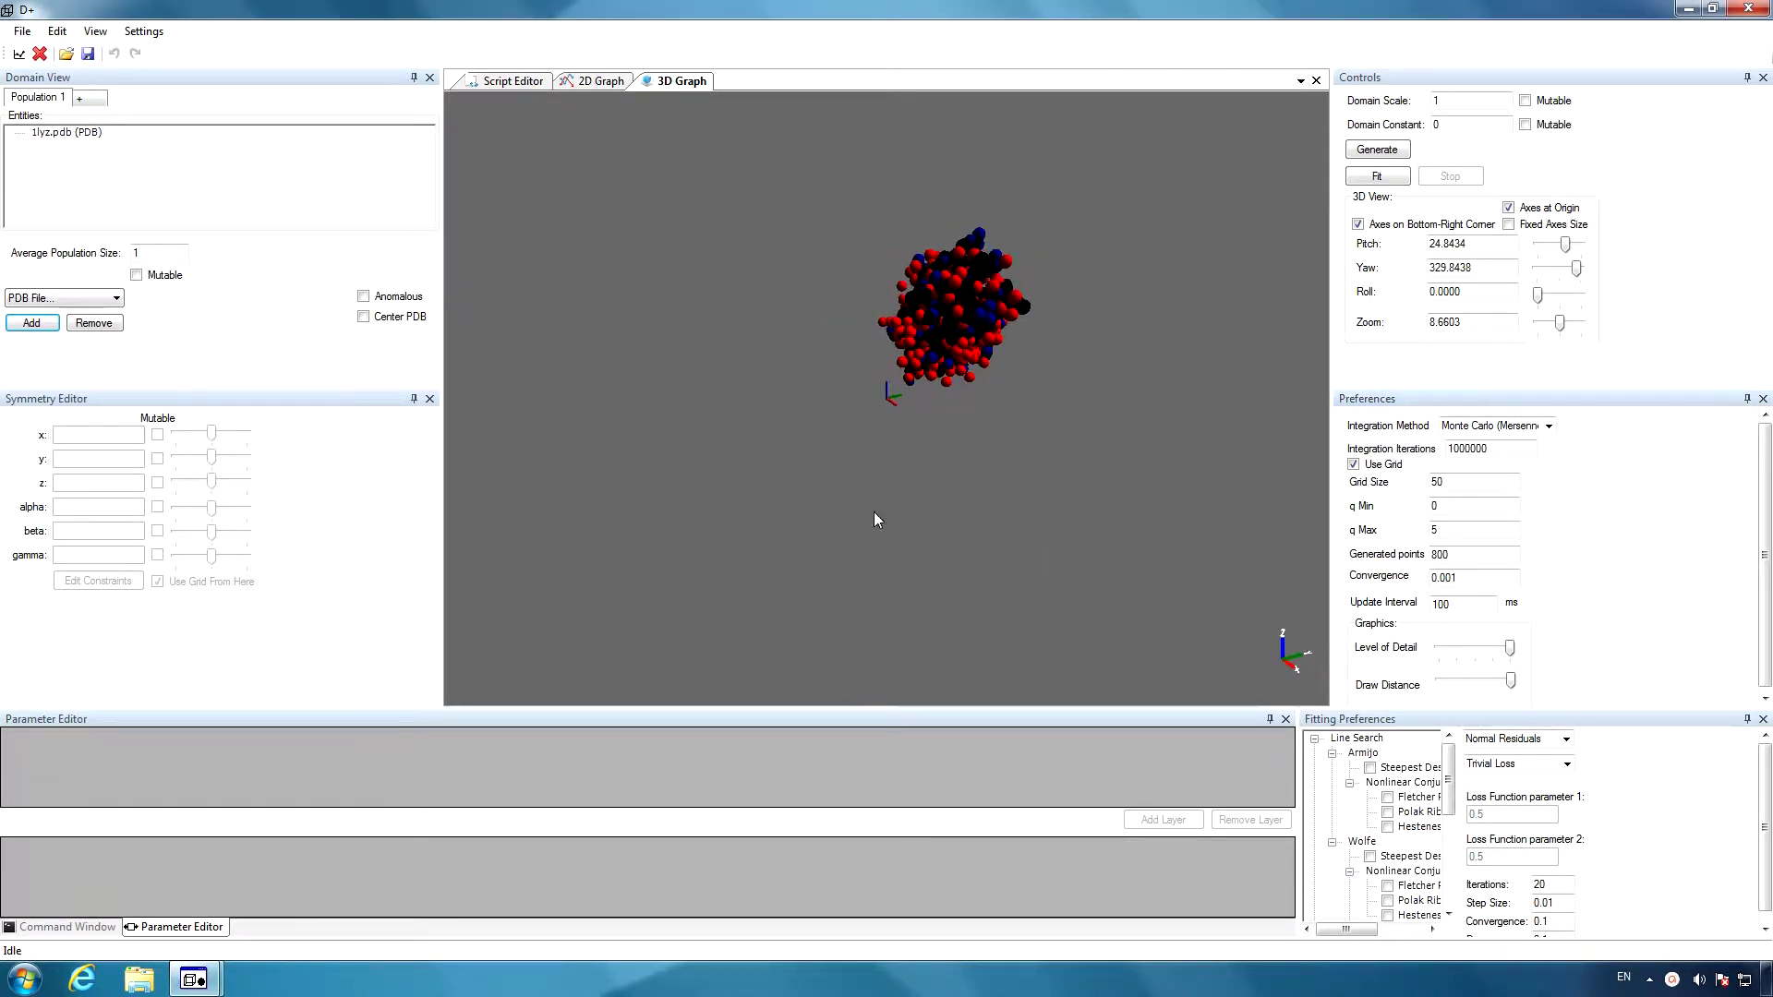
- Set the 3D view's zoom to 13 and enable Fixed Axes Size for the origin axes
double_click(1454, 322)
text(13)
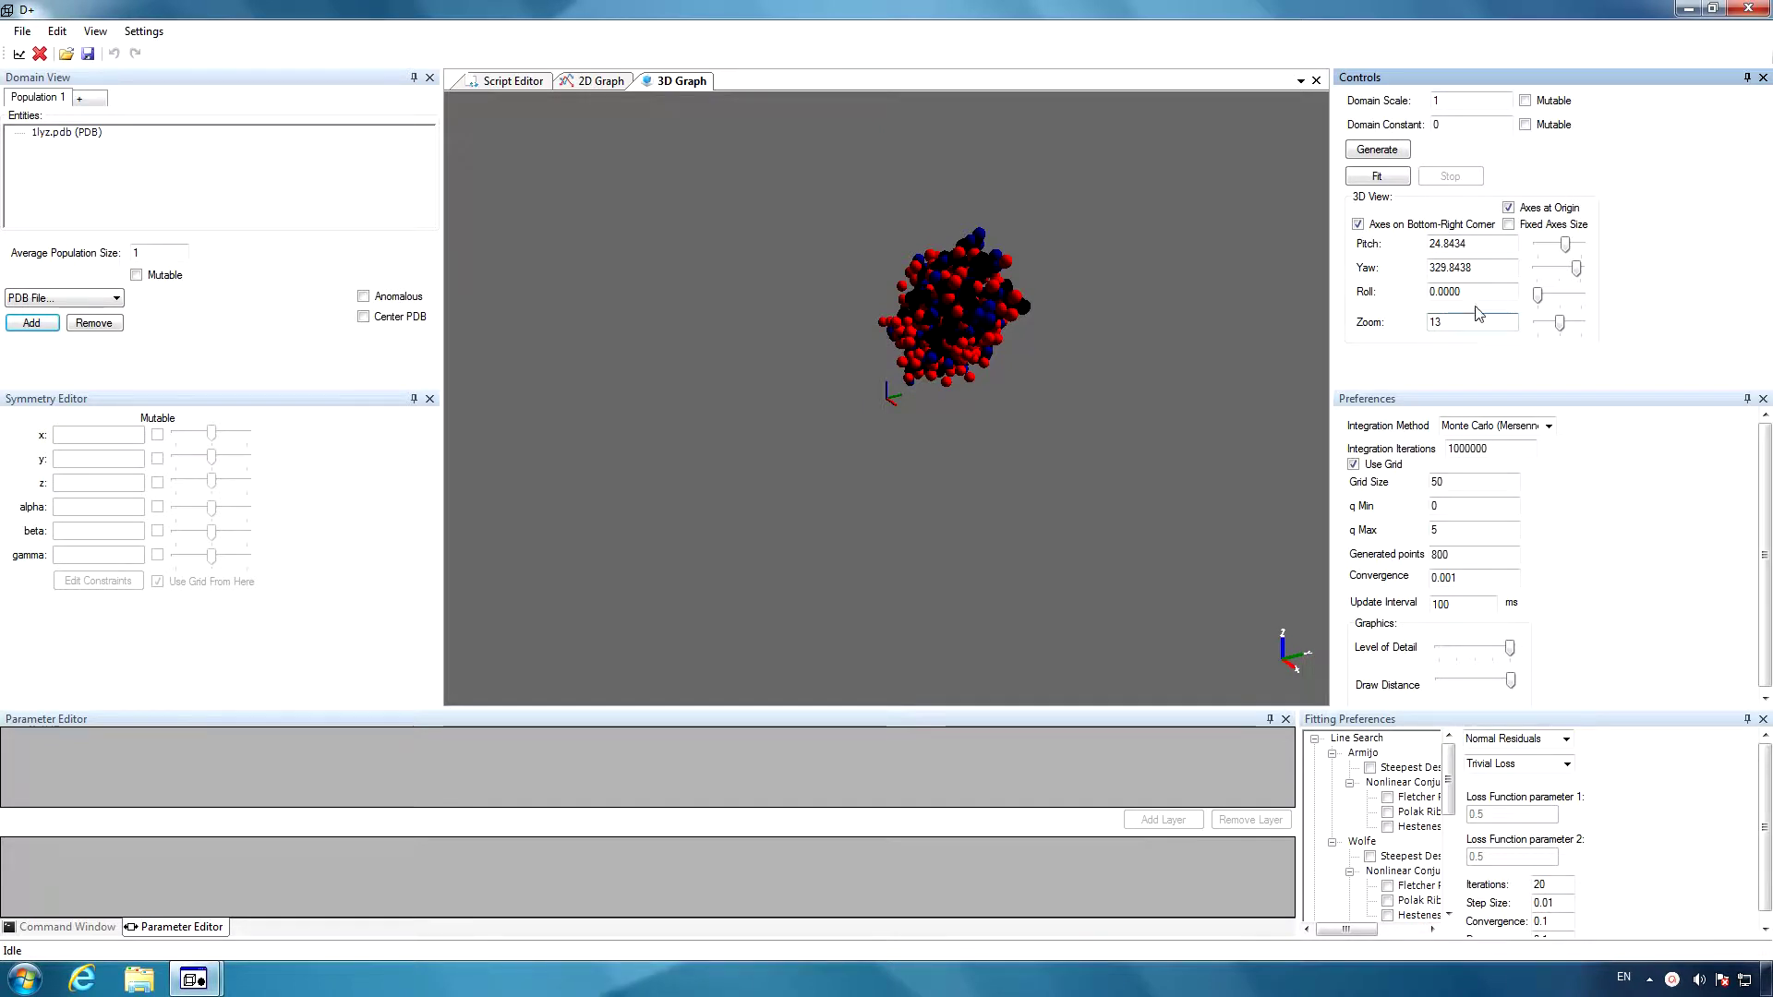
key(Return)
click(1508, 227)
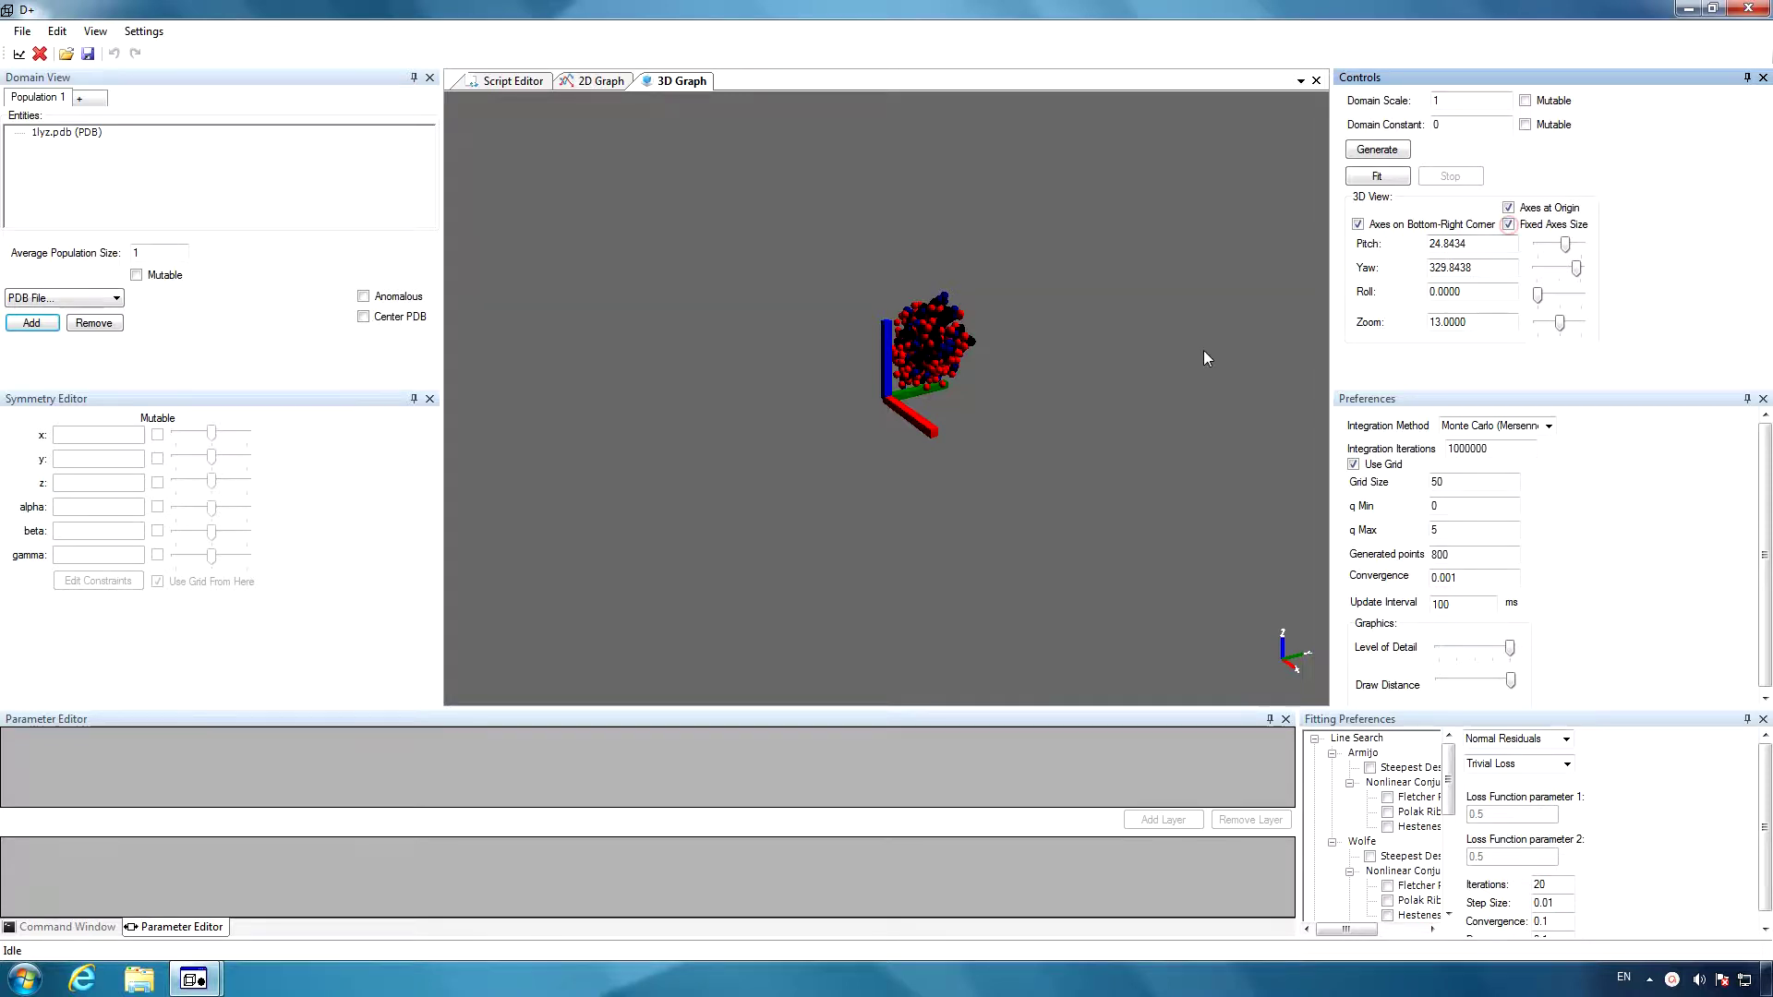
drag(1210, 359, 907, 388)
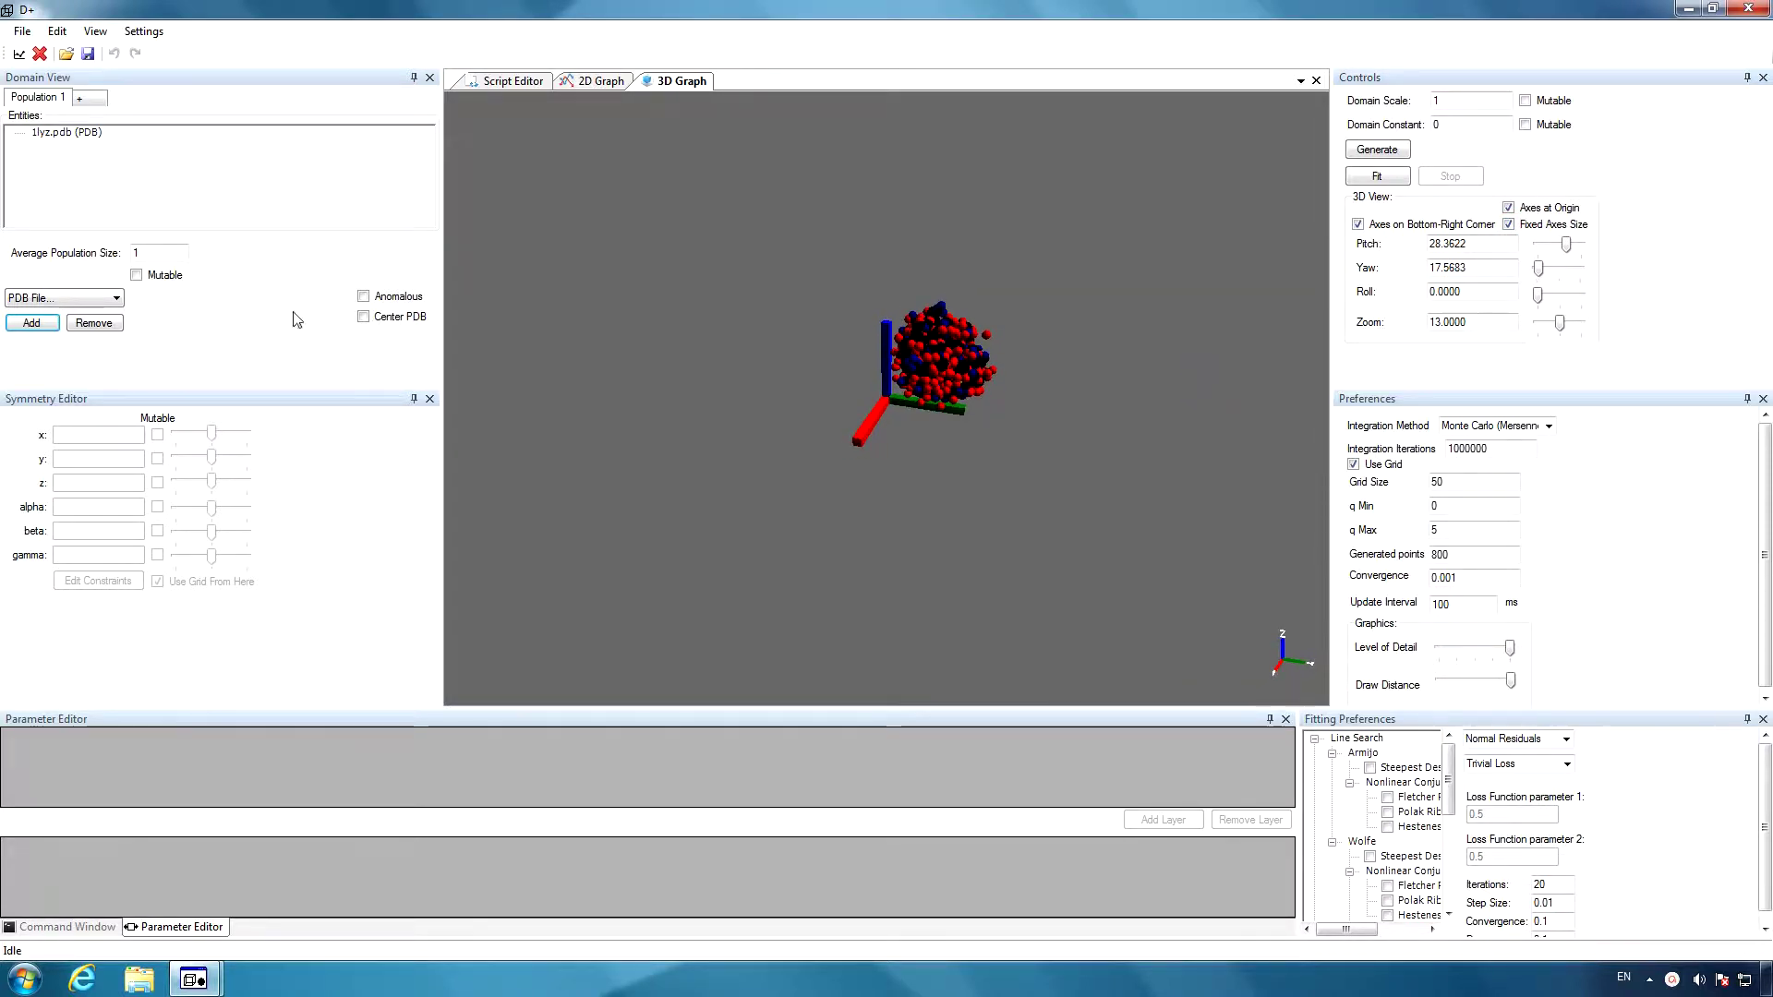
- Add a second copy of 1lyz.pdb with Center PDB turned on
click(364, 317)
click(44, 323)
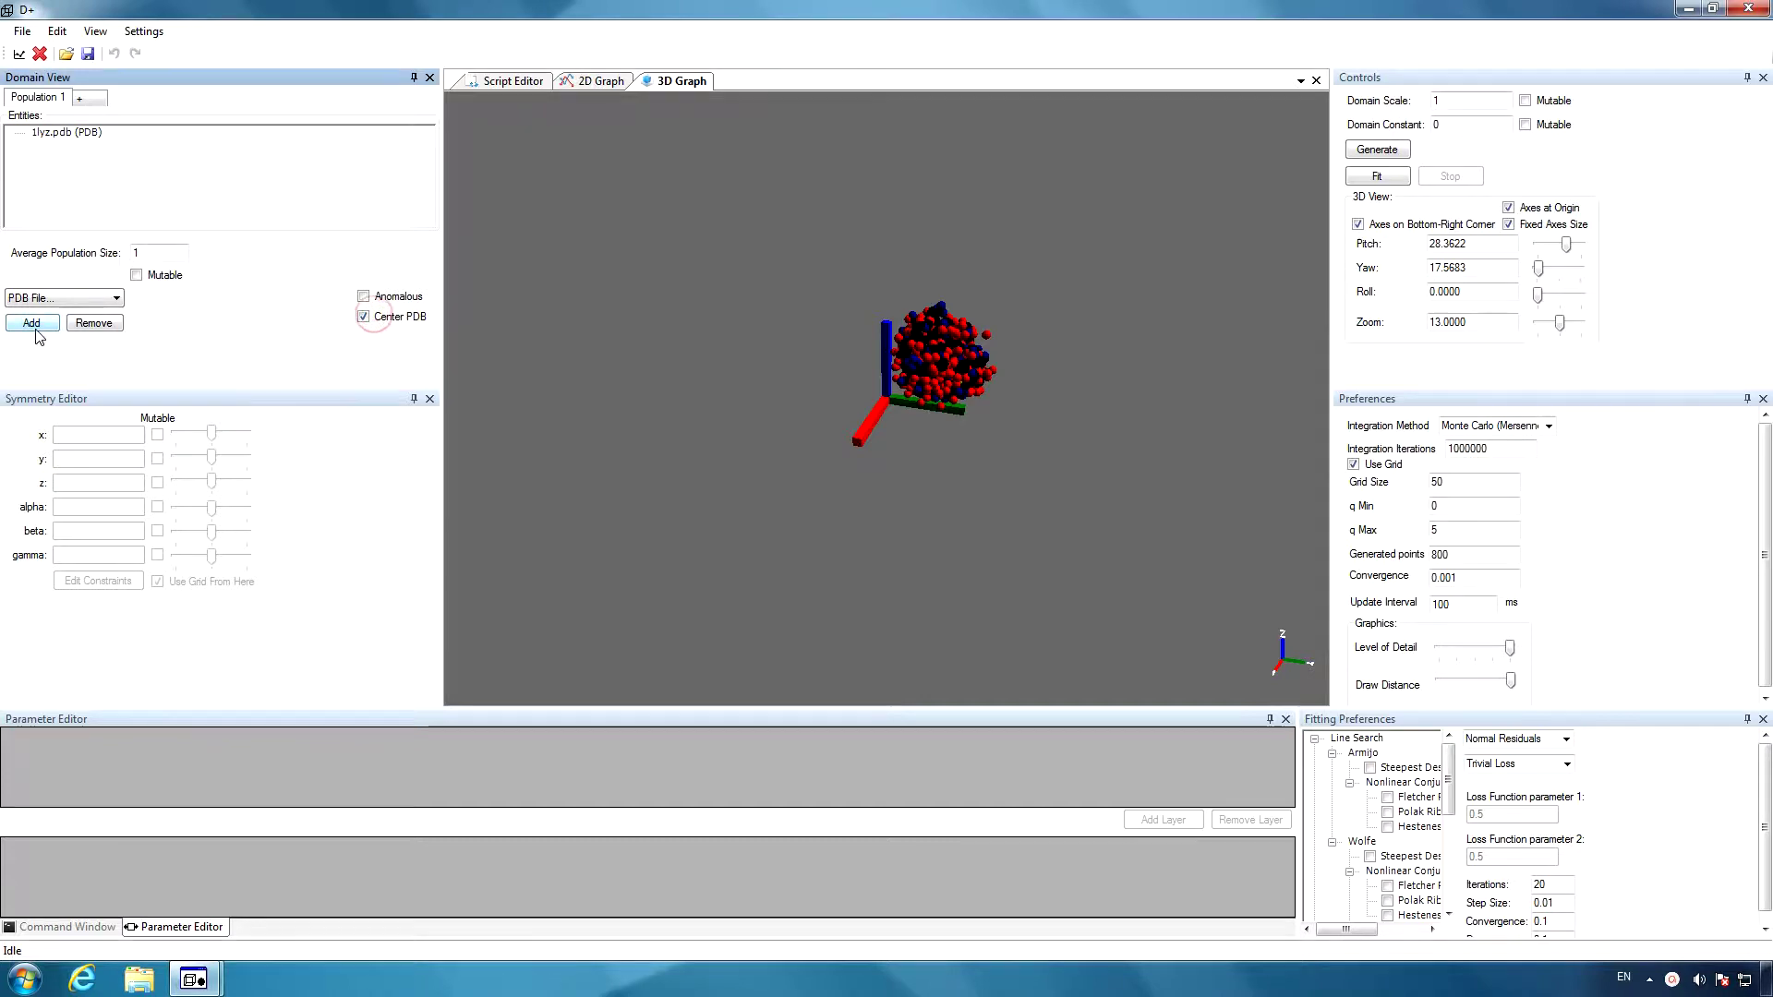
key(Return)
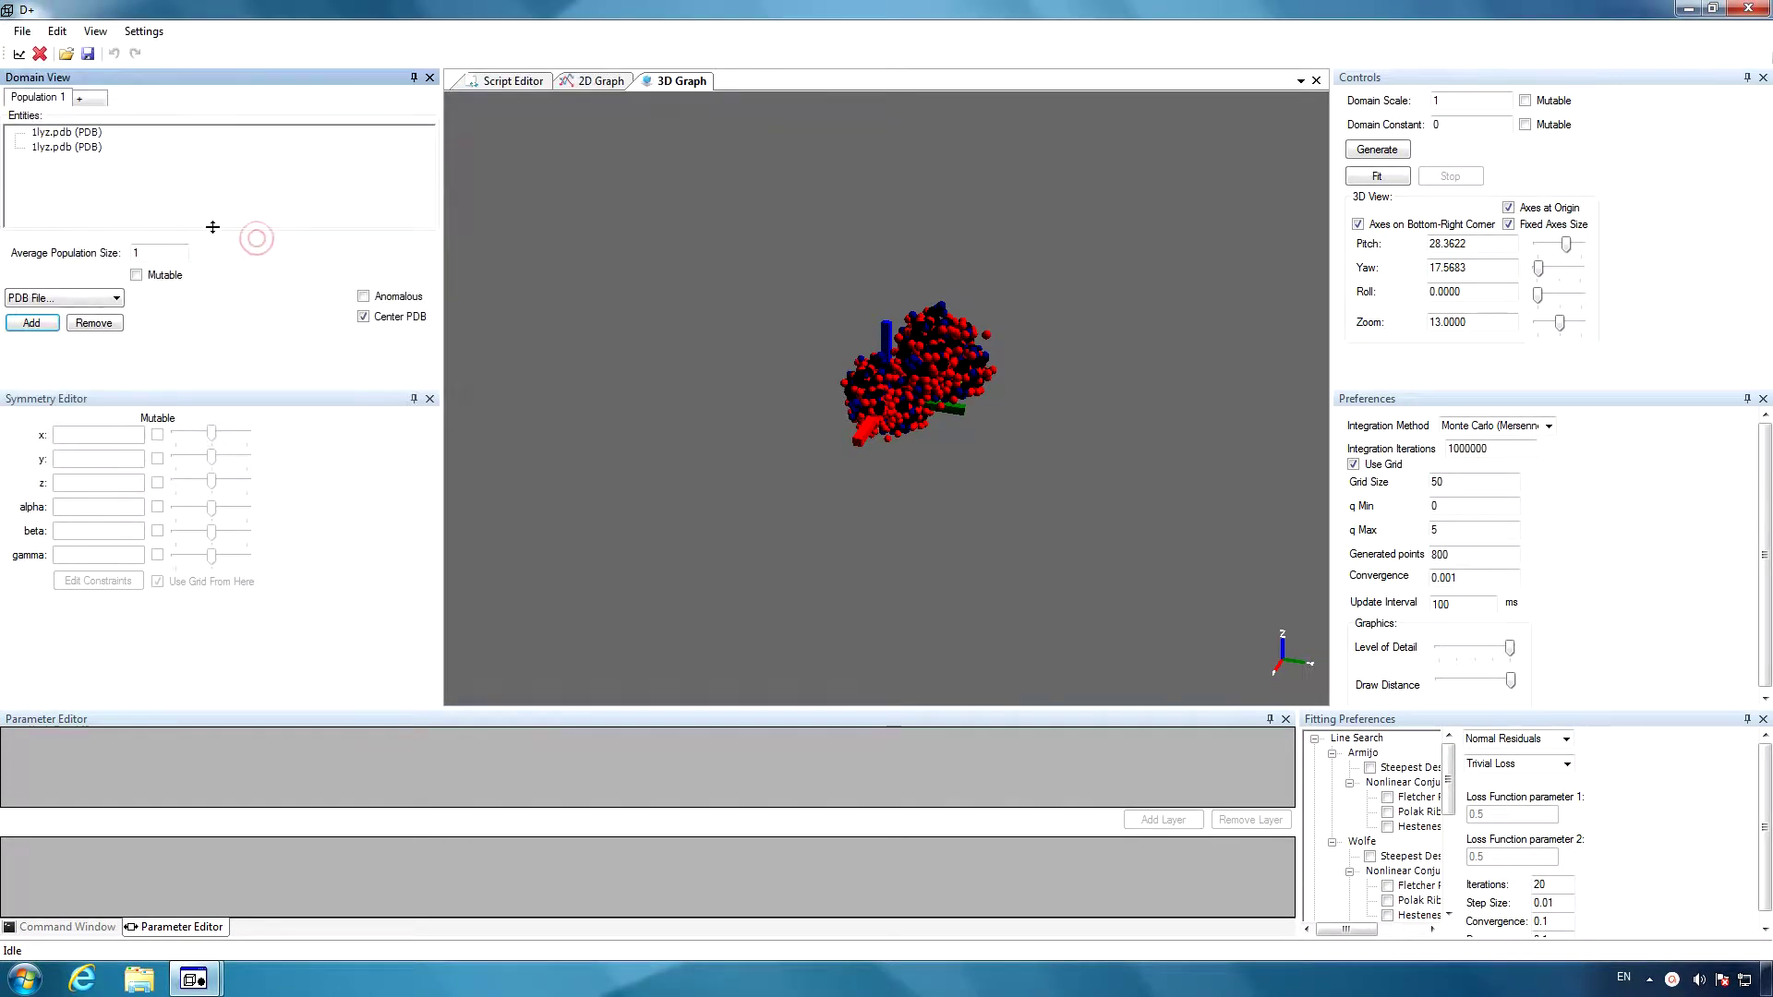
- Compare the two 1lyz.pdb entities by highlighting each, and delete the uncentered first one
click(77, 135)
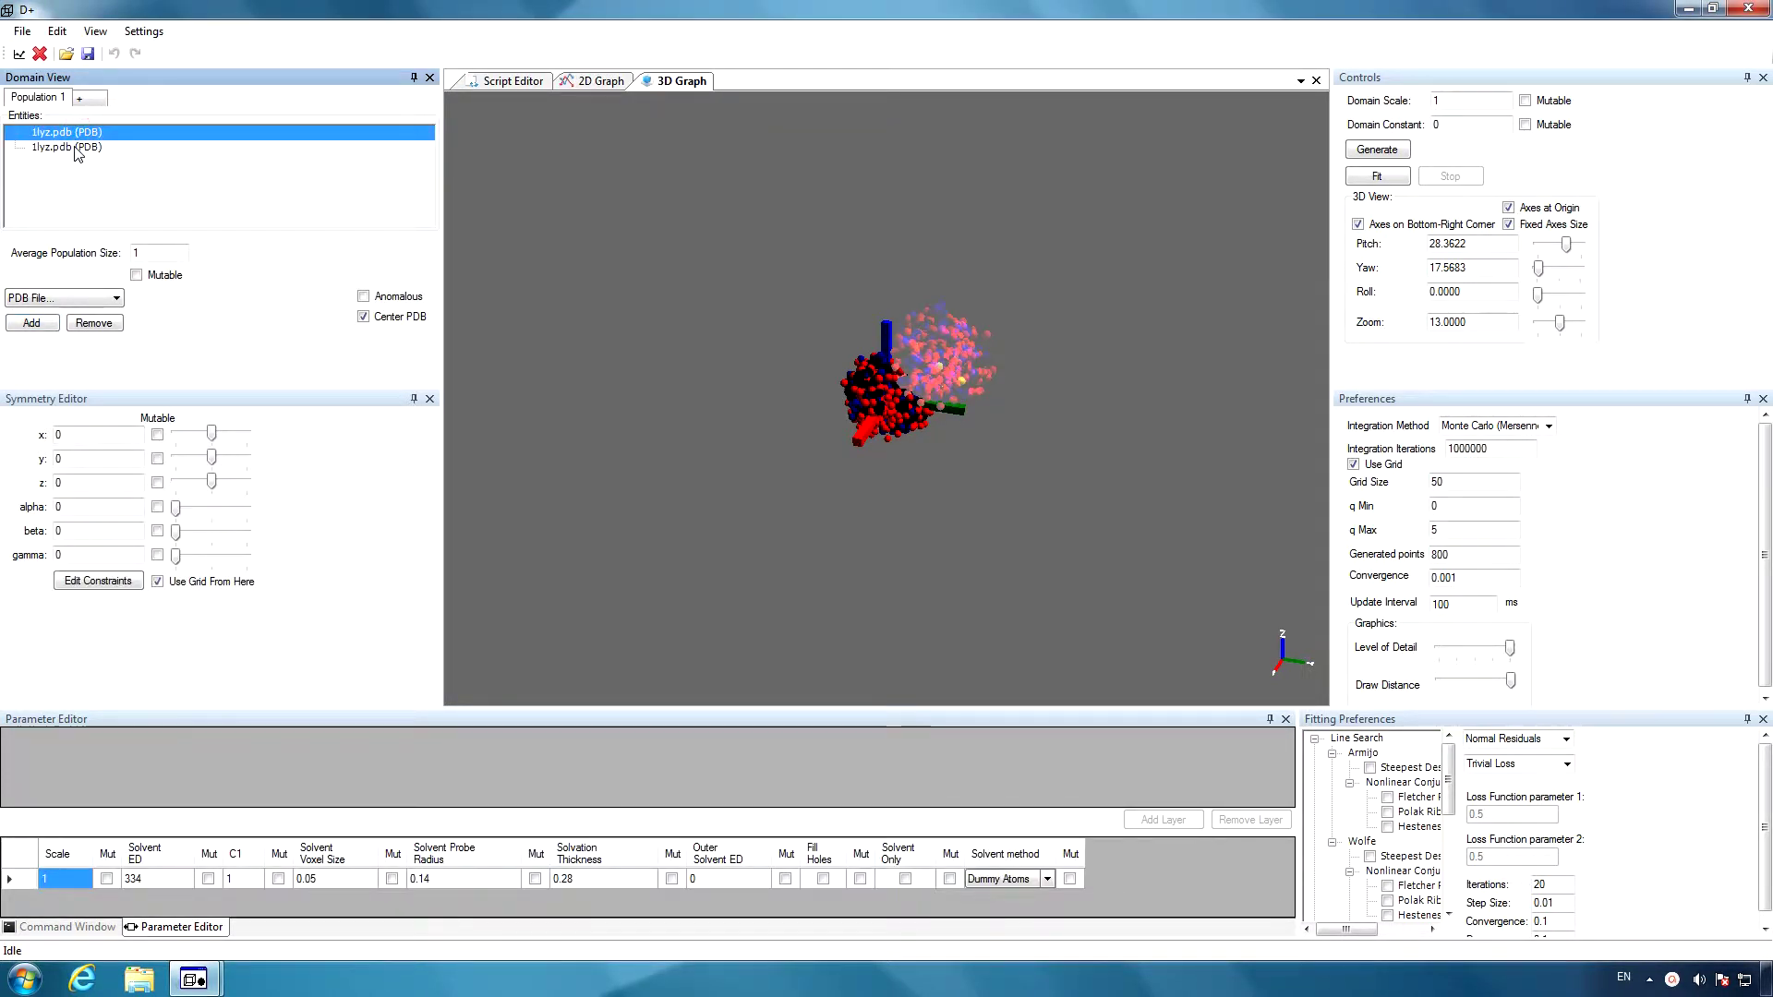
click(75, 147)
click(71, 133)
click(74, 149)
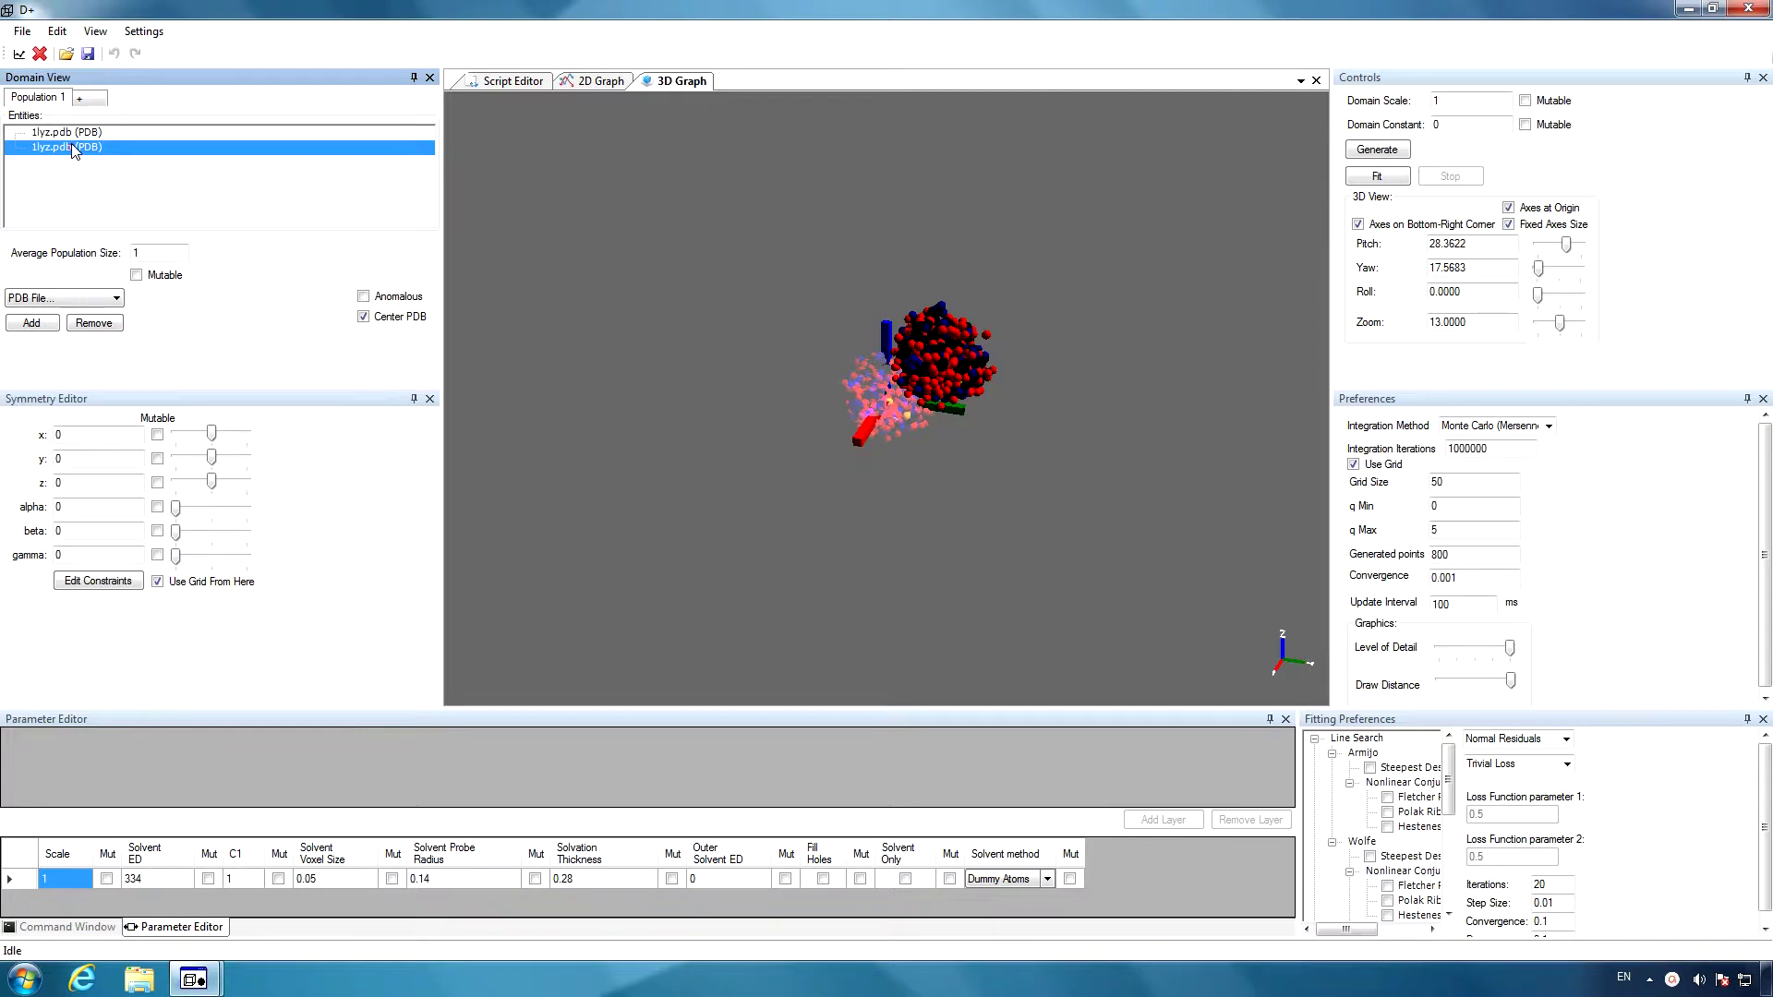
click(78, 138)
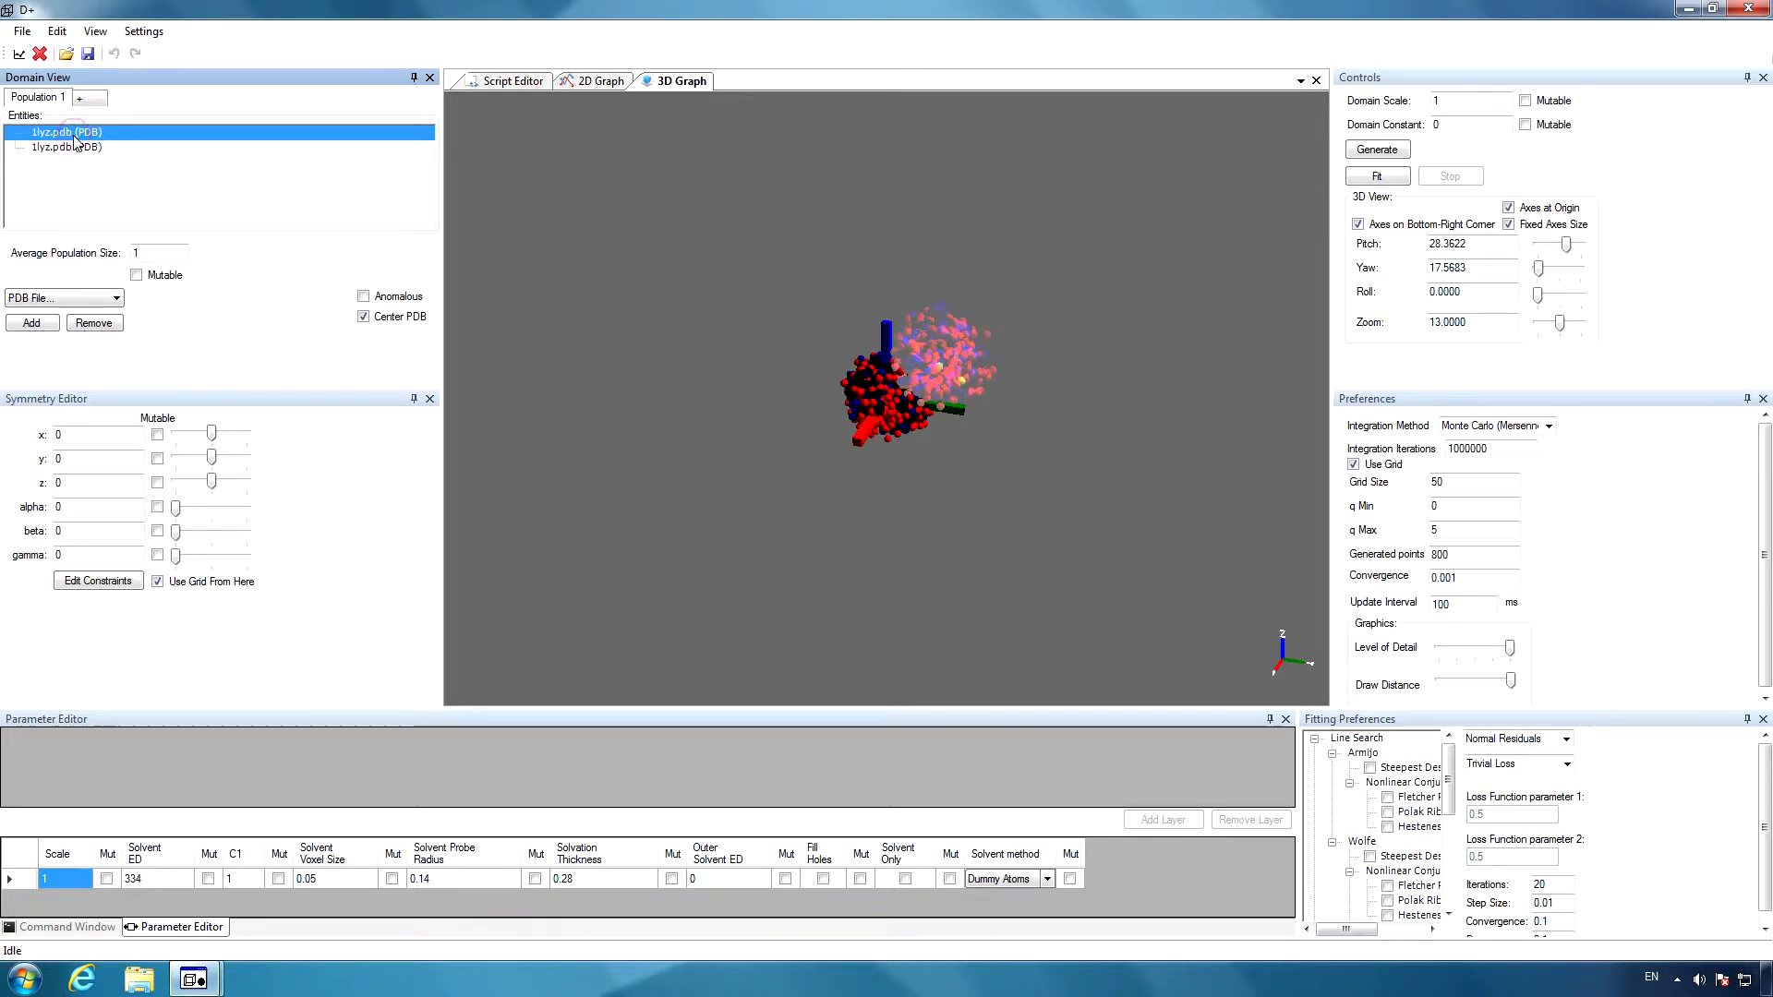
key(Delete)
- Add a Uniform Hollow Cylinder entity and set its alpha rotation to 30
click(83, 297)
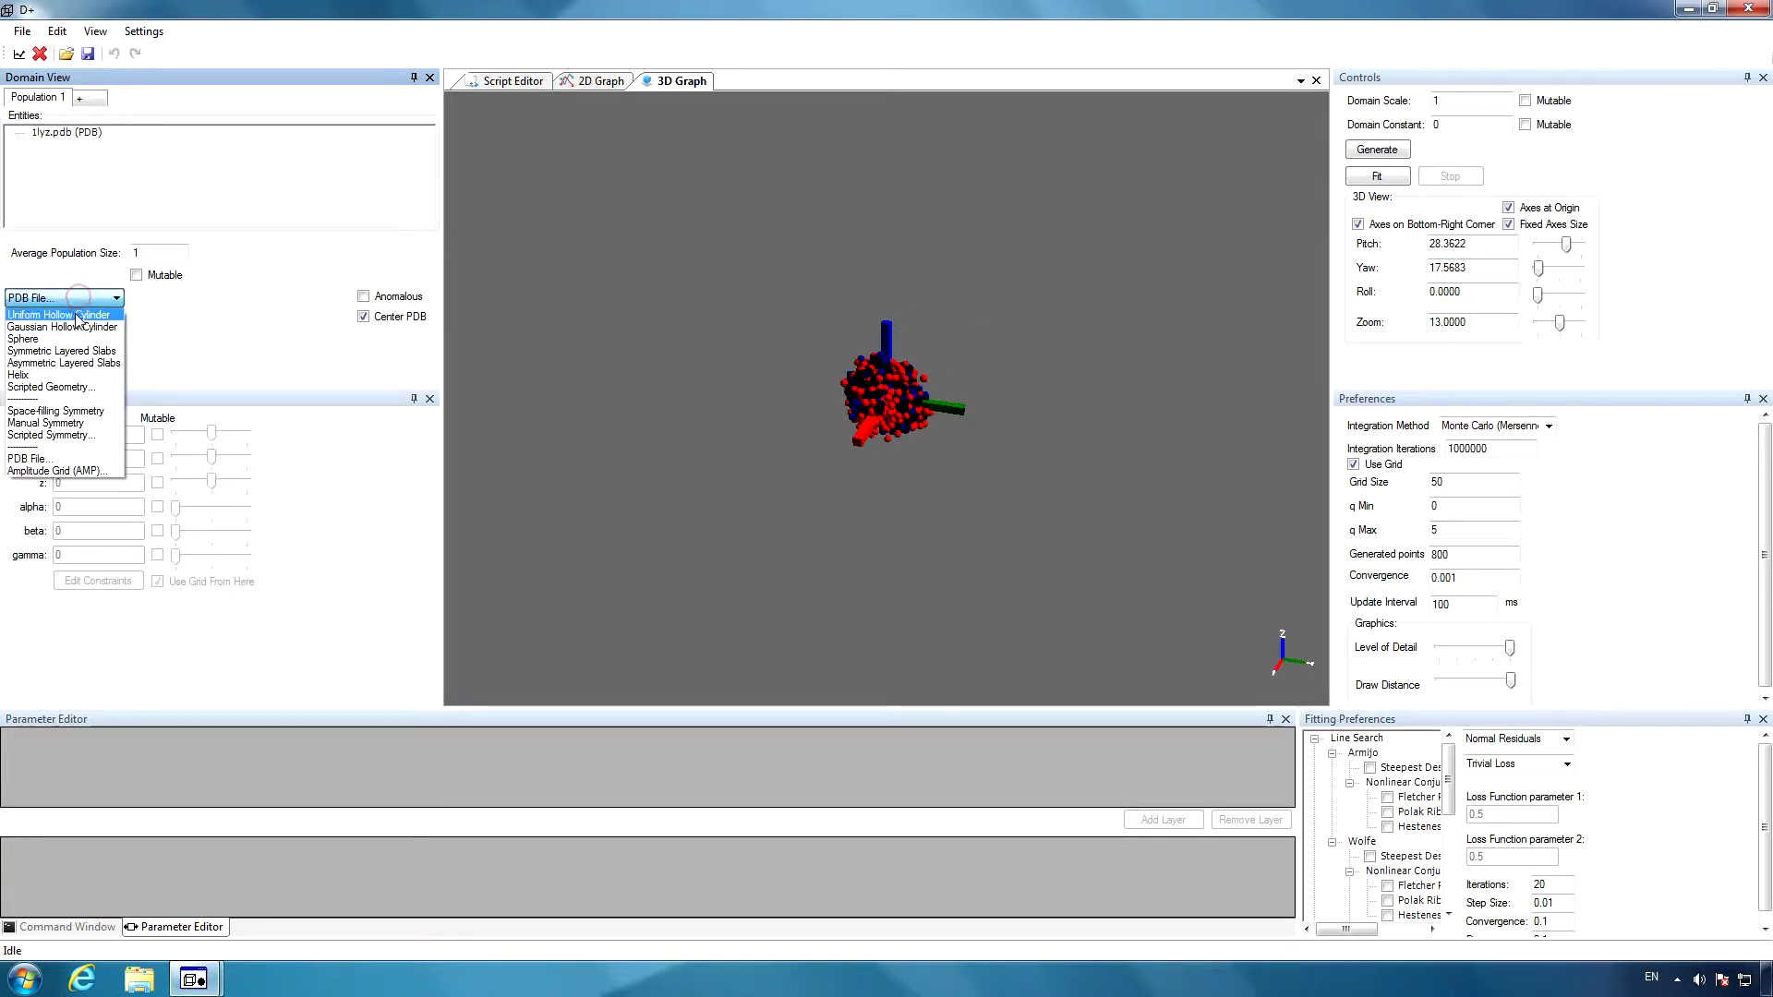
click(69, 313)
click(40, 325)
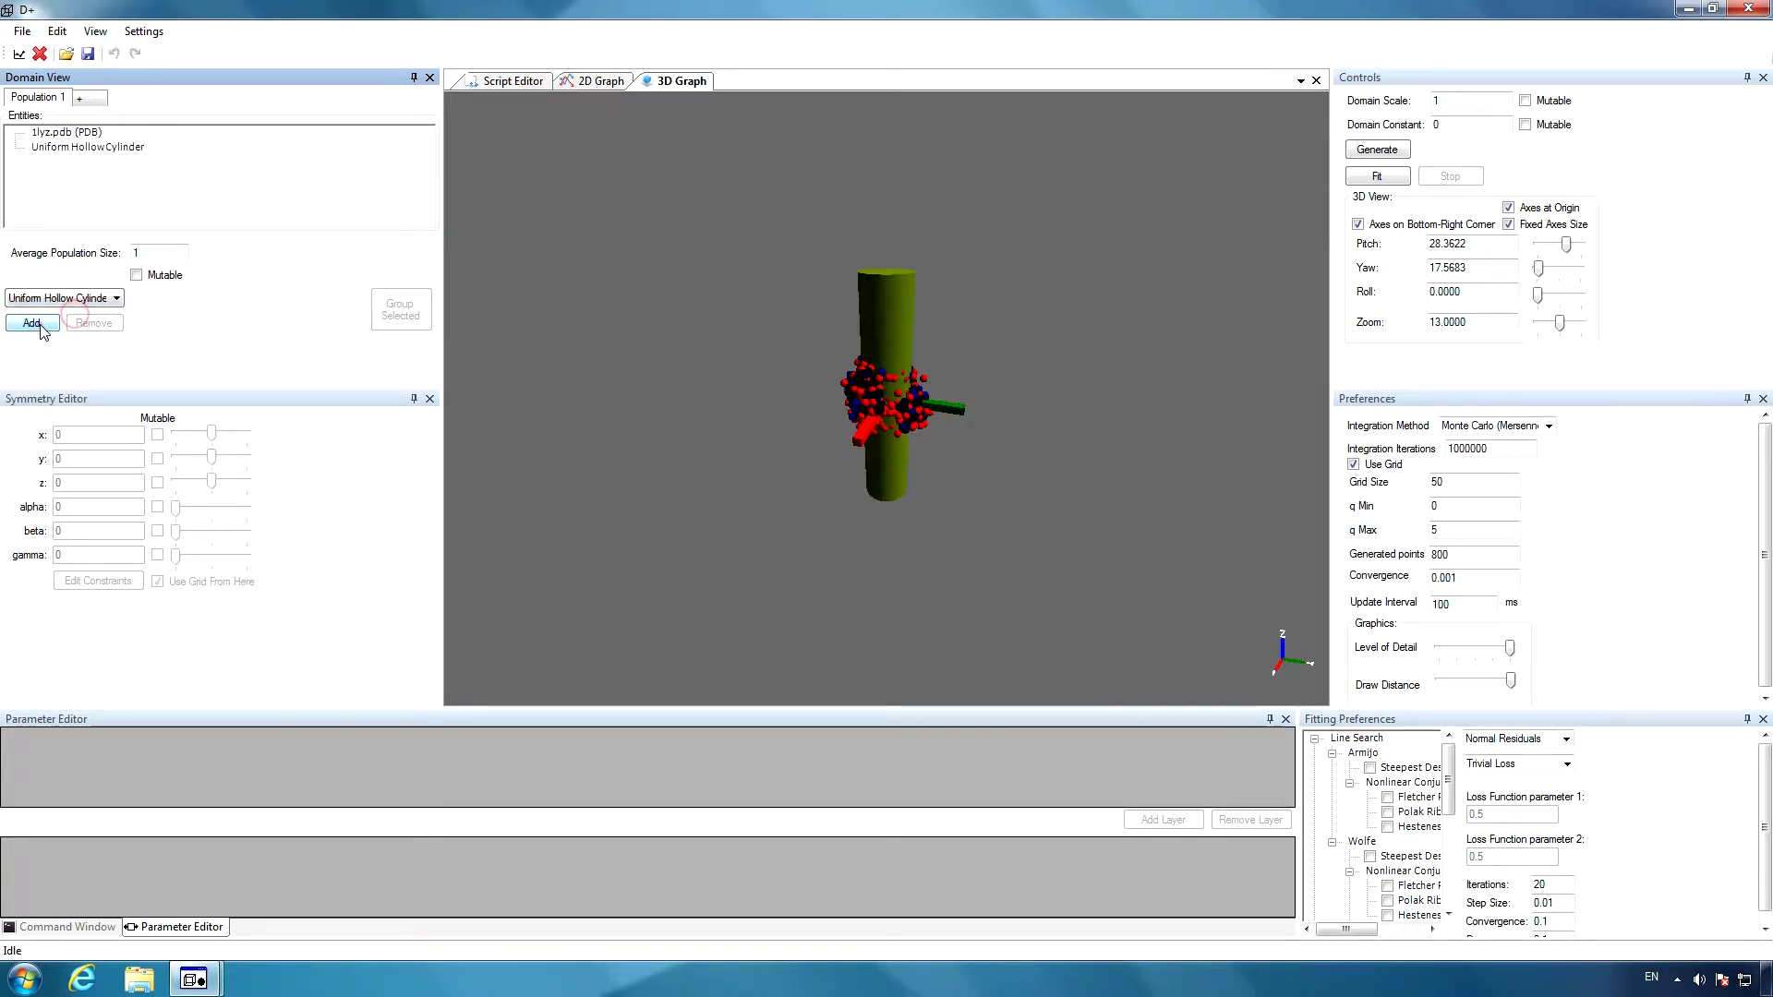
click(101, 148)
click(91, 507)
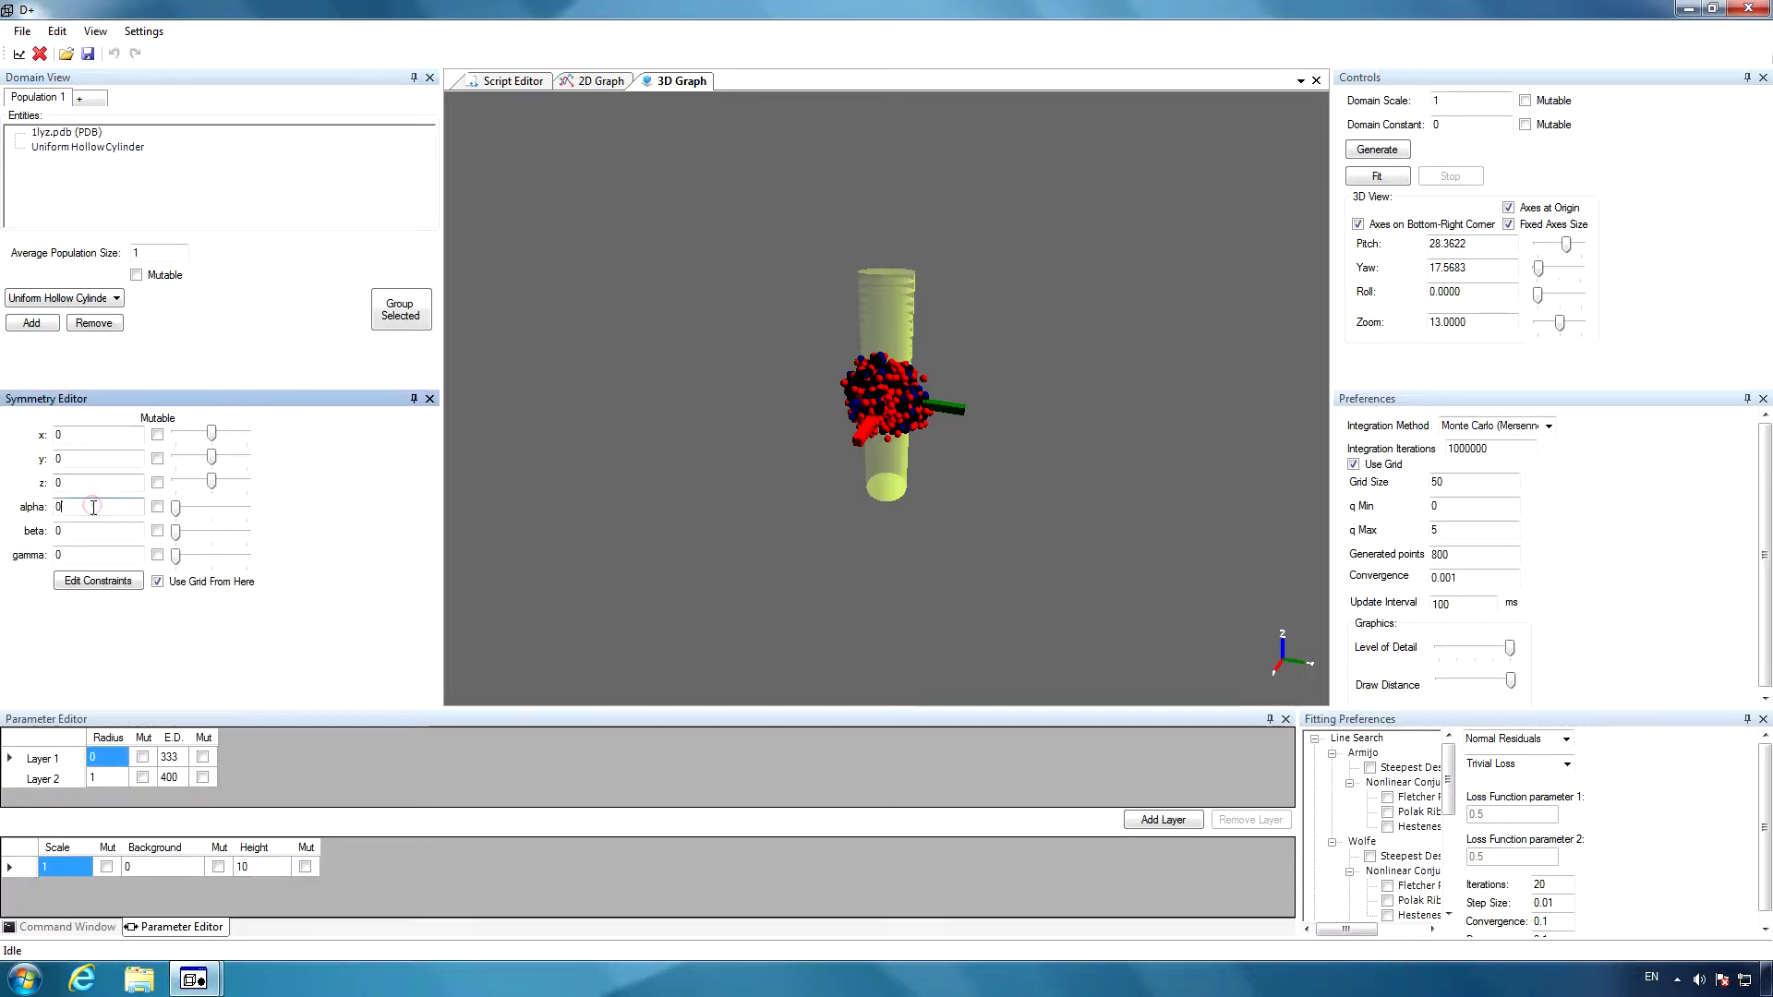
text(30)
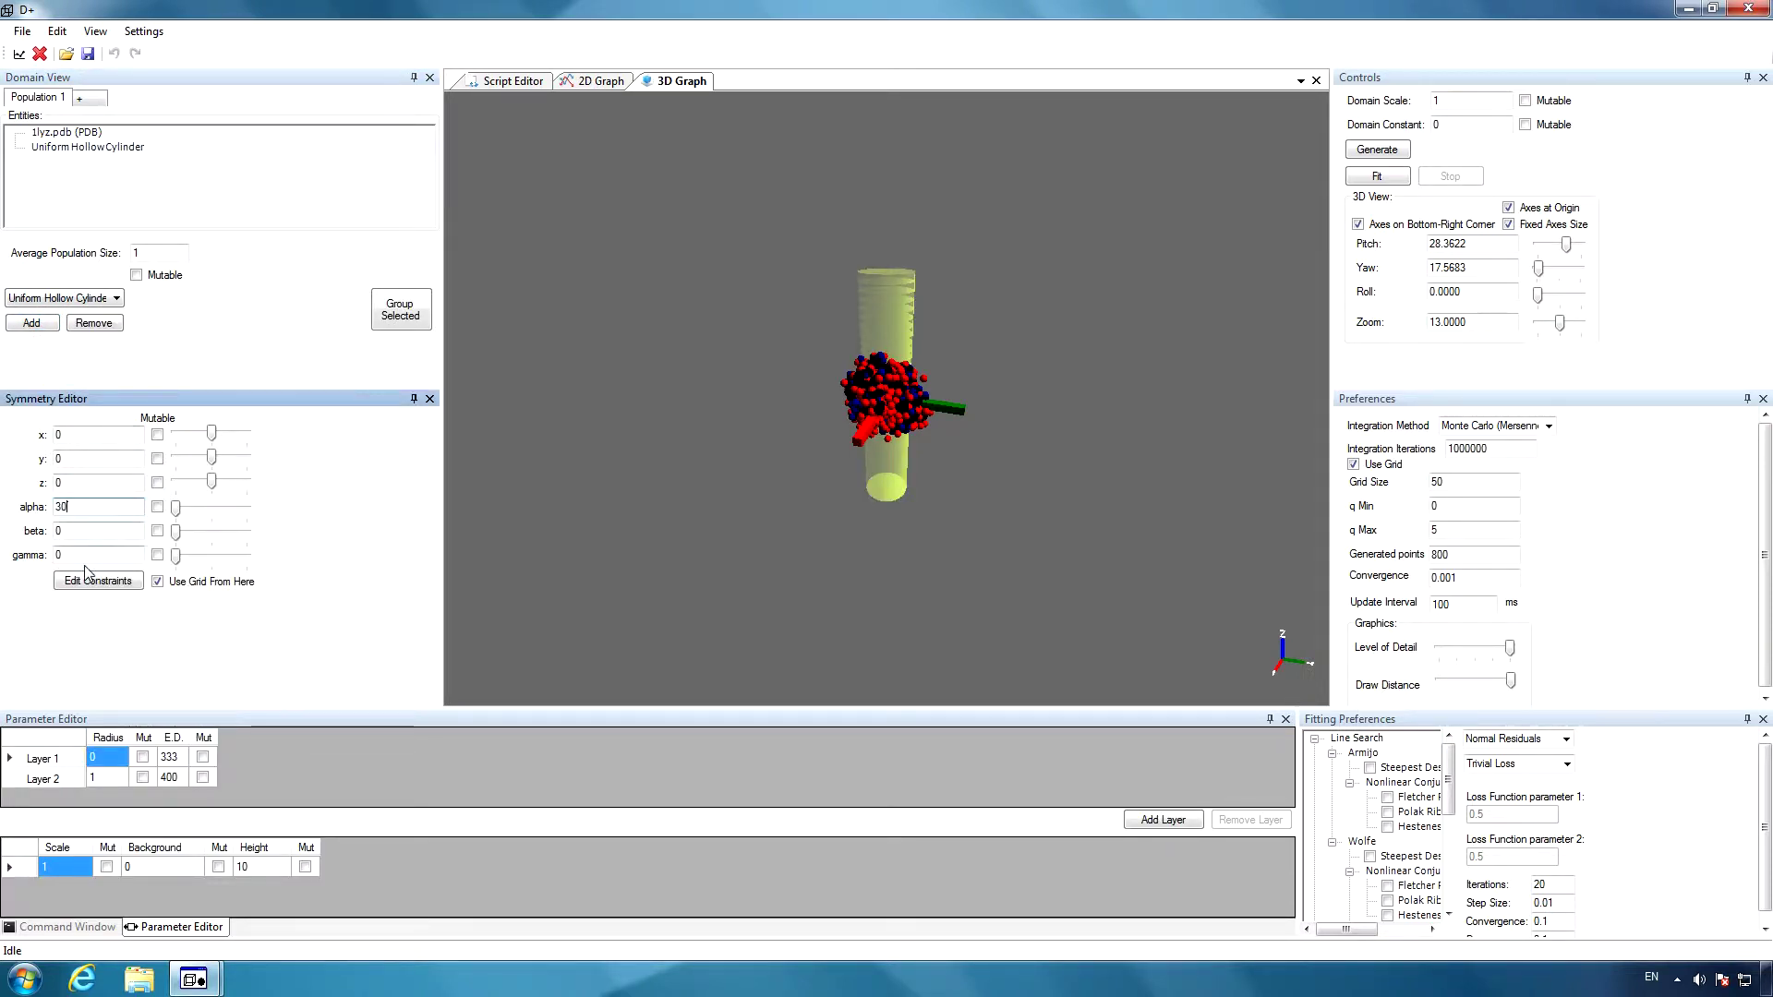
- Set the cylinder's Layer 2 radius to 2 and its height to 4, and inspect it around the protein
click(108, 777)
text(2)
click(252, 866)
text(4)
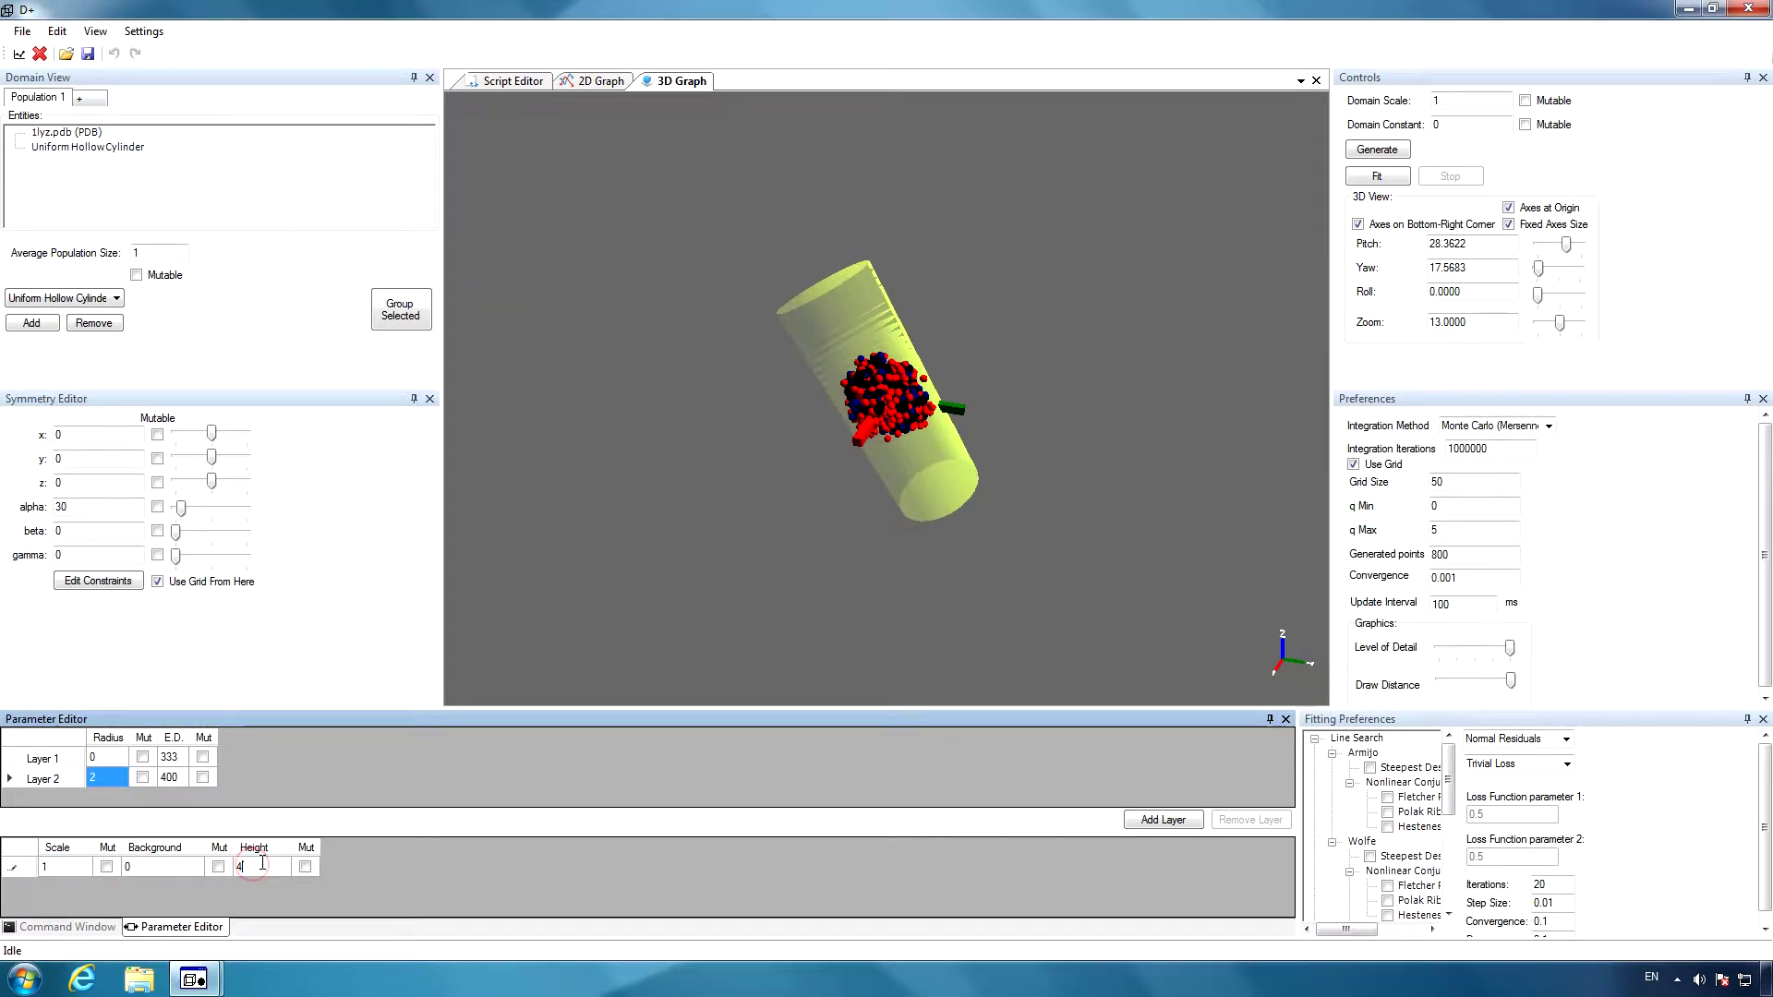
key(Return)
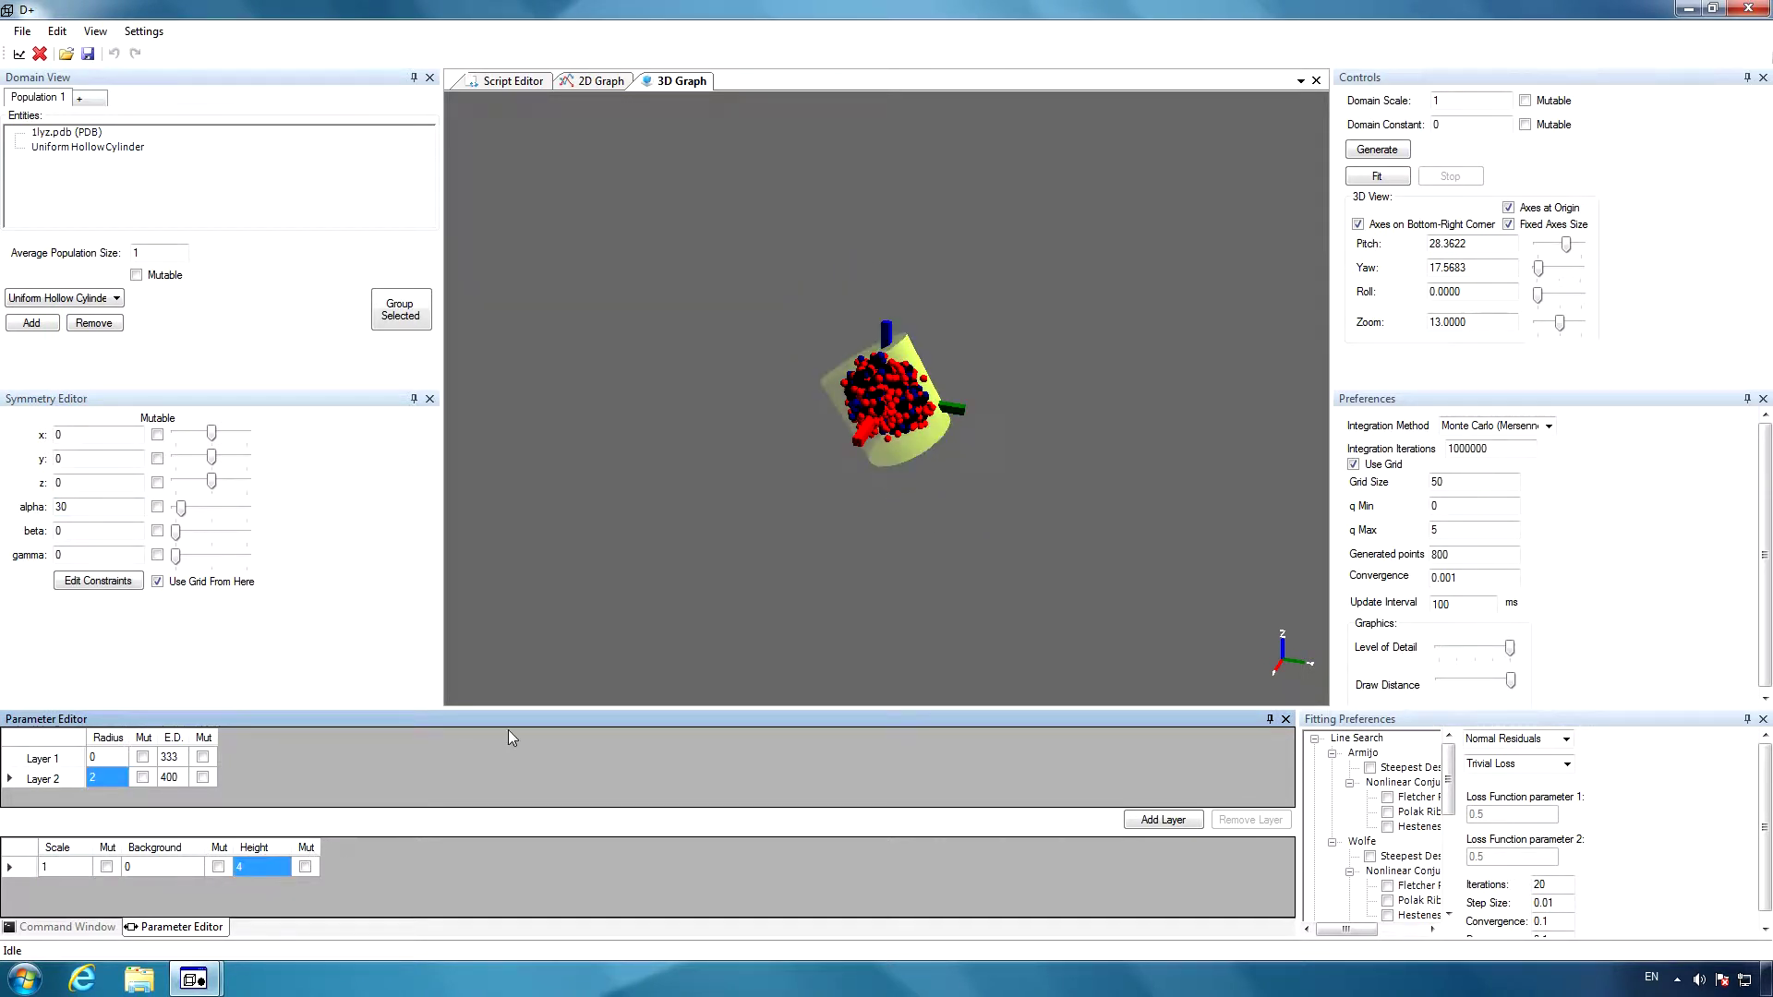
click(87, 134)
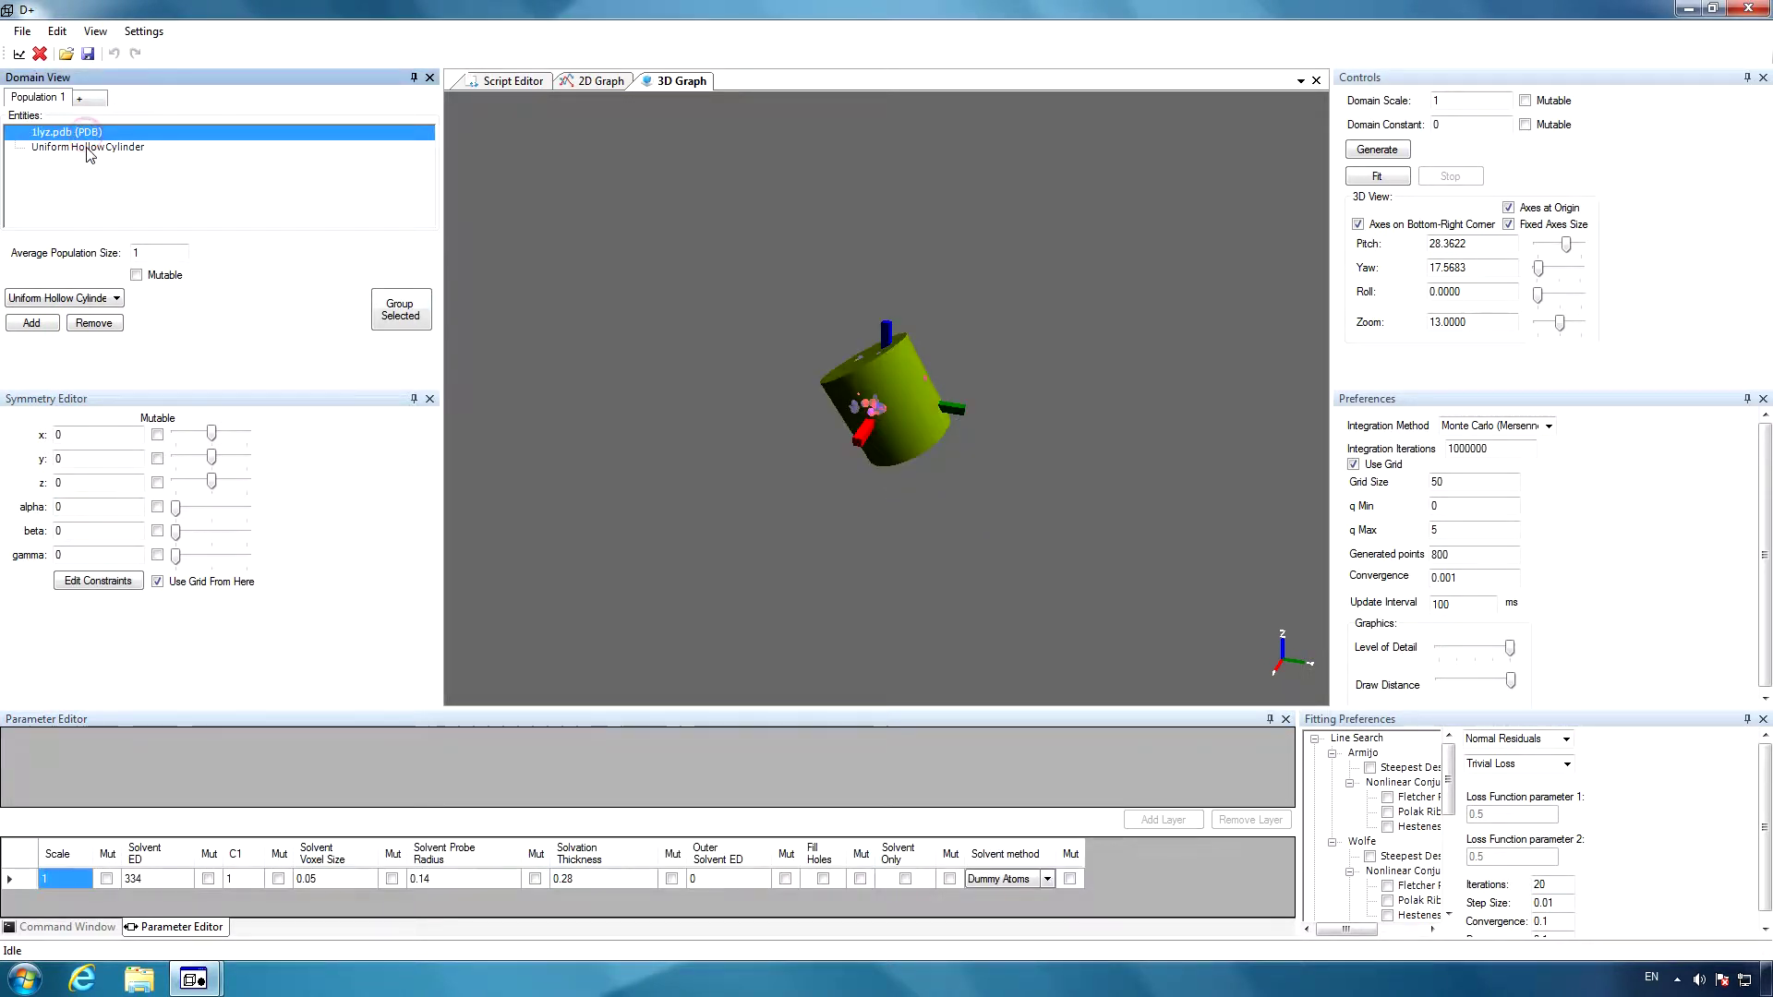
click(89, 148)
drag(729, 422, 803, 529)
- Look up suggested generation parameters for maximum lengths of 4 nm in x, y and z and a q Max of 10
click(144, 31)
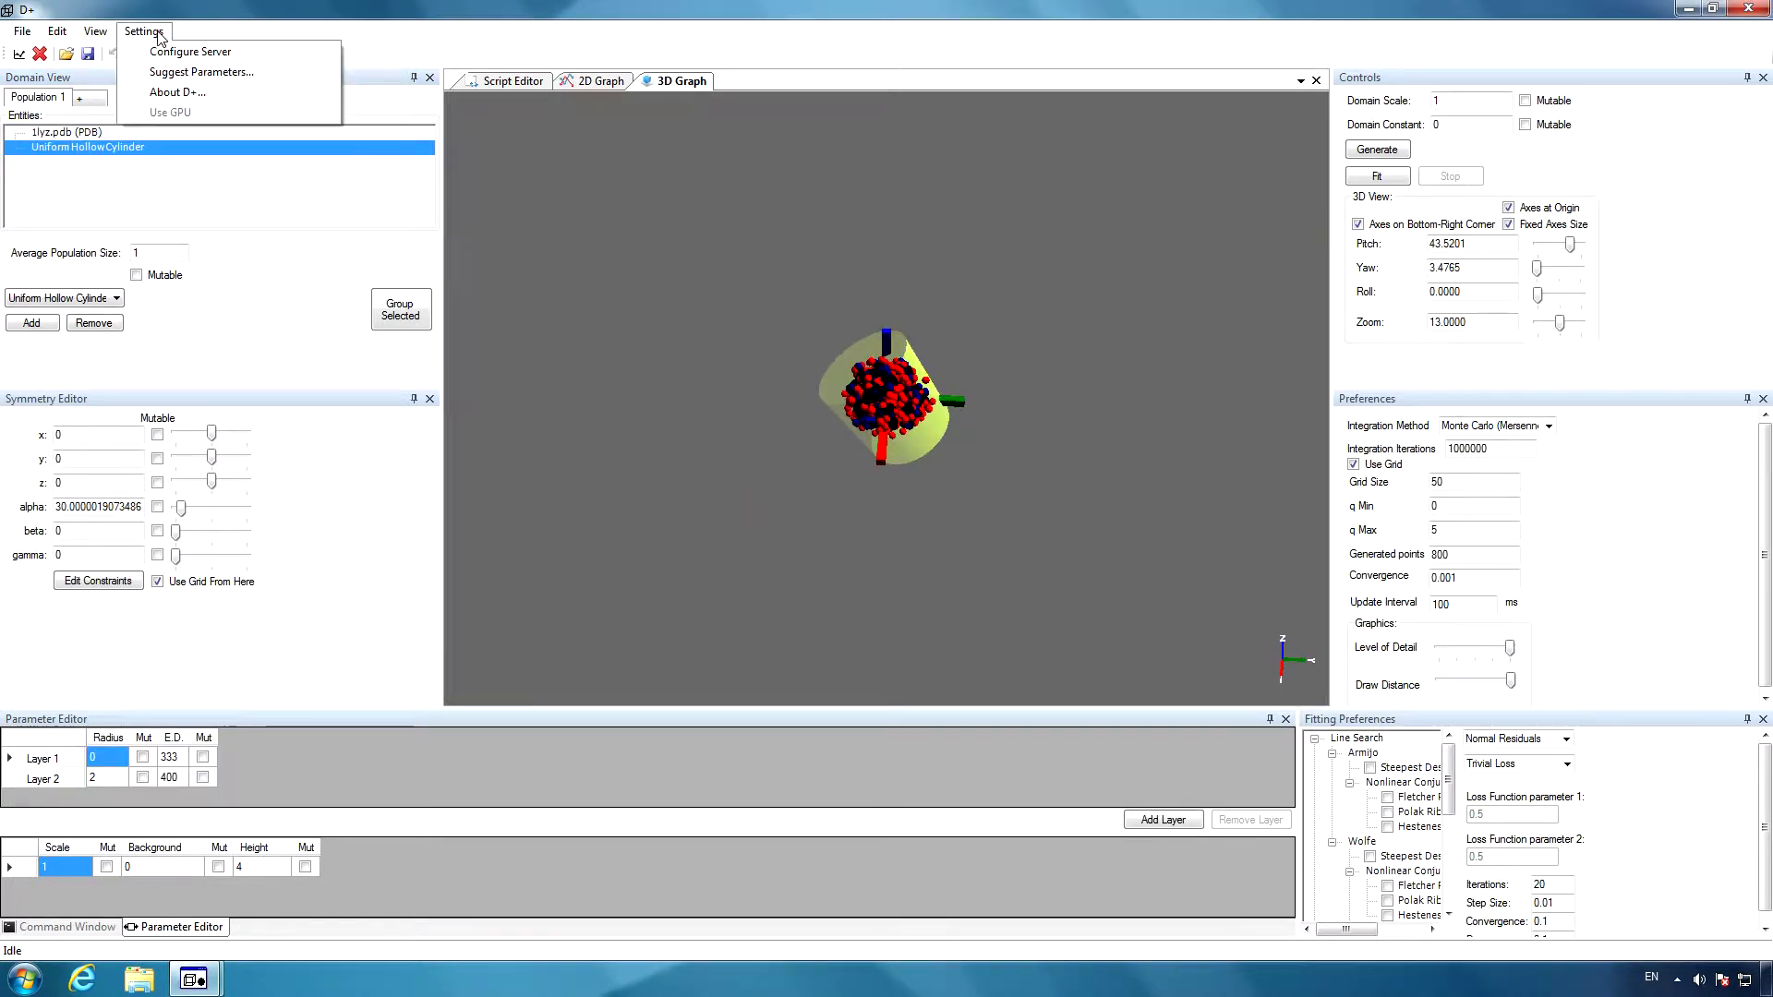
click(170, 74)
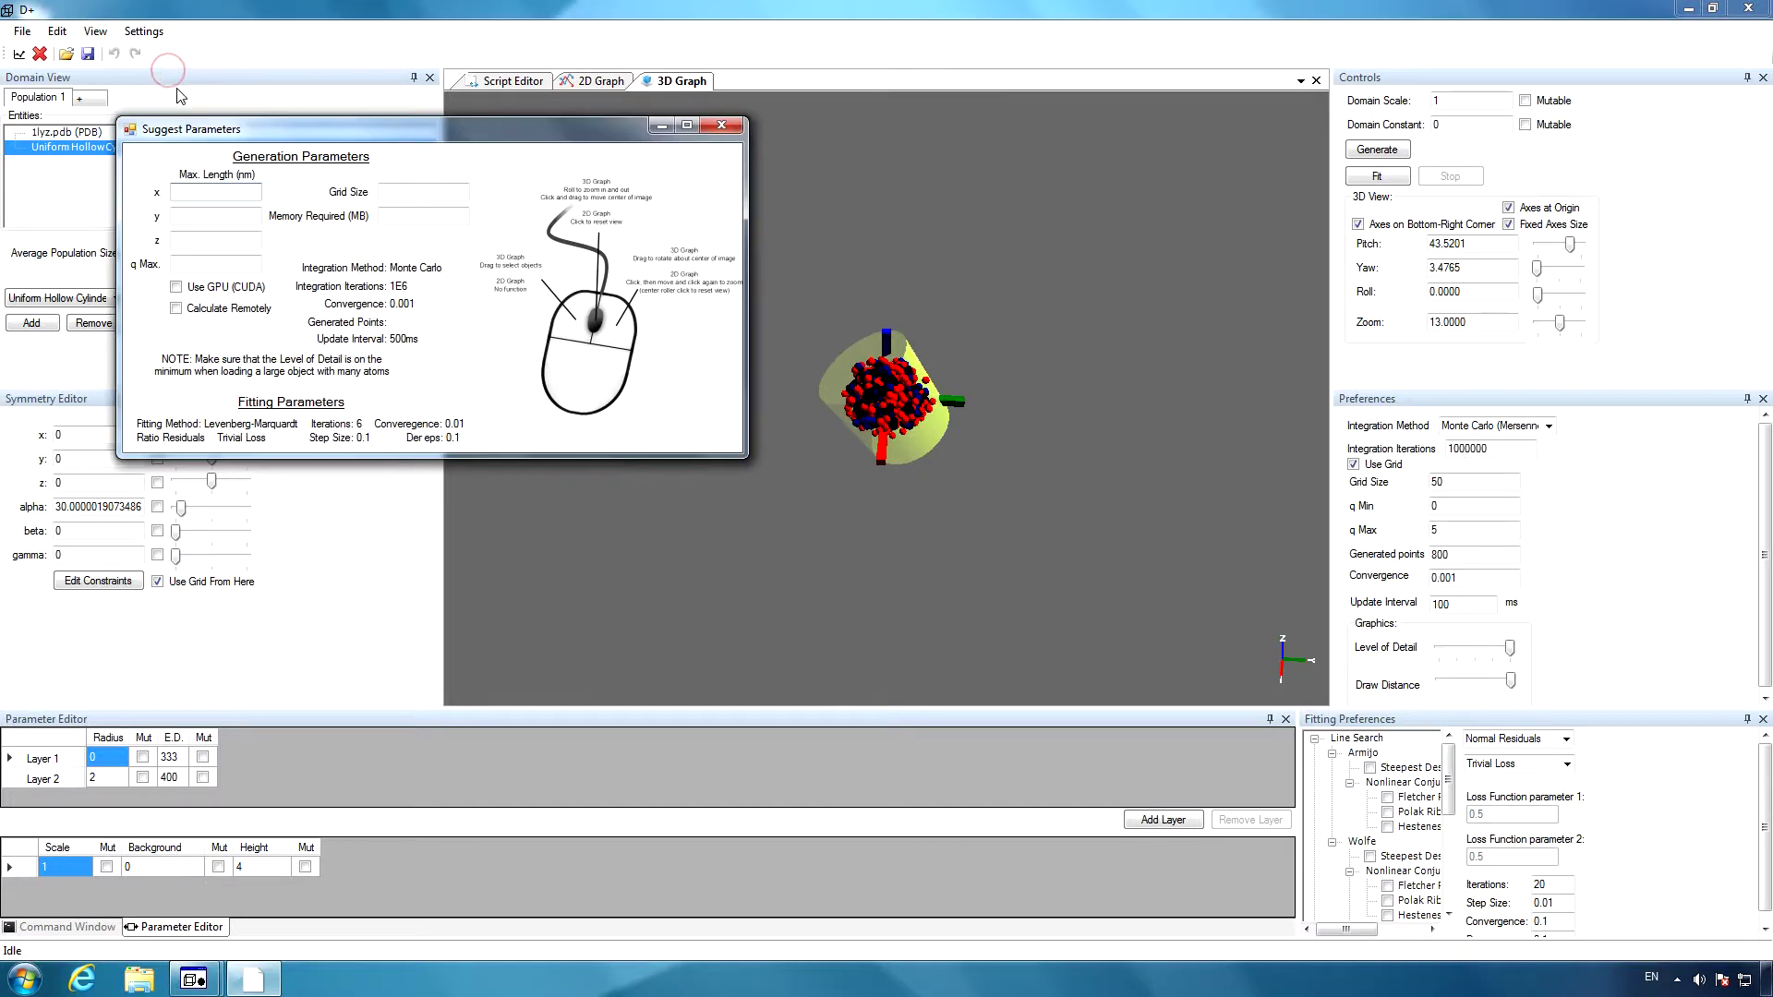
click(200, 192)
text(4)
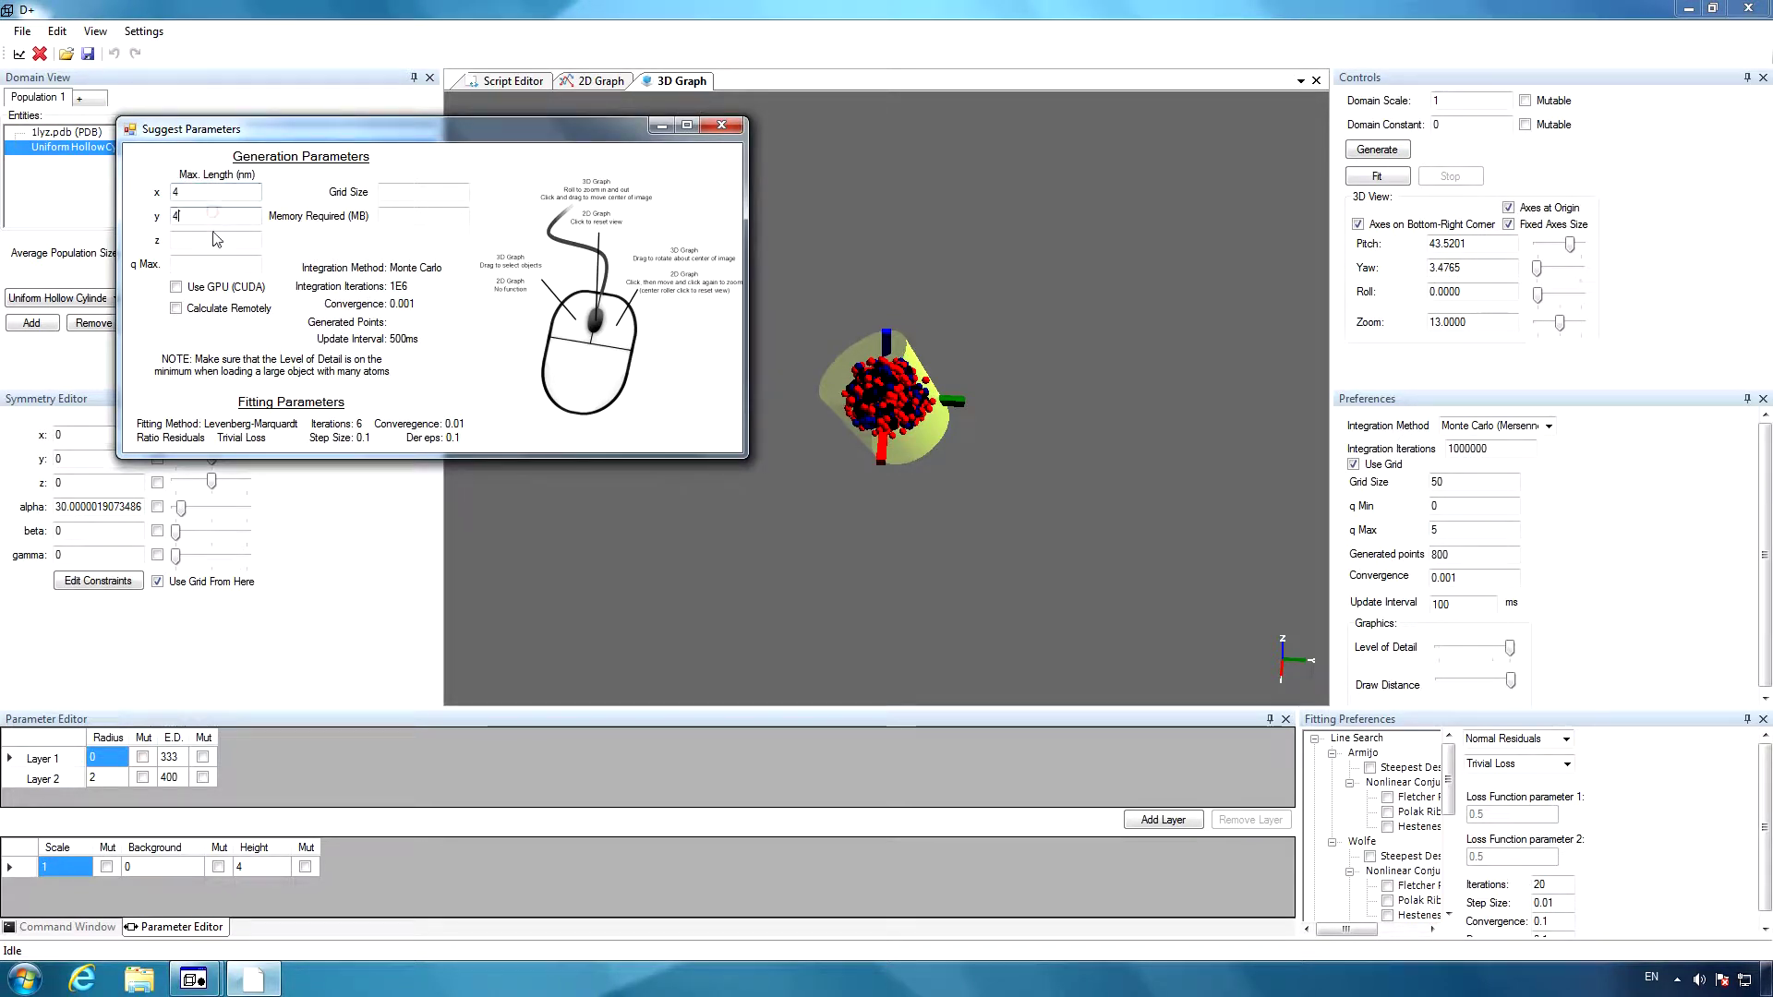
click(213, 216)
text(4)
click(211, 238)
text(4)
click(214, 264)
text(10)
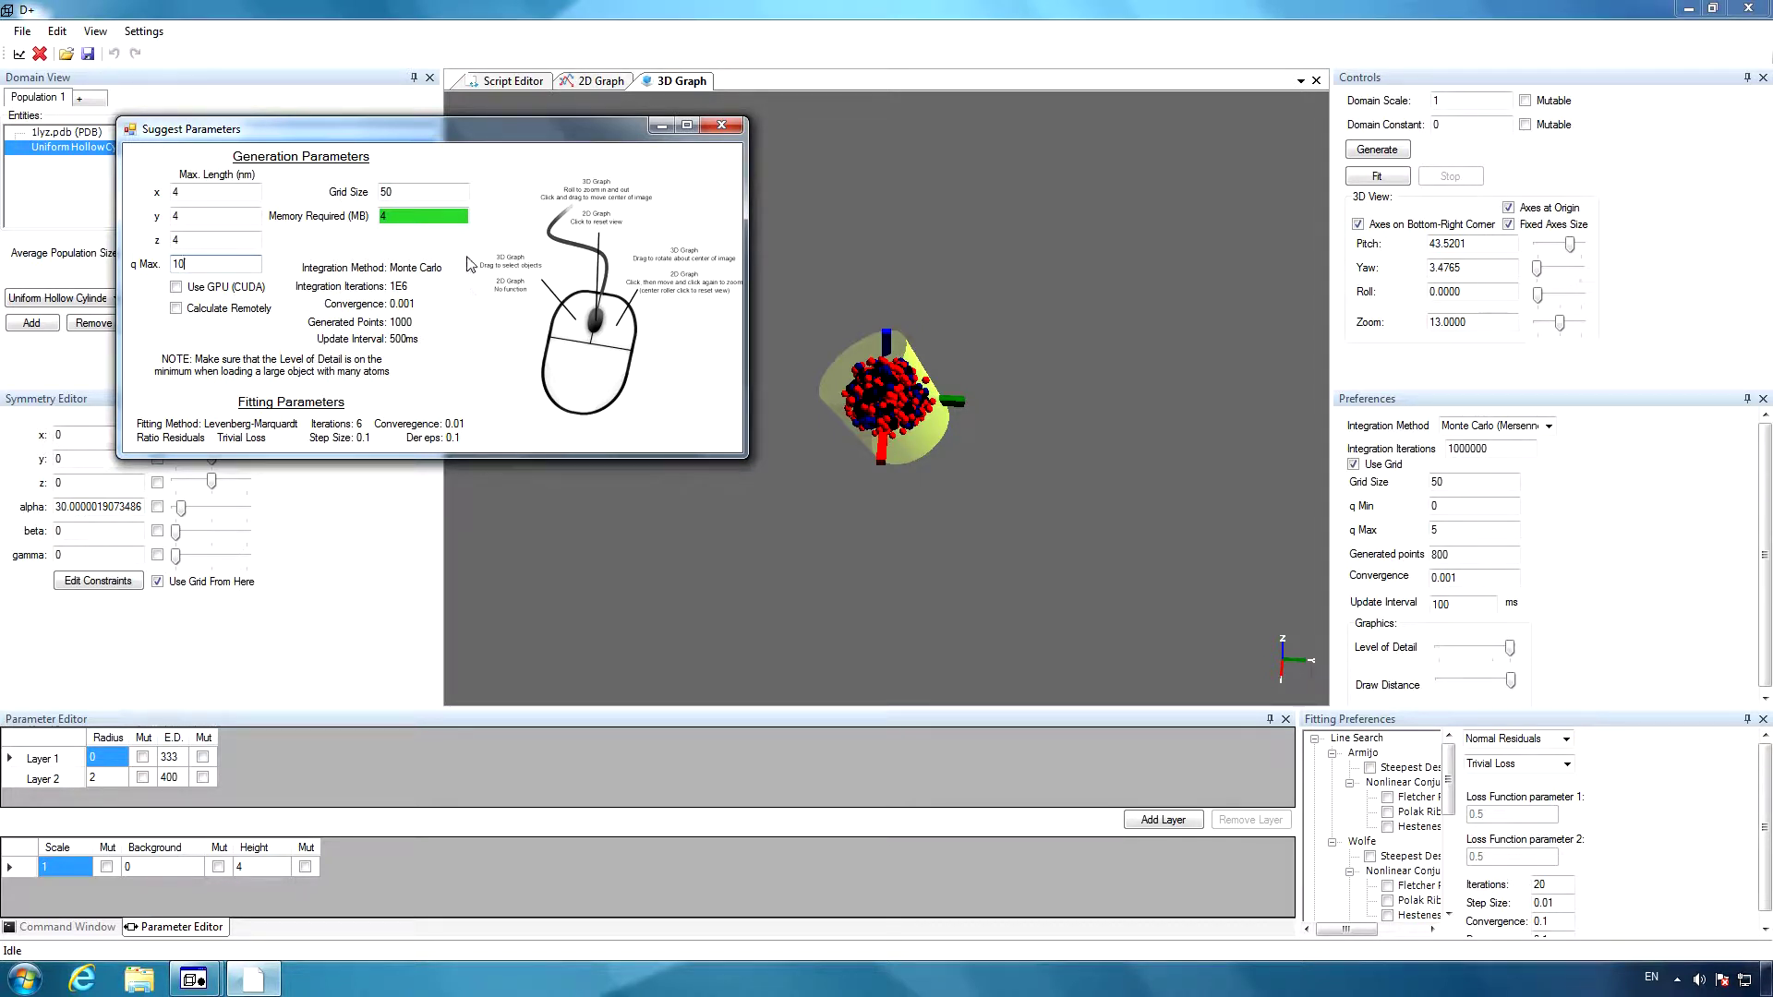
click(573, 17)
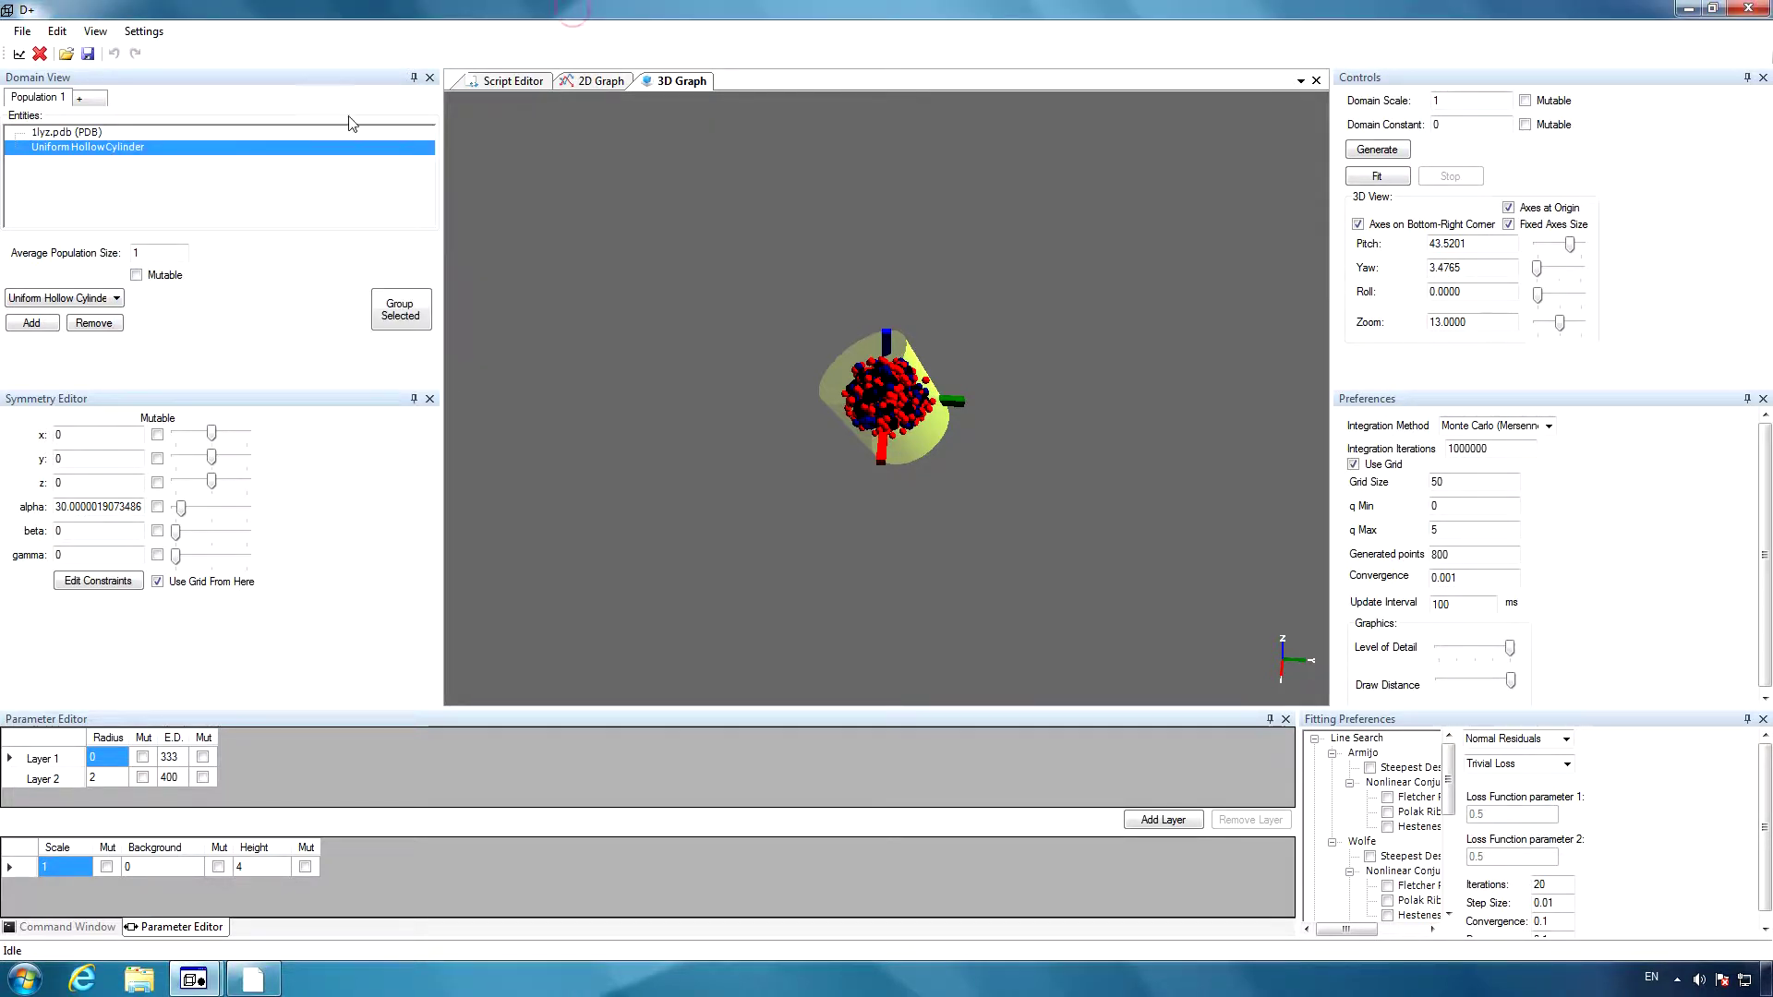
- Delete the Uniform Hollow Cylinder entity from the population
click(128, 153)
key(Delete)
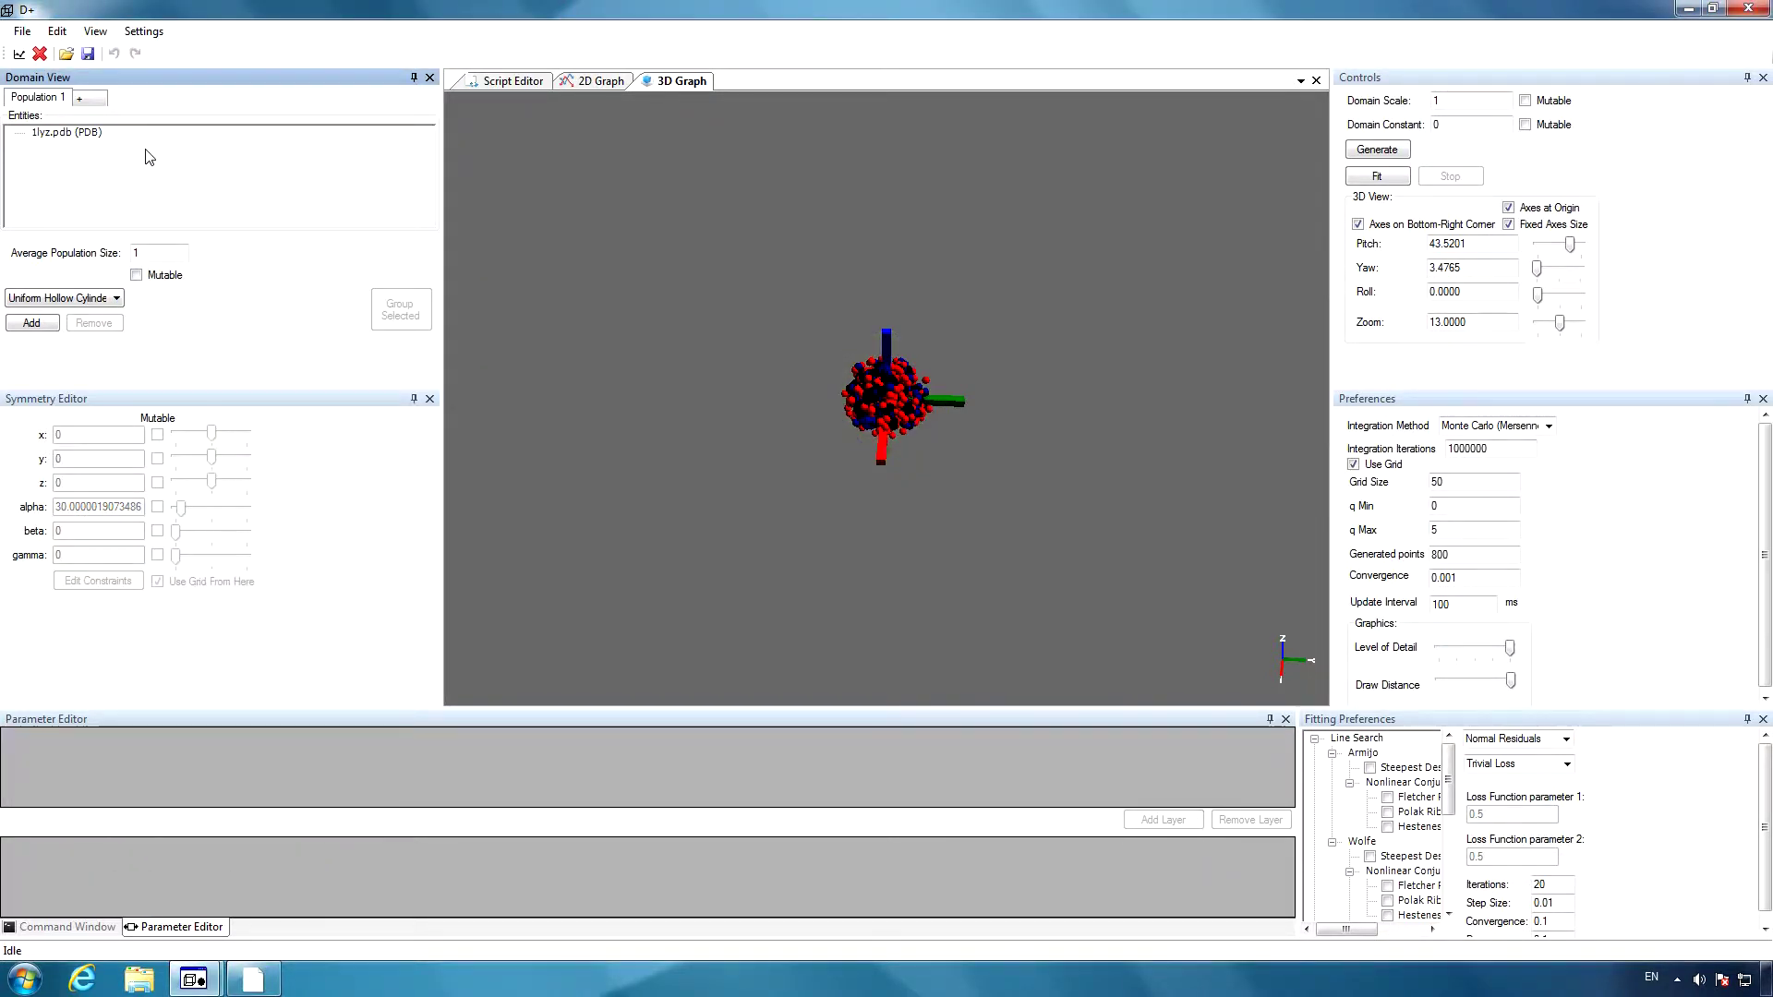
- Set the Integration Iterations to 1E6 and q Max to 10 in the generation preferences
click(1501, 426)
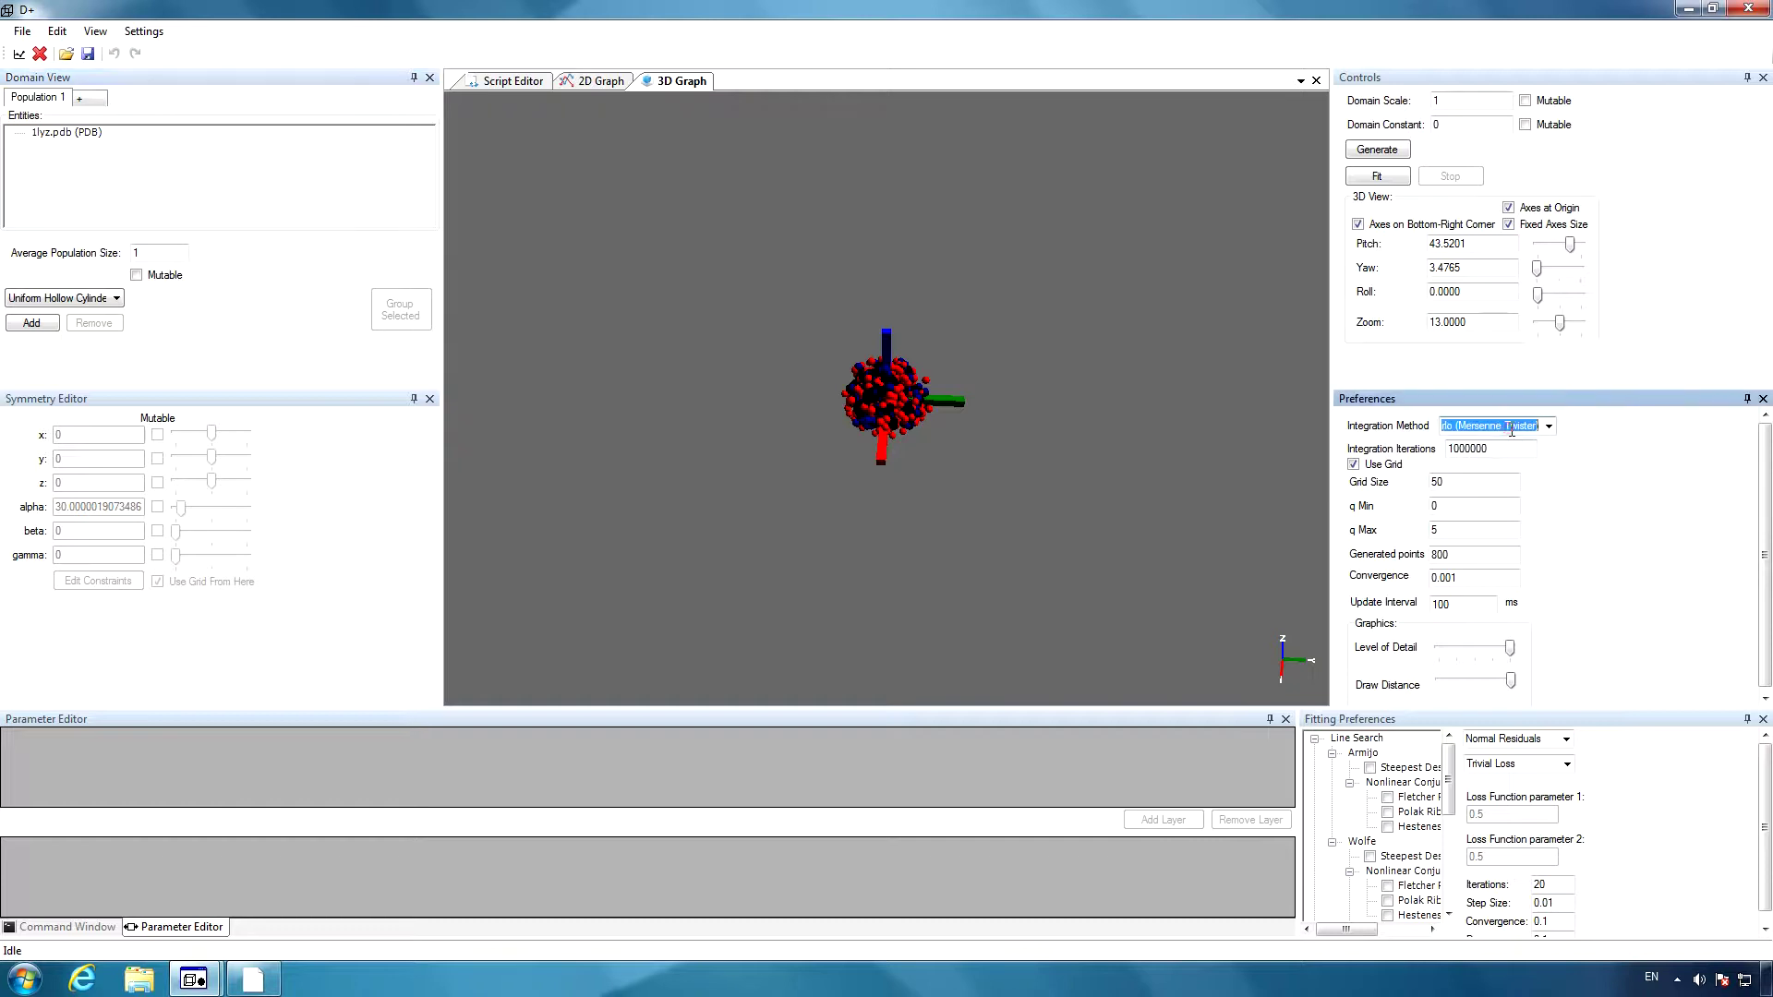
click(1485, 449)
double_click(1484, 449)
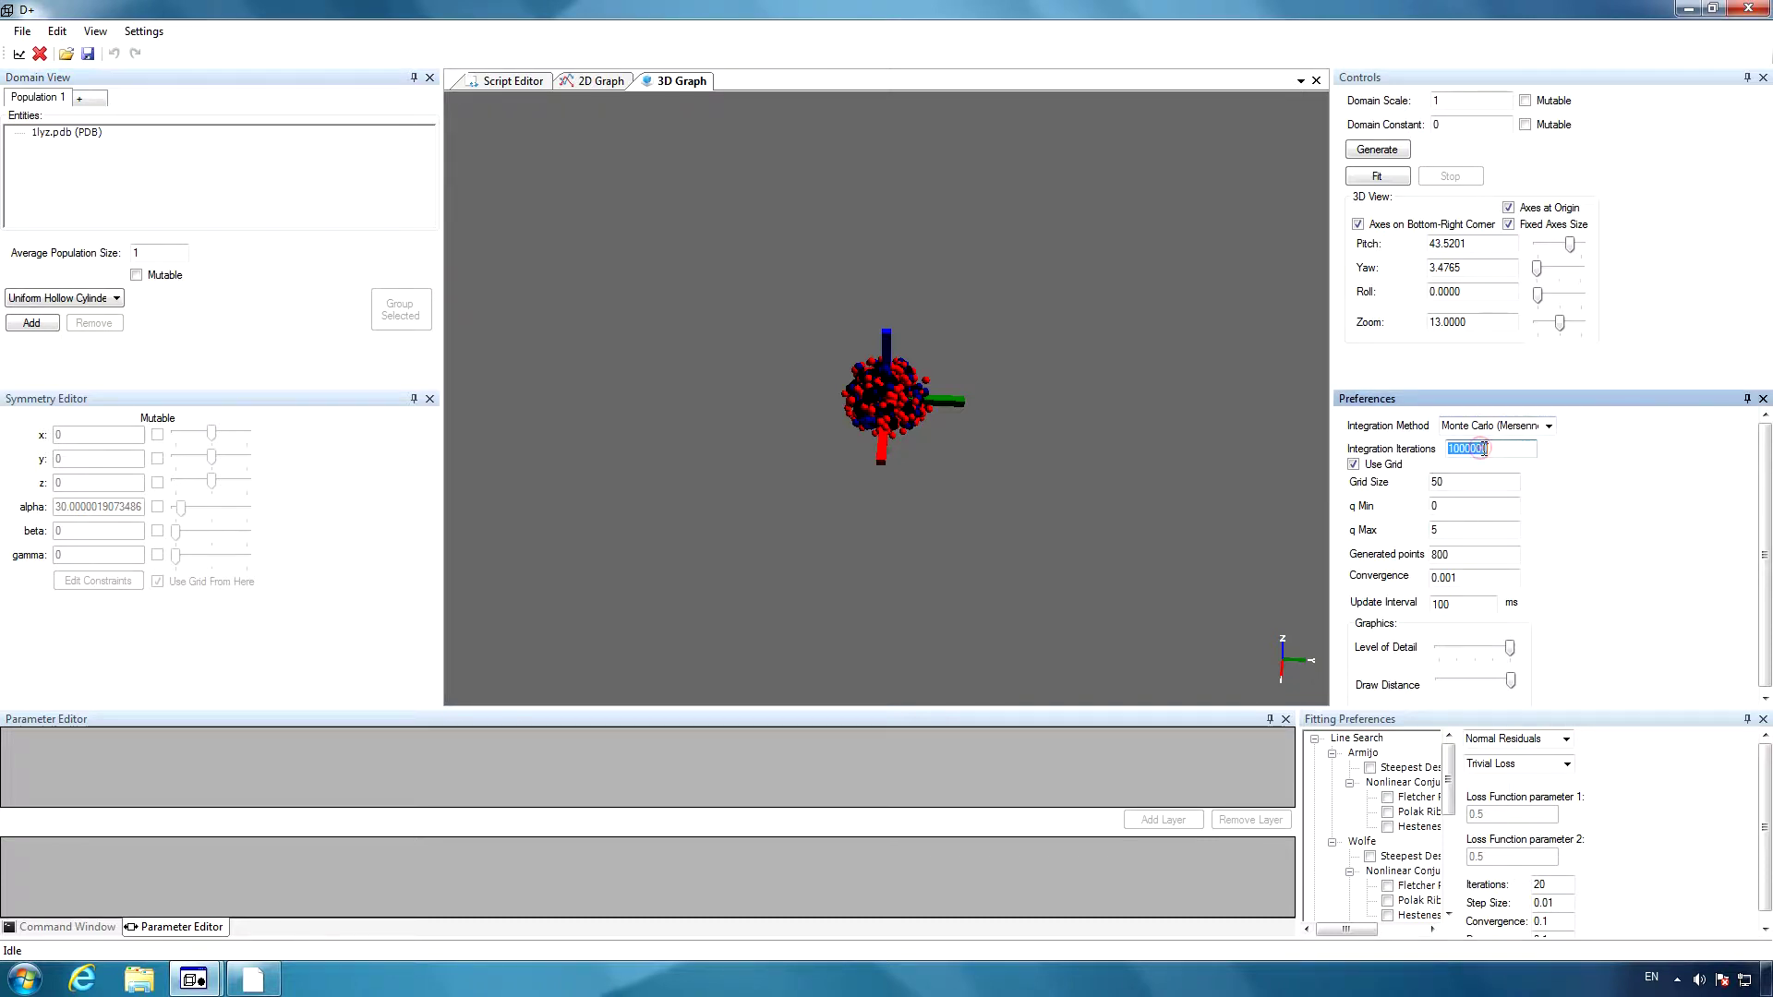
text(1E6)
click(1468, 532)
double_click(1468, 532)
text(10)
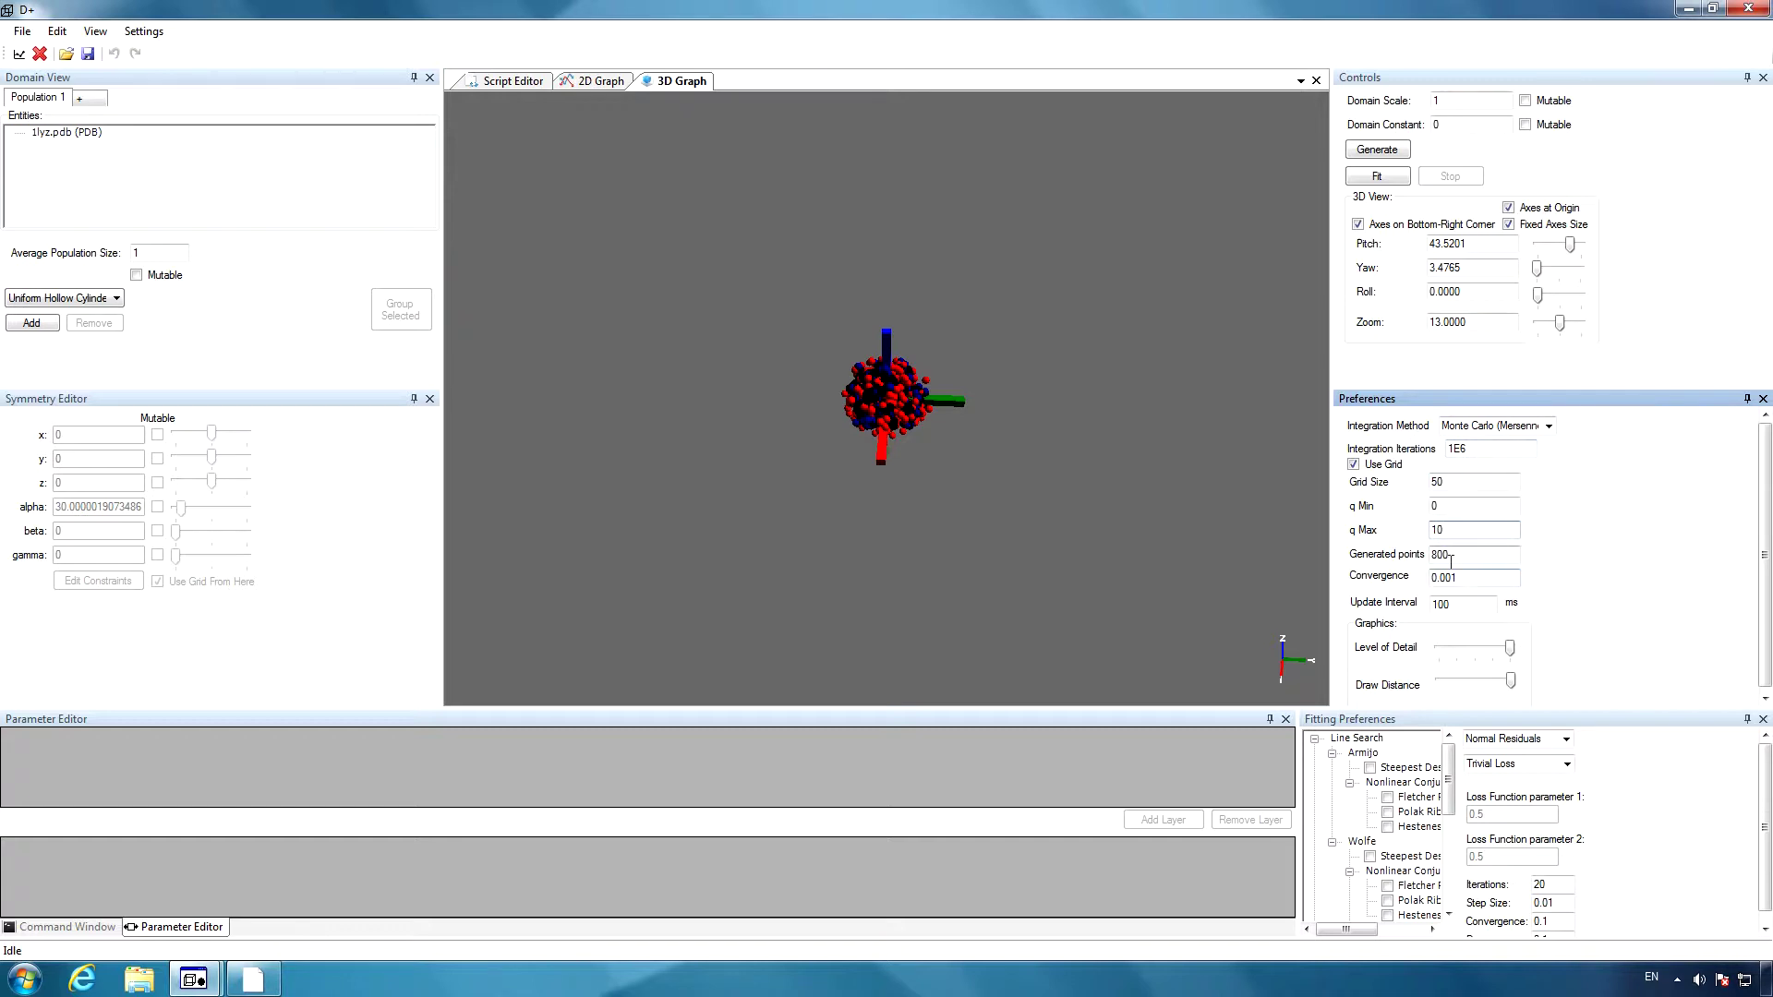
- Generate the protein's scattering curve in the 2D graph and show it with logarithmic intensity and q axes
click(608, 85)
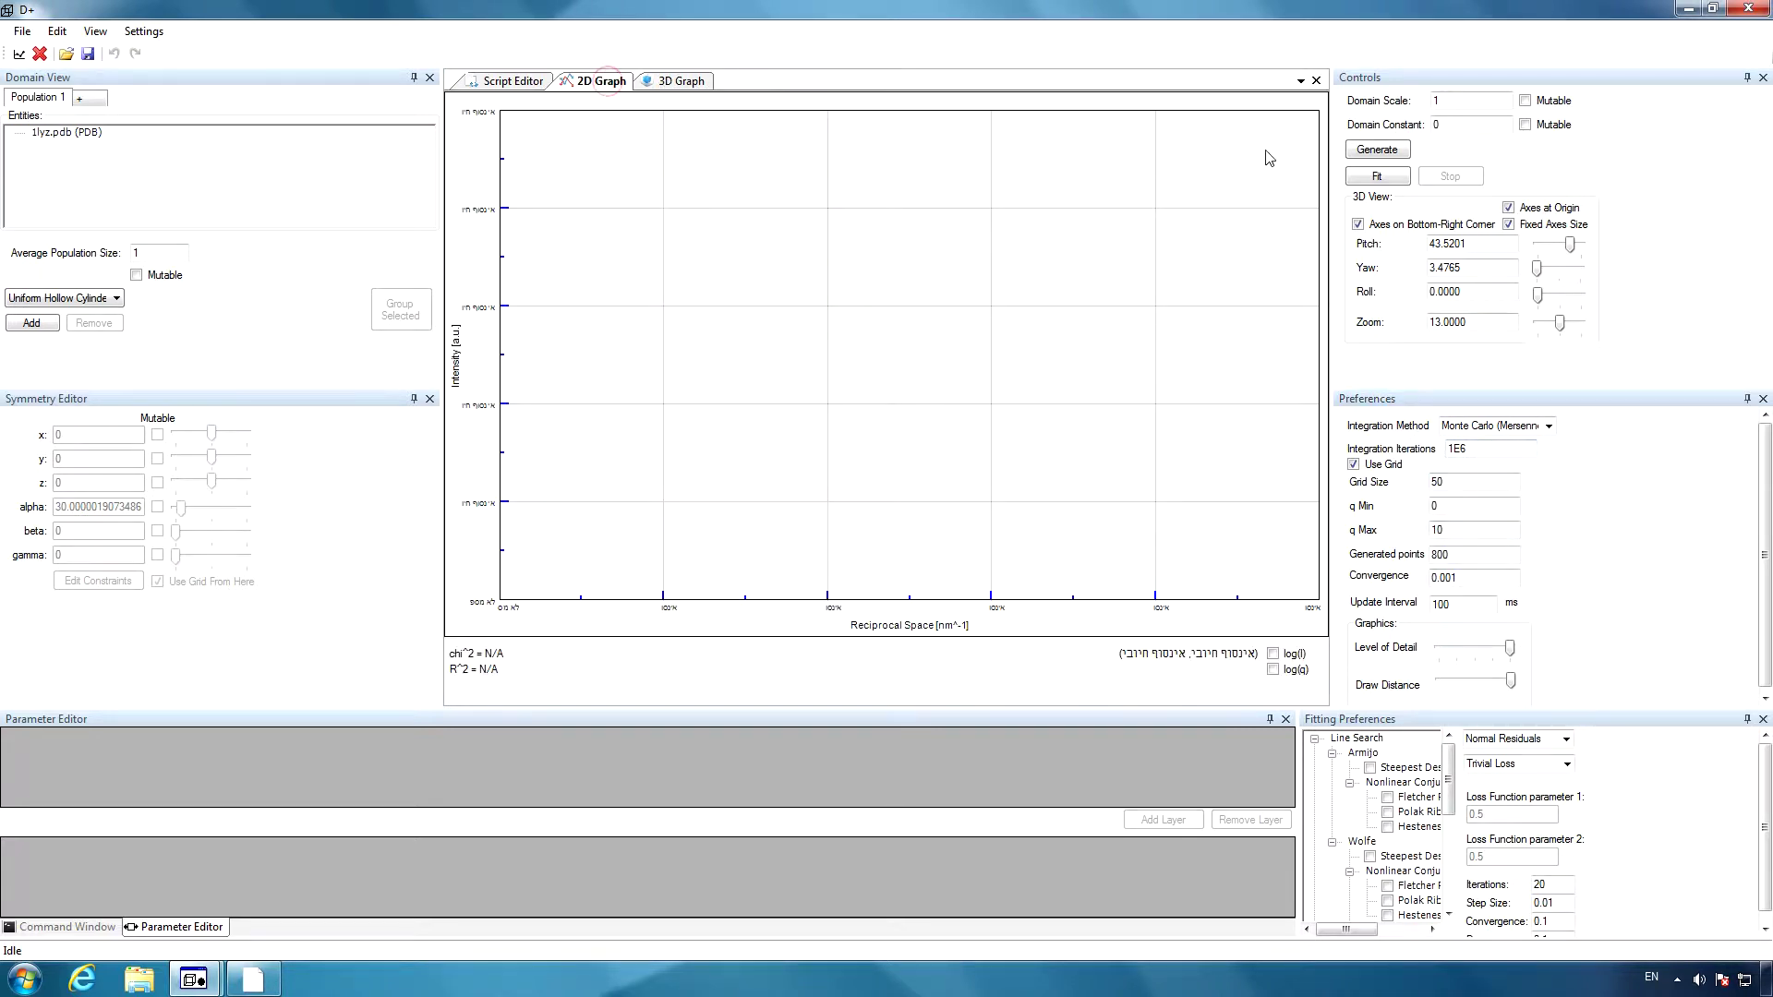
click(1365, 153)
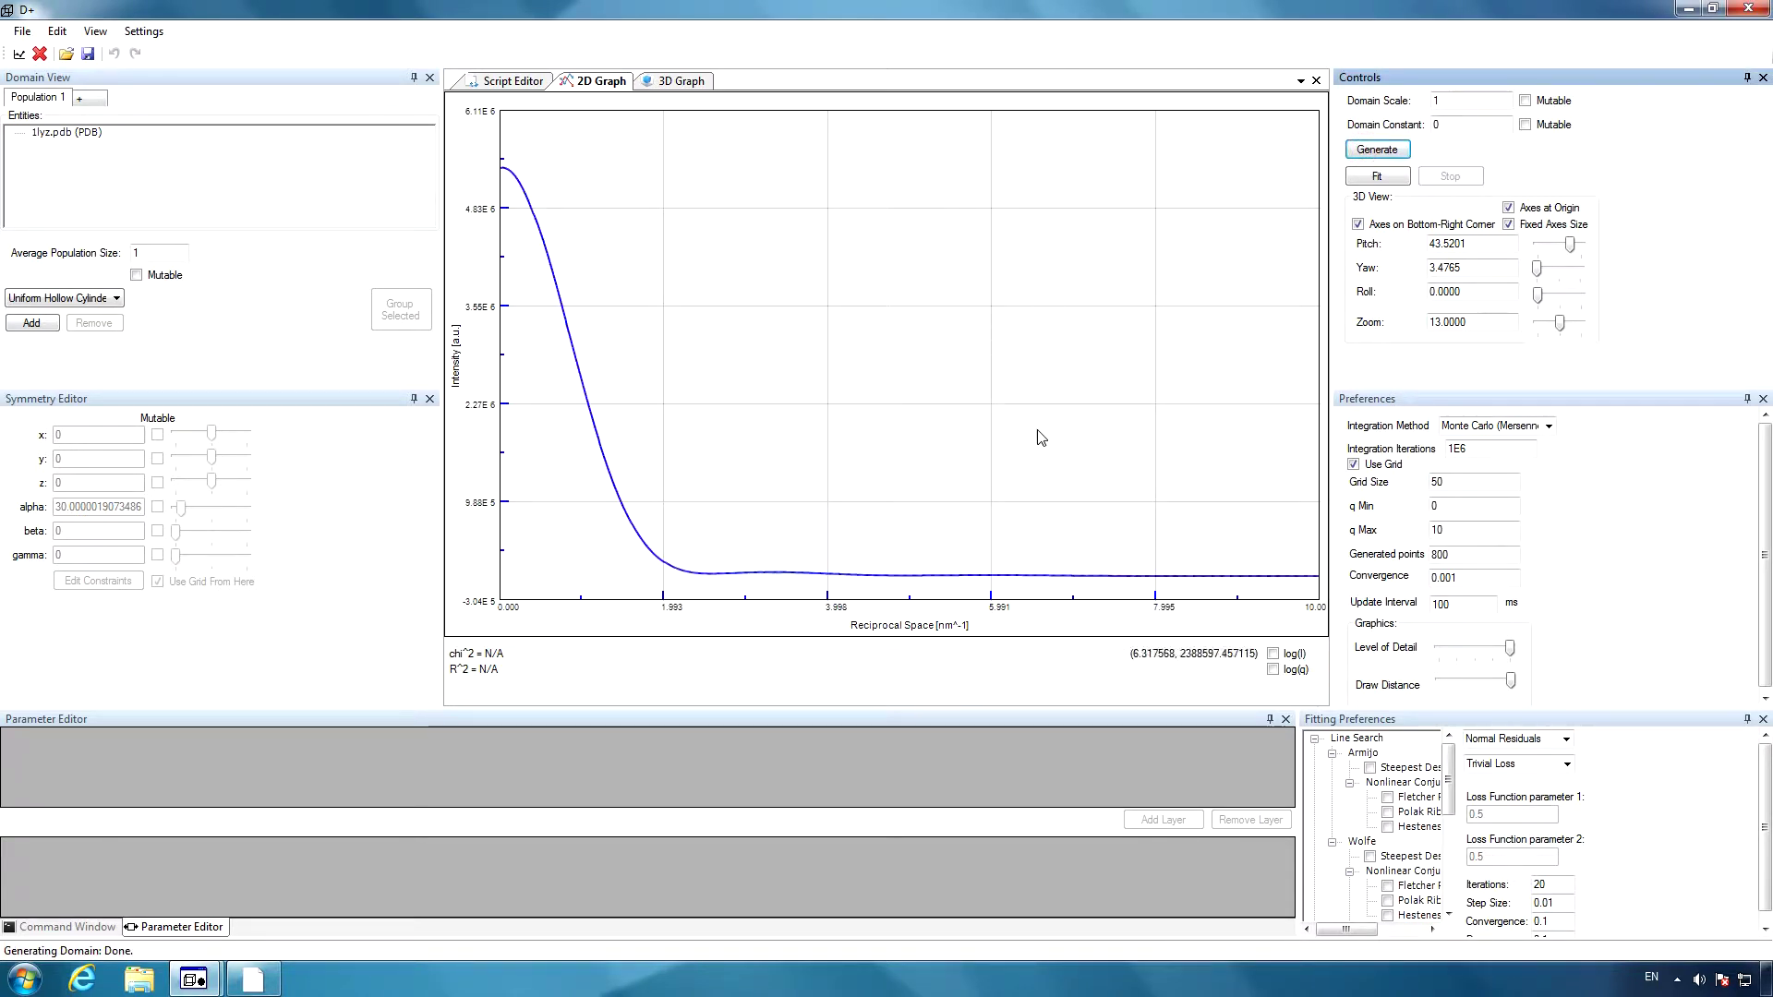
click(1273, 655)
click(1273, 670)
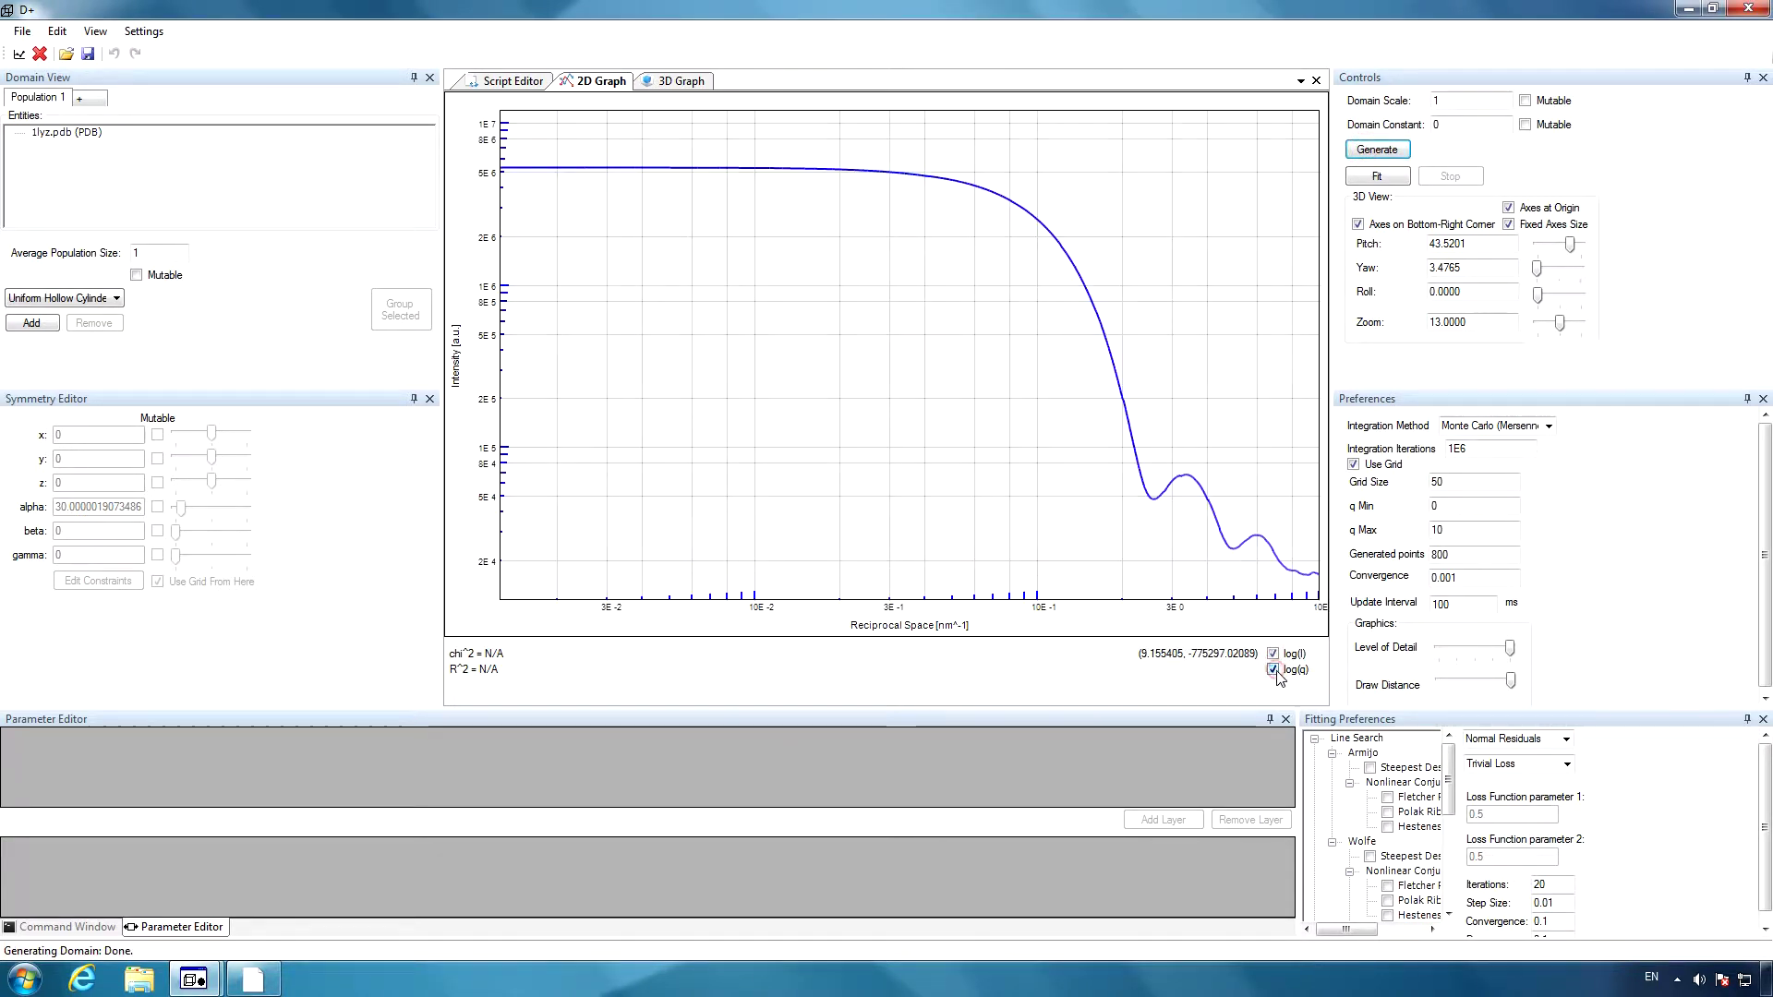
- Set the generation Convergence to 0.0001 and regenerate the protein's scattering curve
click(1448, 578)
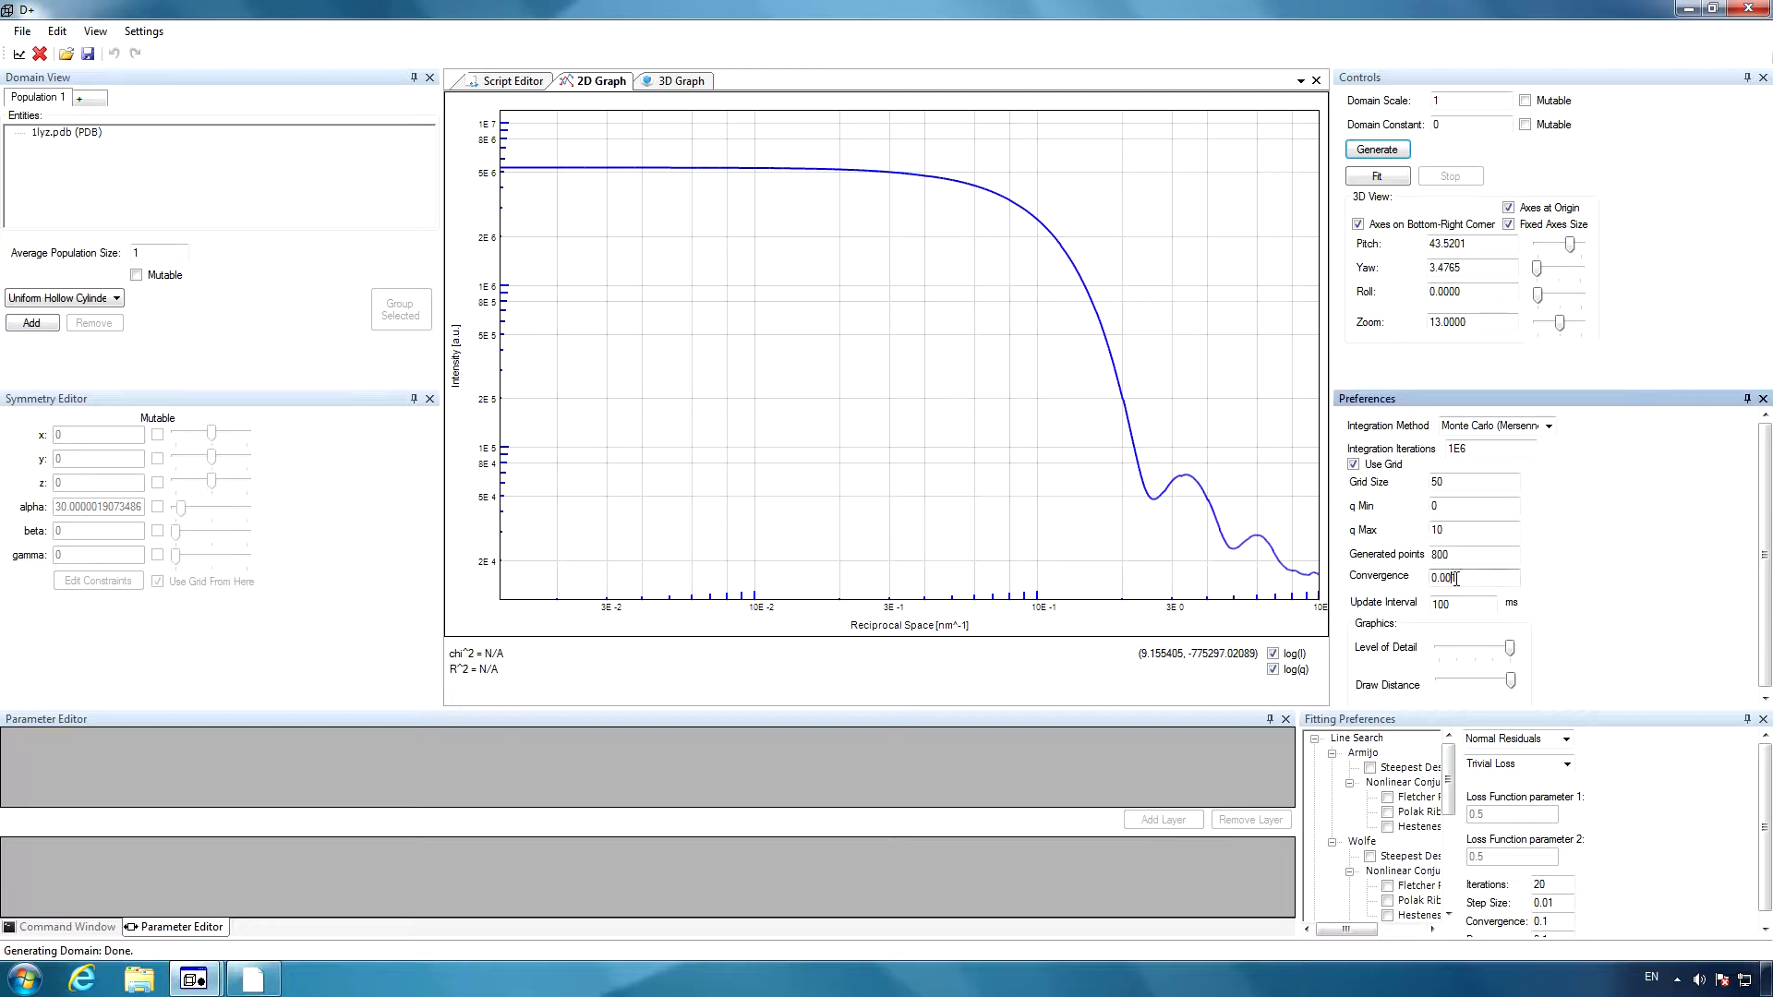
text(0)
click(1375, 152)
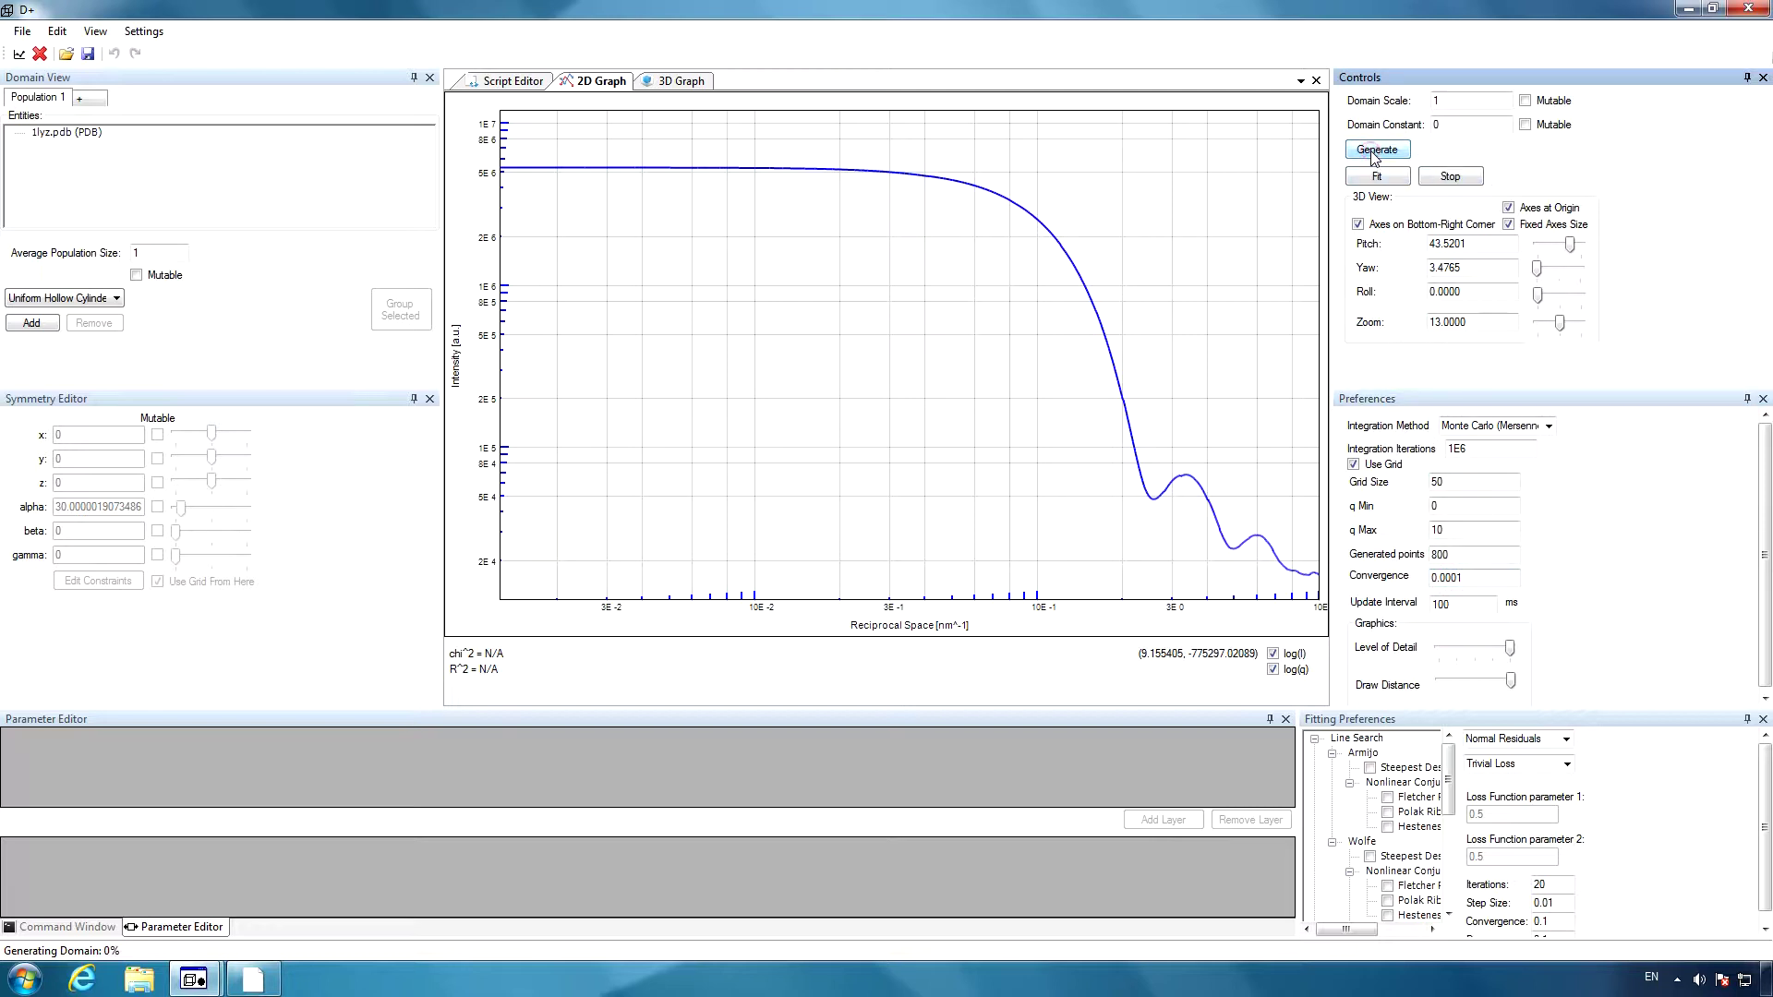
- Restore the generation Convergence to 0.001 and generate the curve again
click(1455, 579)
key(BackSpace)
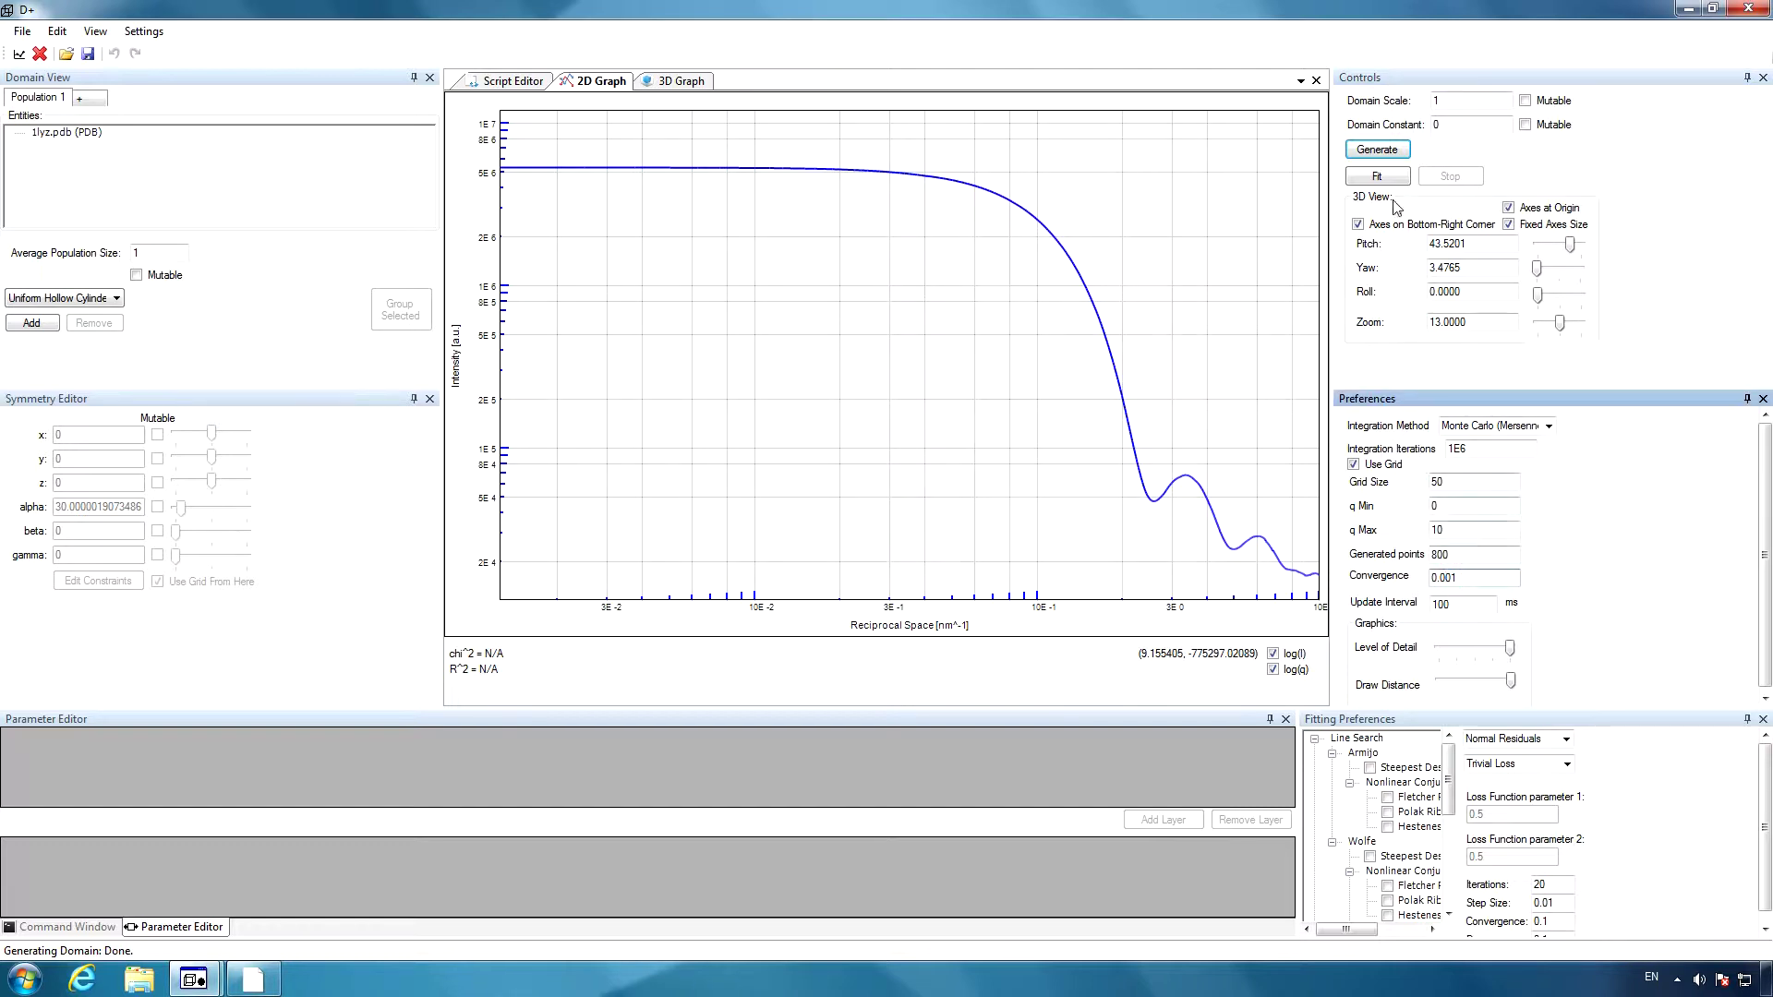
click(1385, 152)
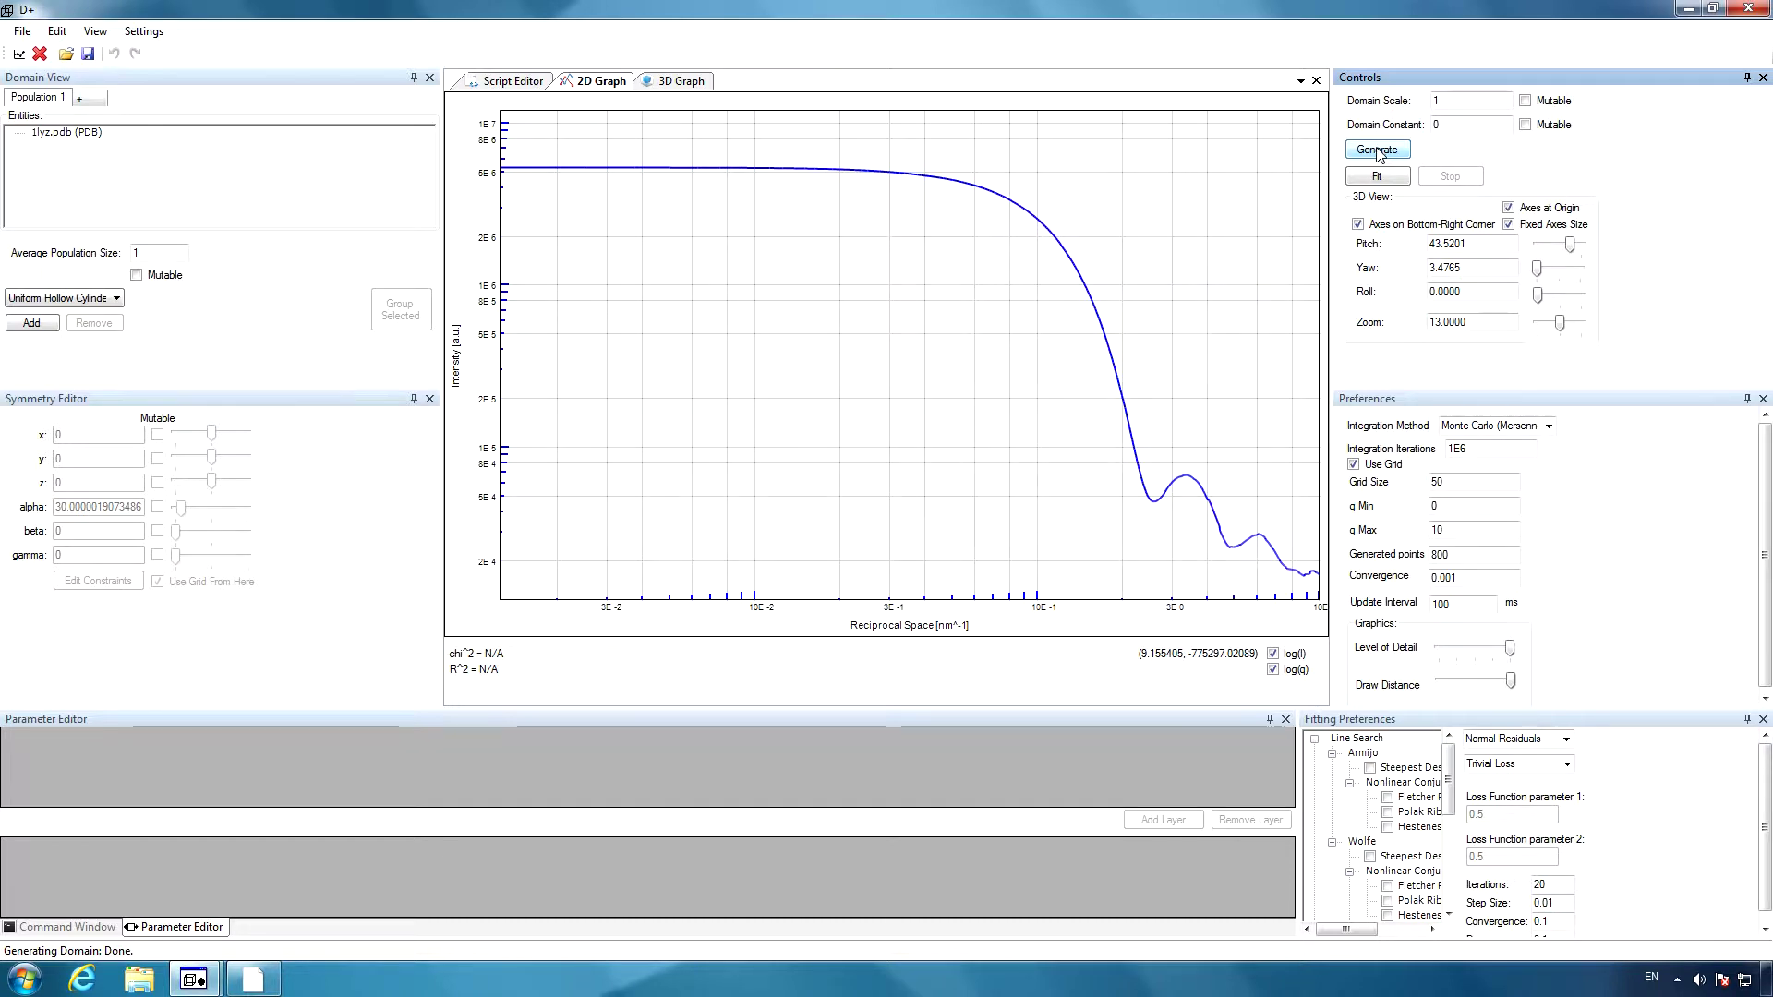
- Set the 1lyz.pdb entity's Outer Solvent ED to 364 and Solvation Thickness to 0.3 with Fill Holes enabled, and regenerate its curve
click(37, 135)
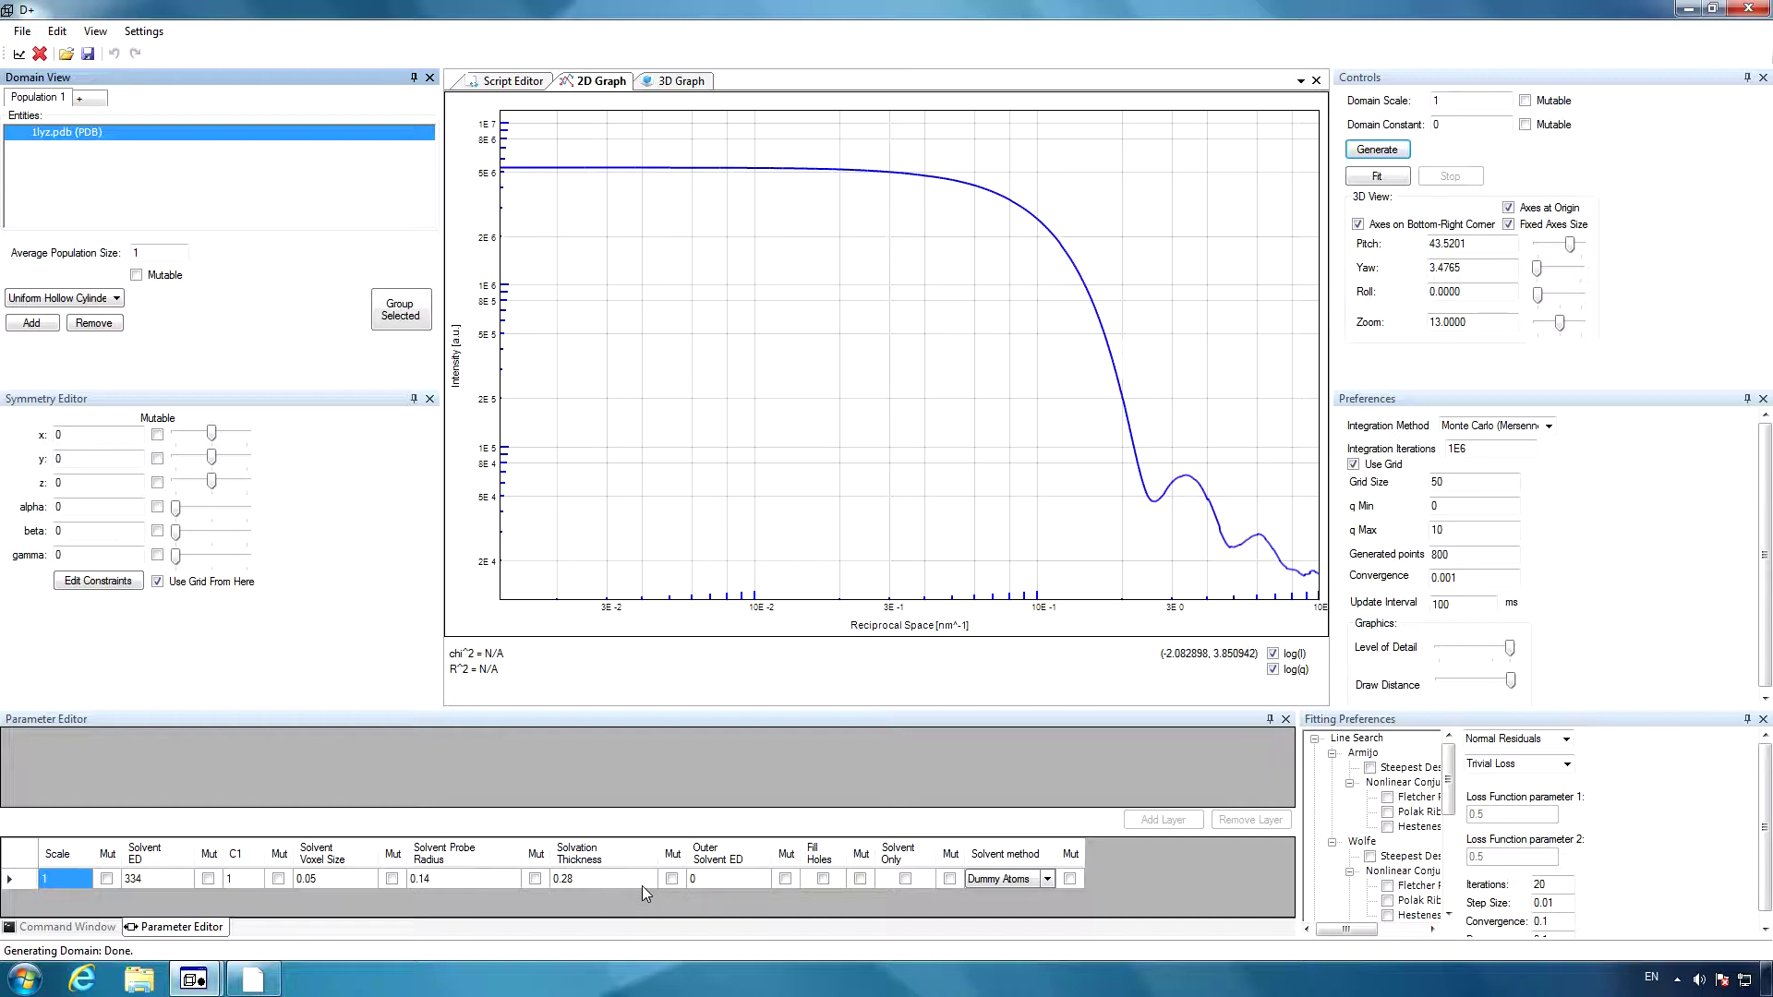
click(711, 880)
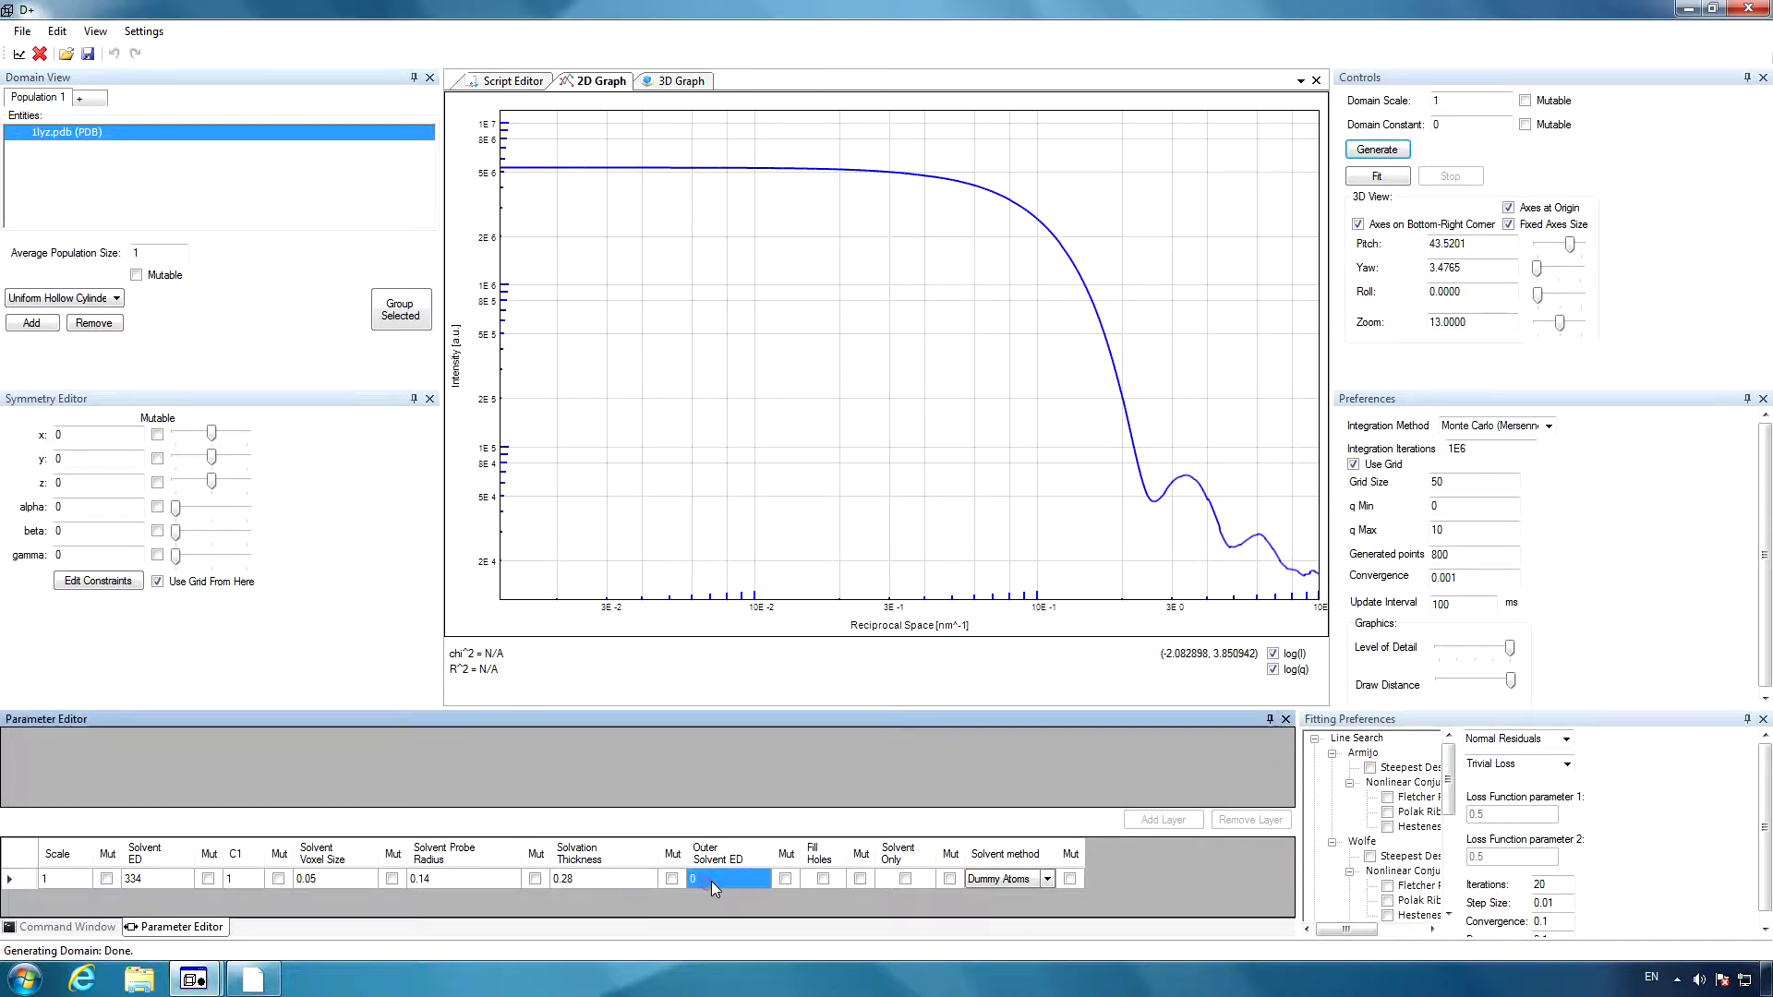
text(364)
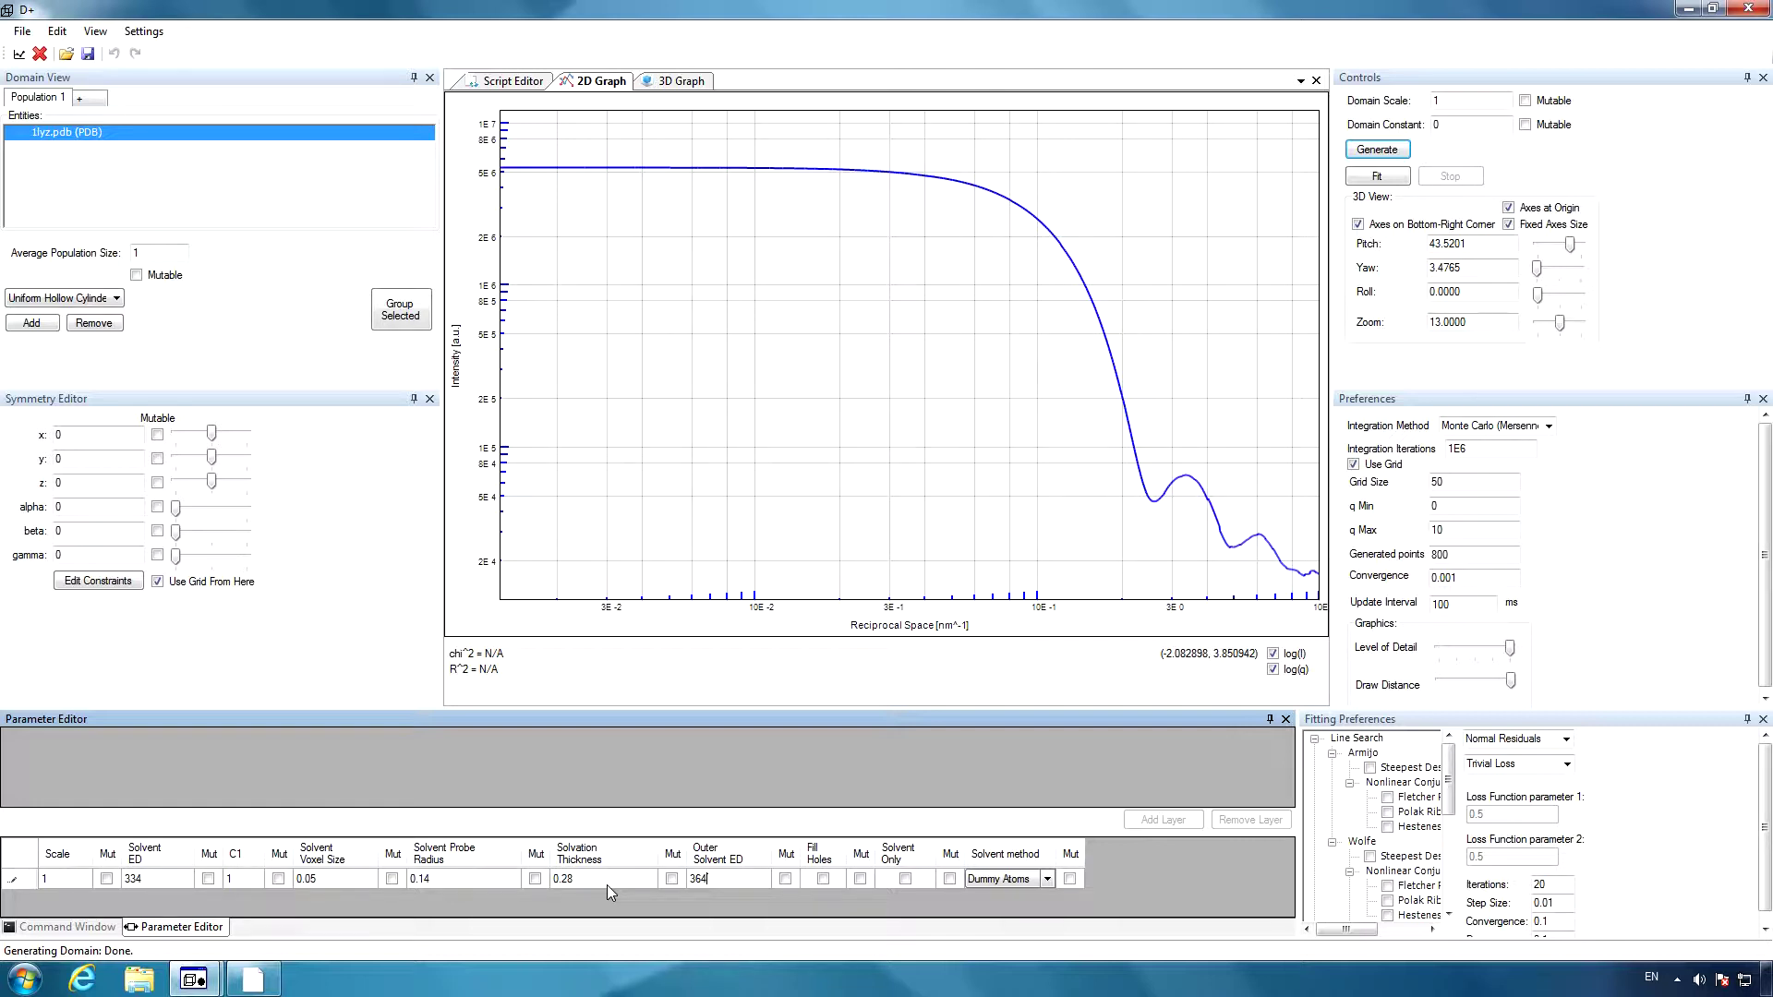
click(589, 878)
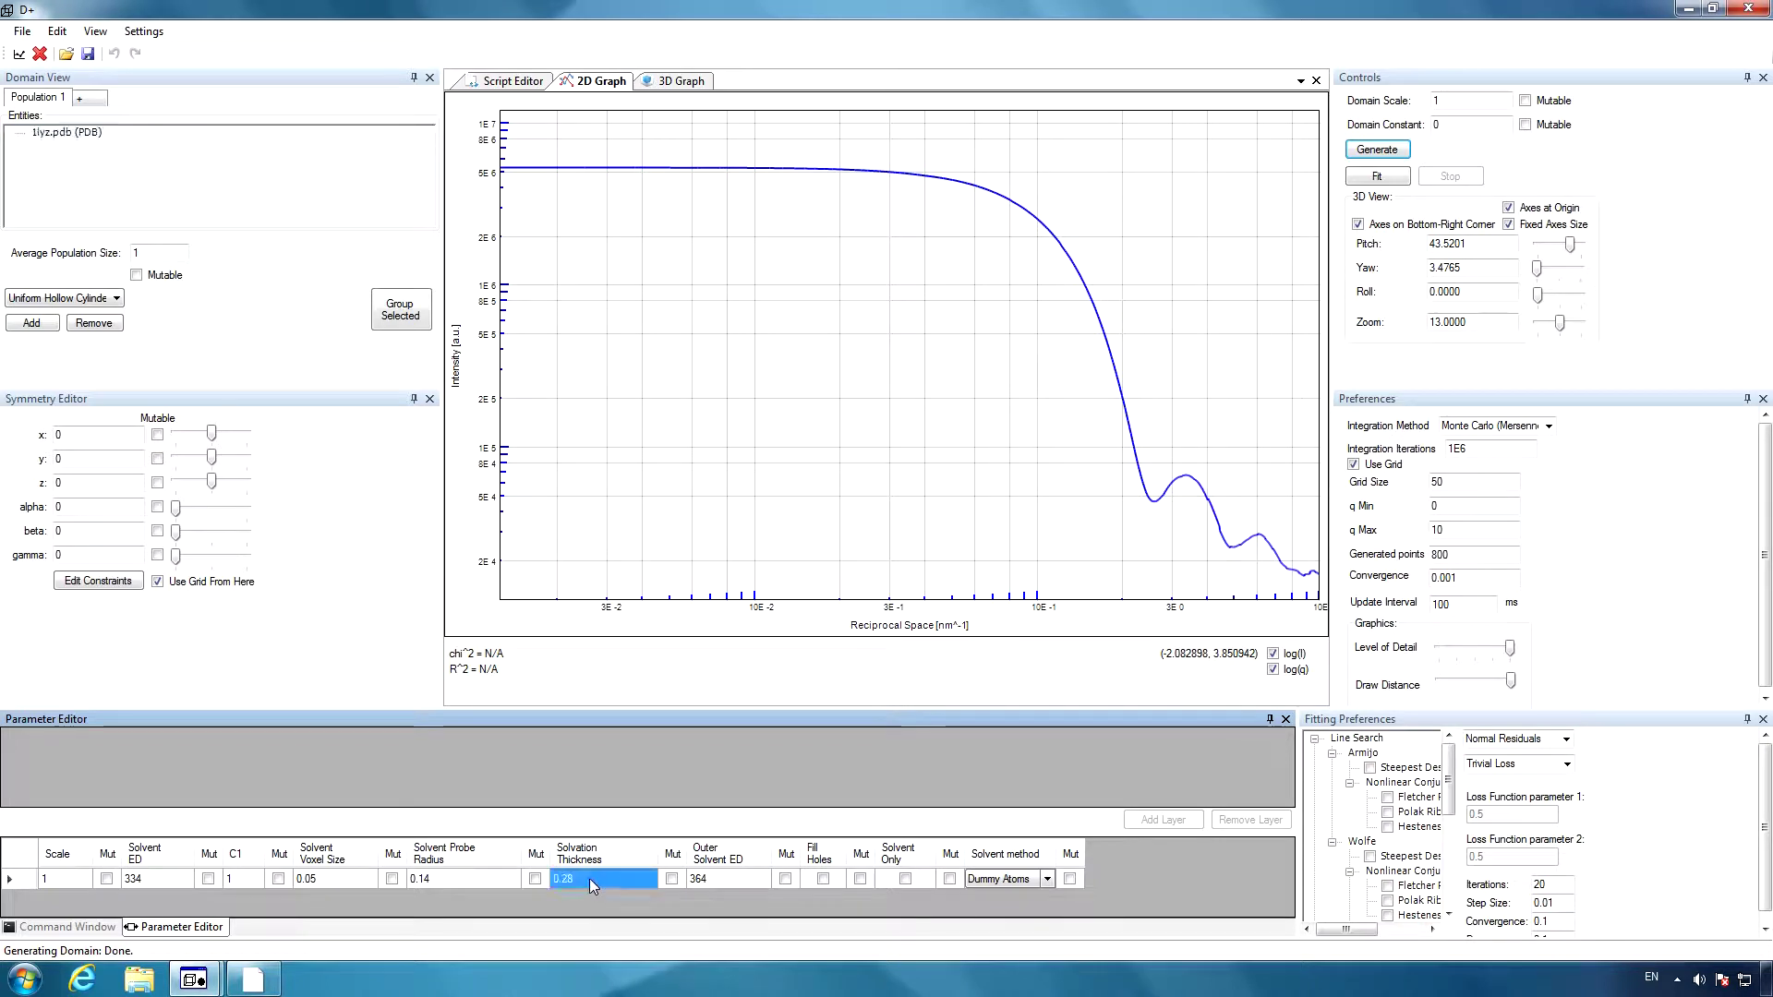
text(0.)
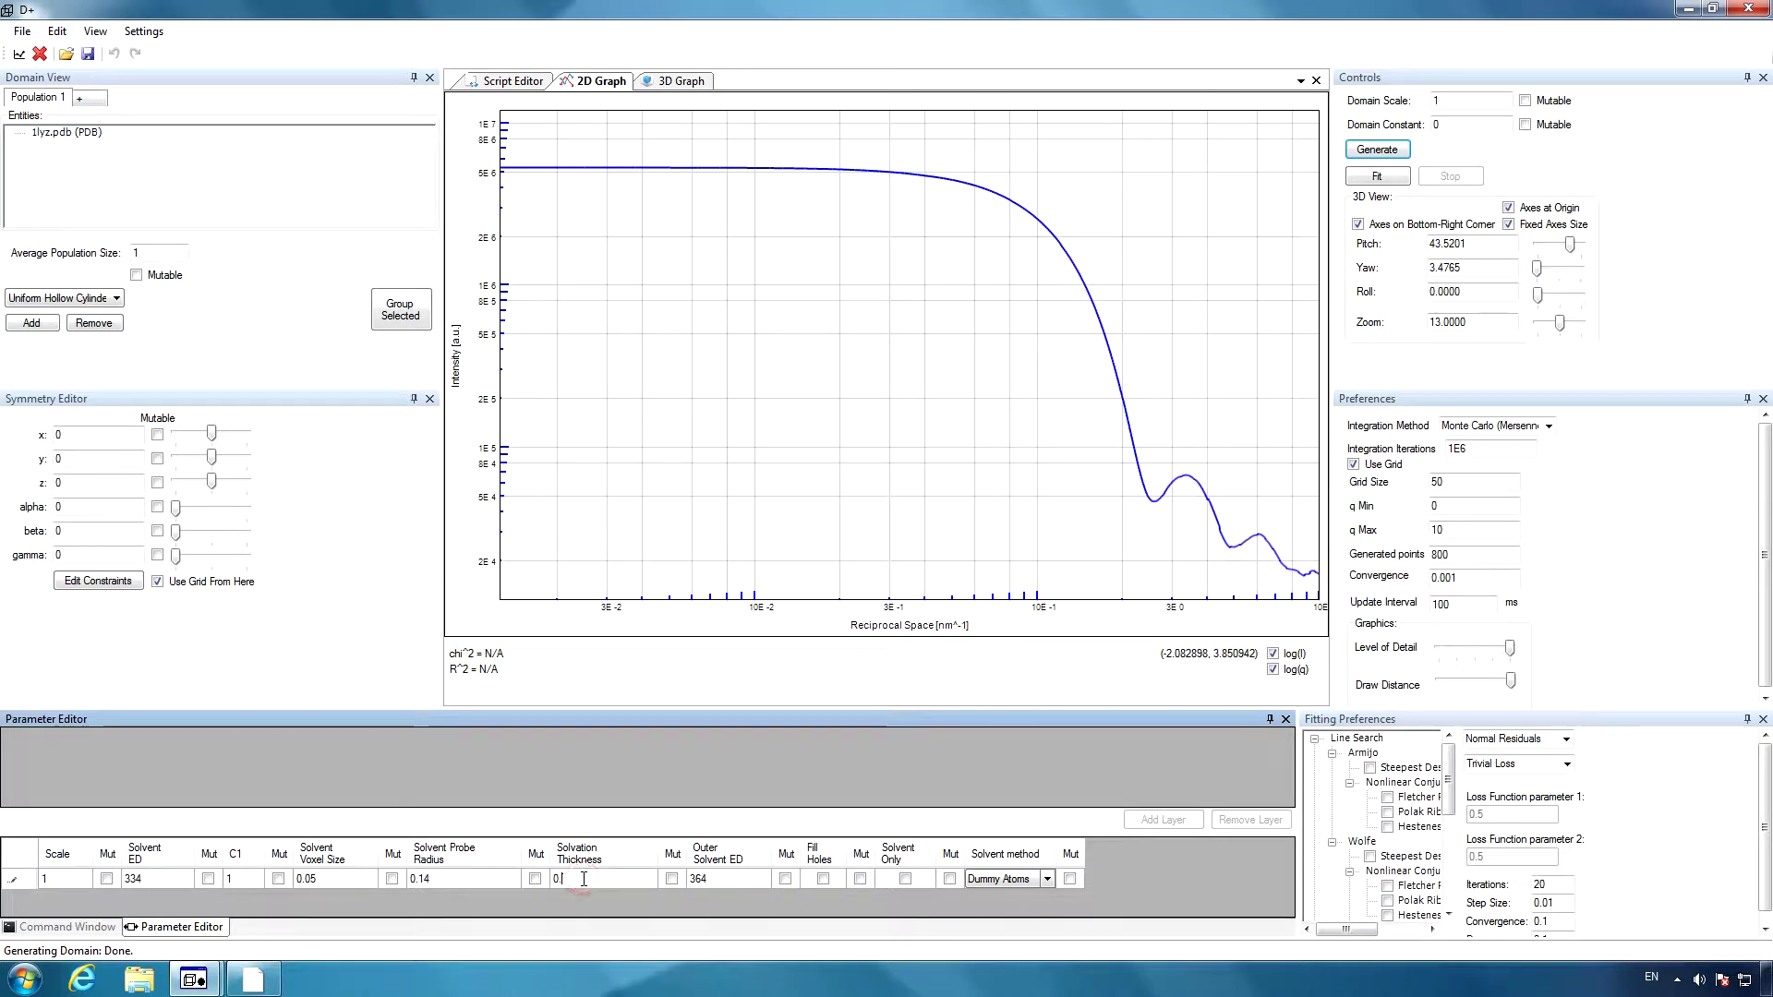
click(822, 879)
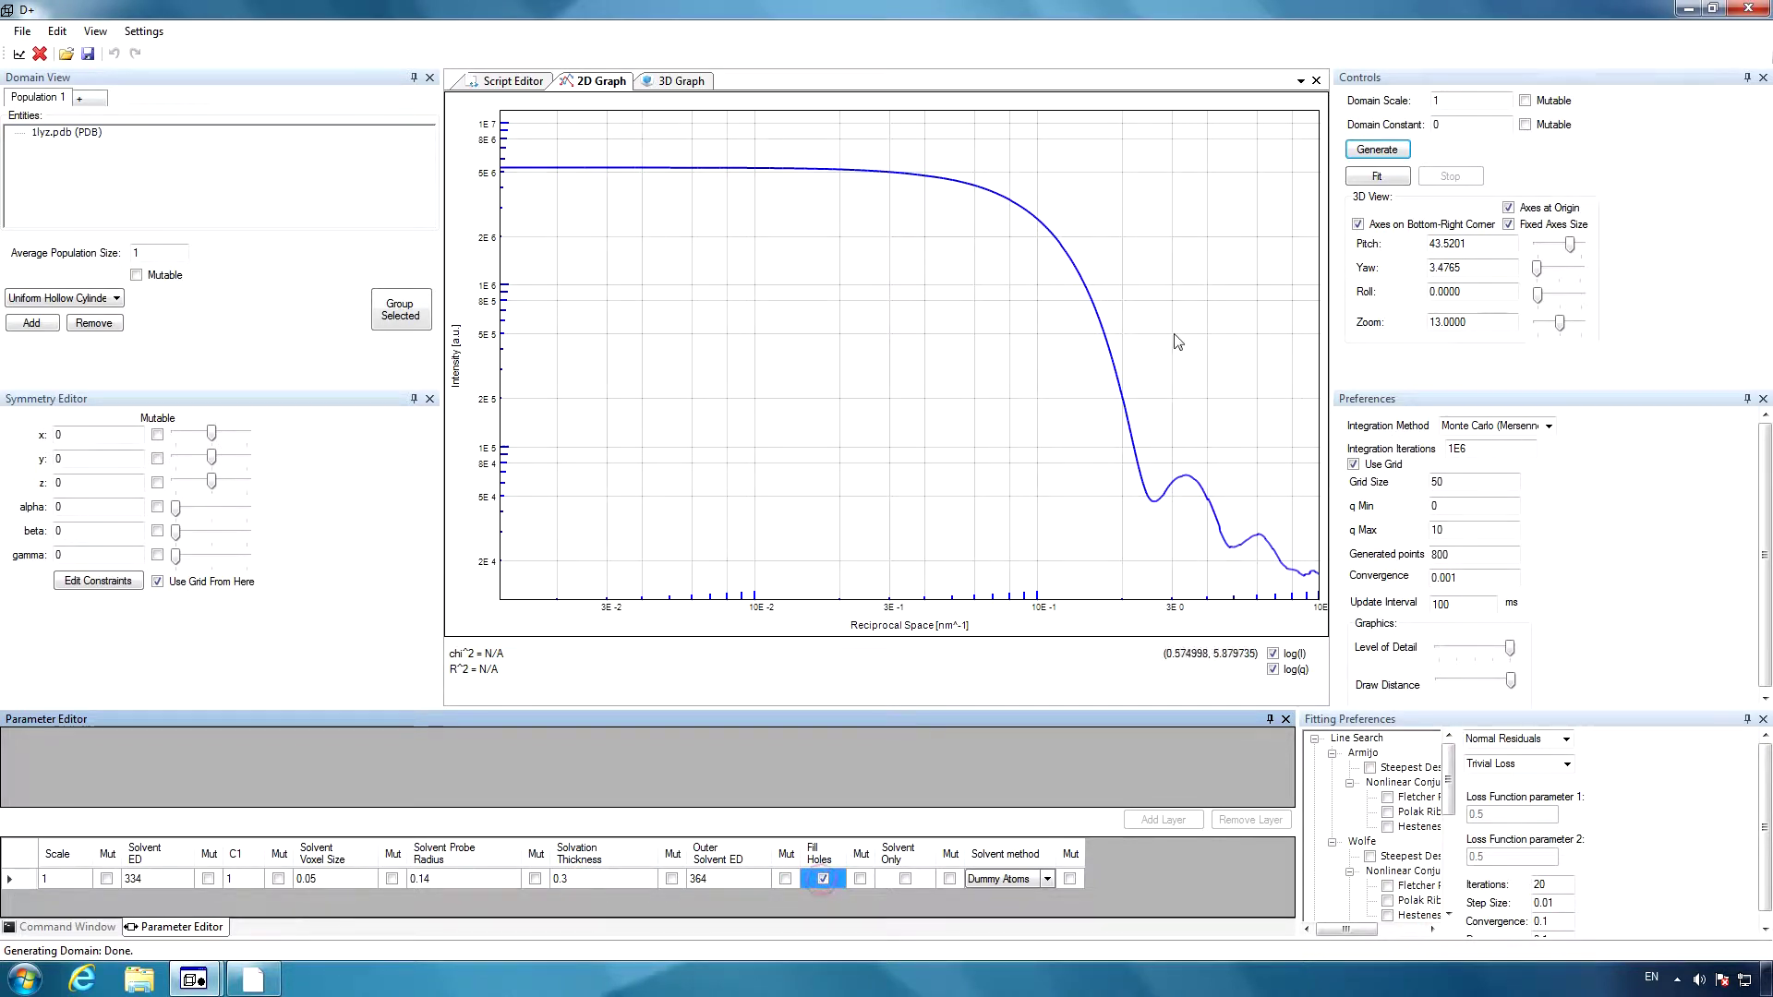
click(1365, 155)
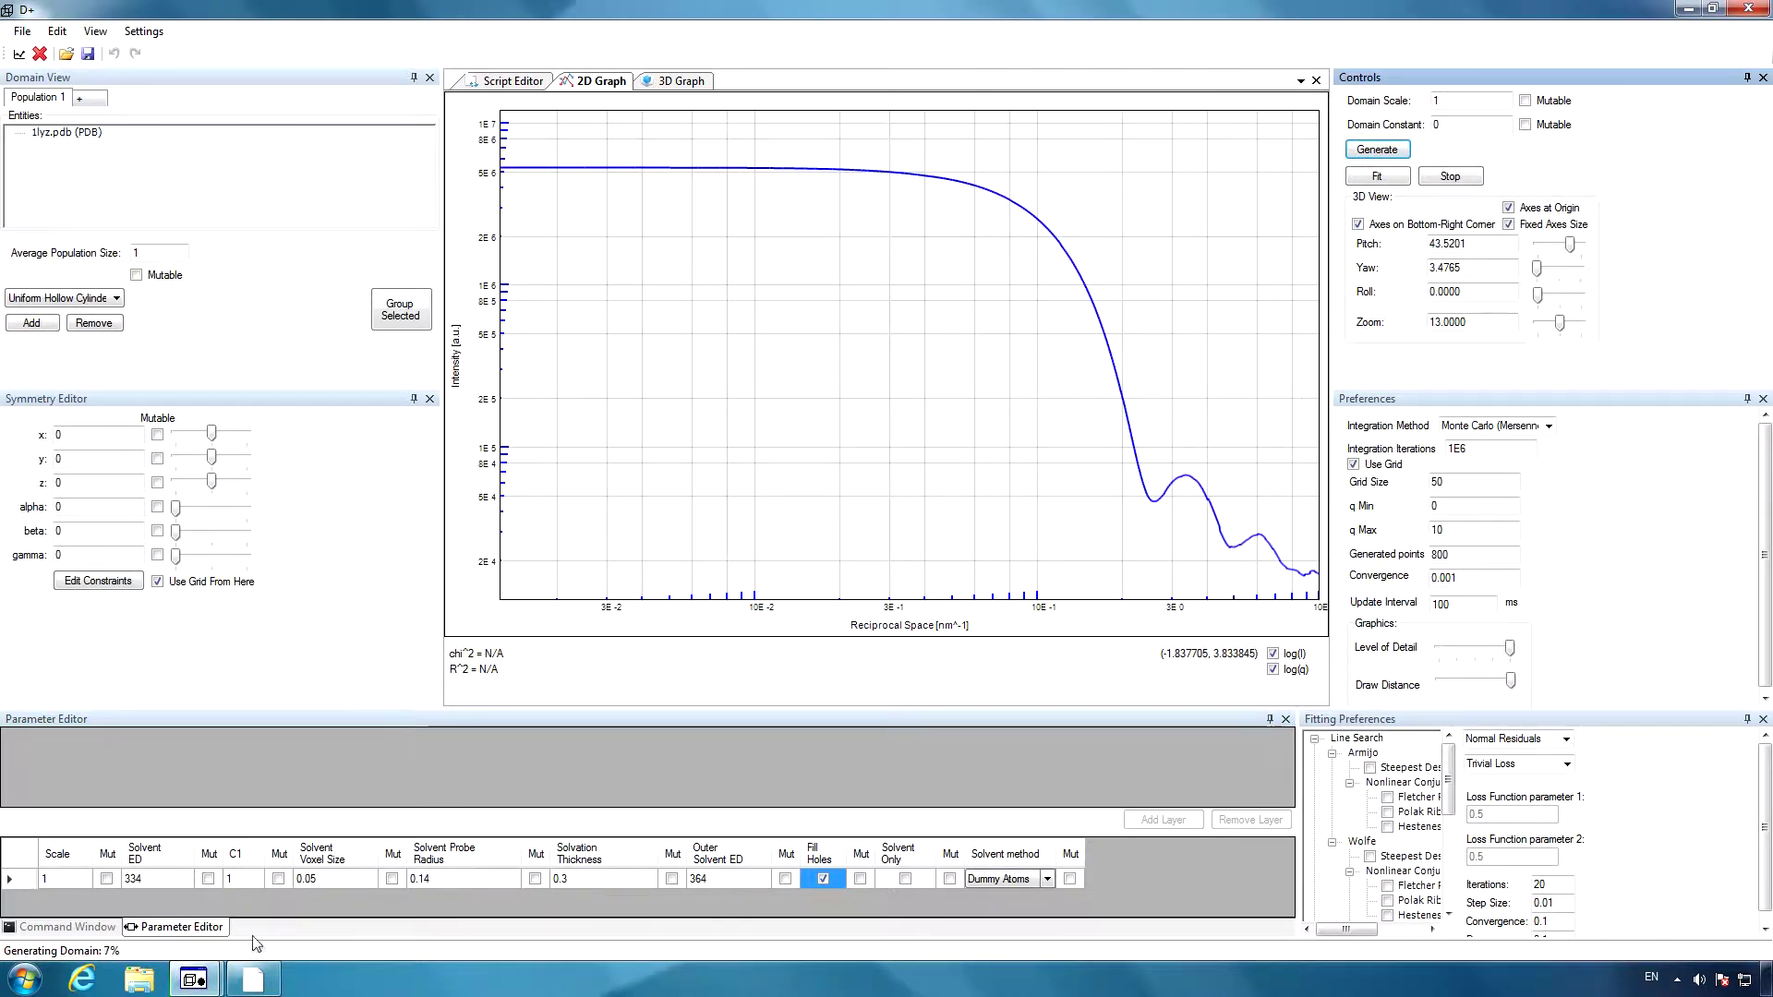
- Compare the grid and orientational-average calculation times of the last two generations in the console output
mouse_move(207, 984)
click(166, 900)
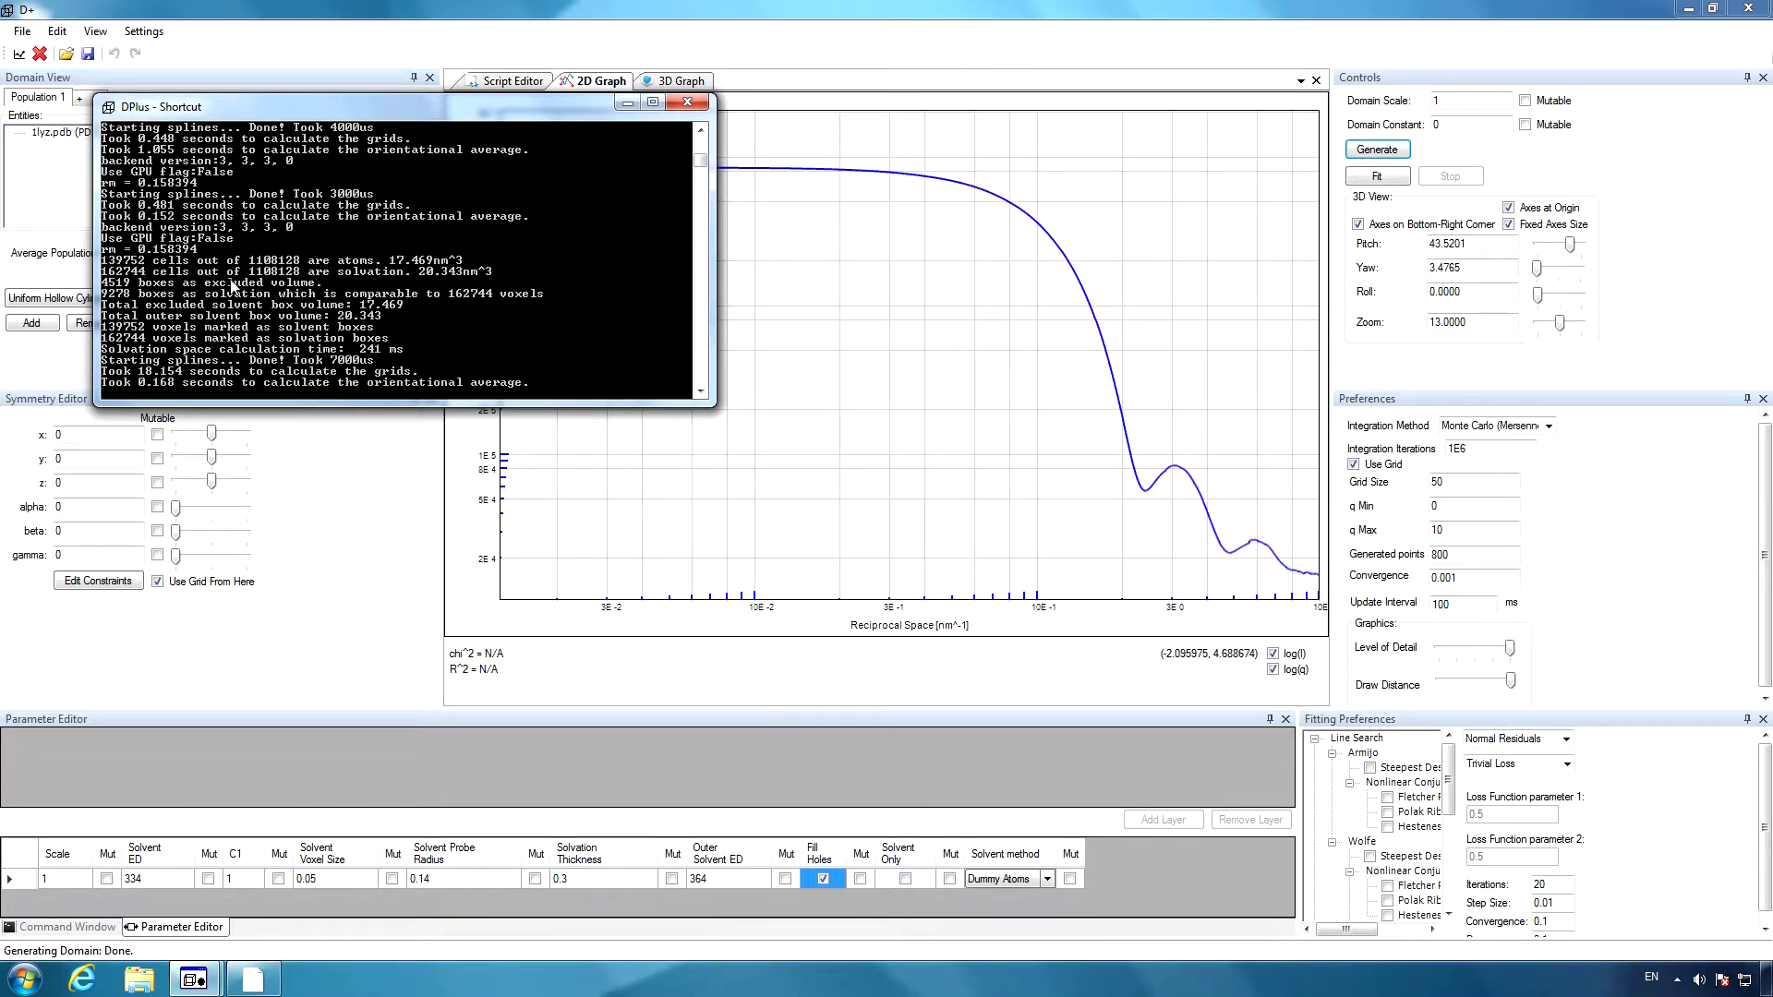
drag(138, 205, 231, 219)
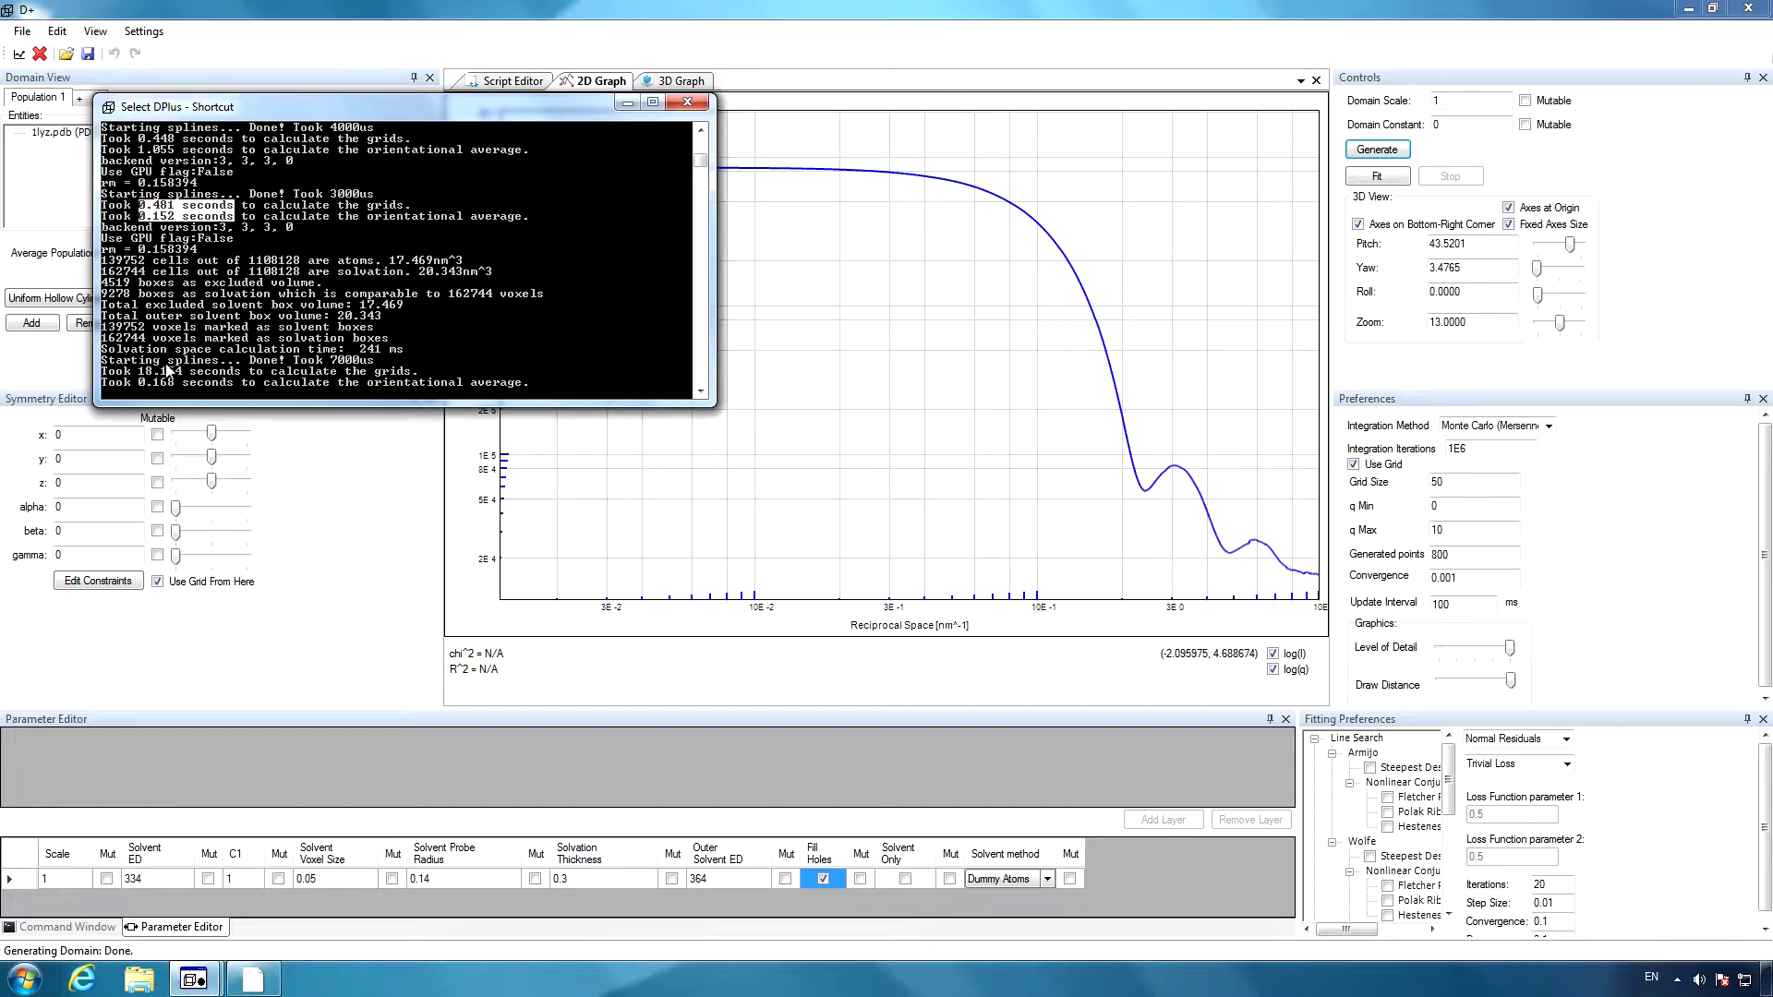
drag(141, 372, 240, 390)
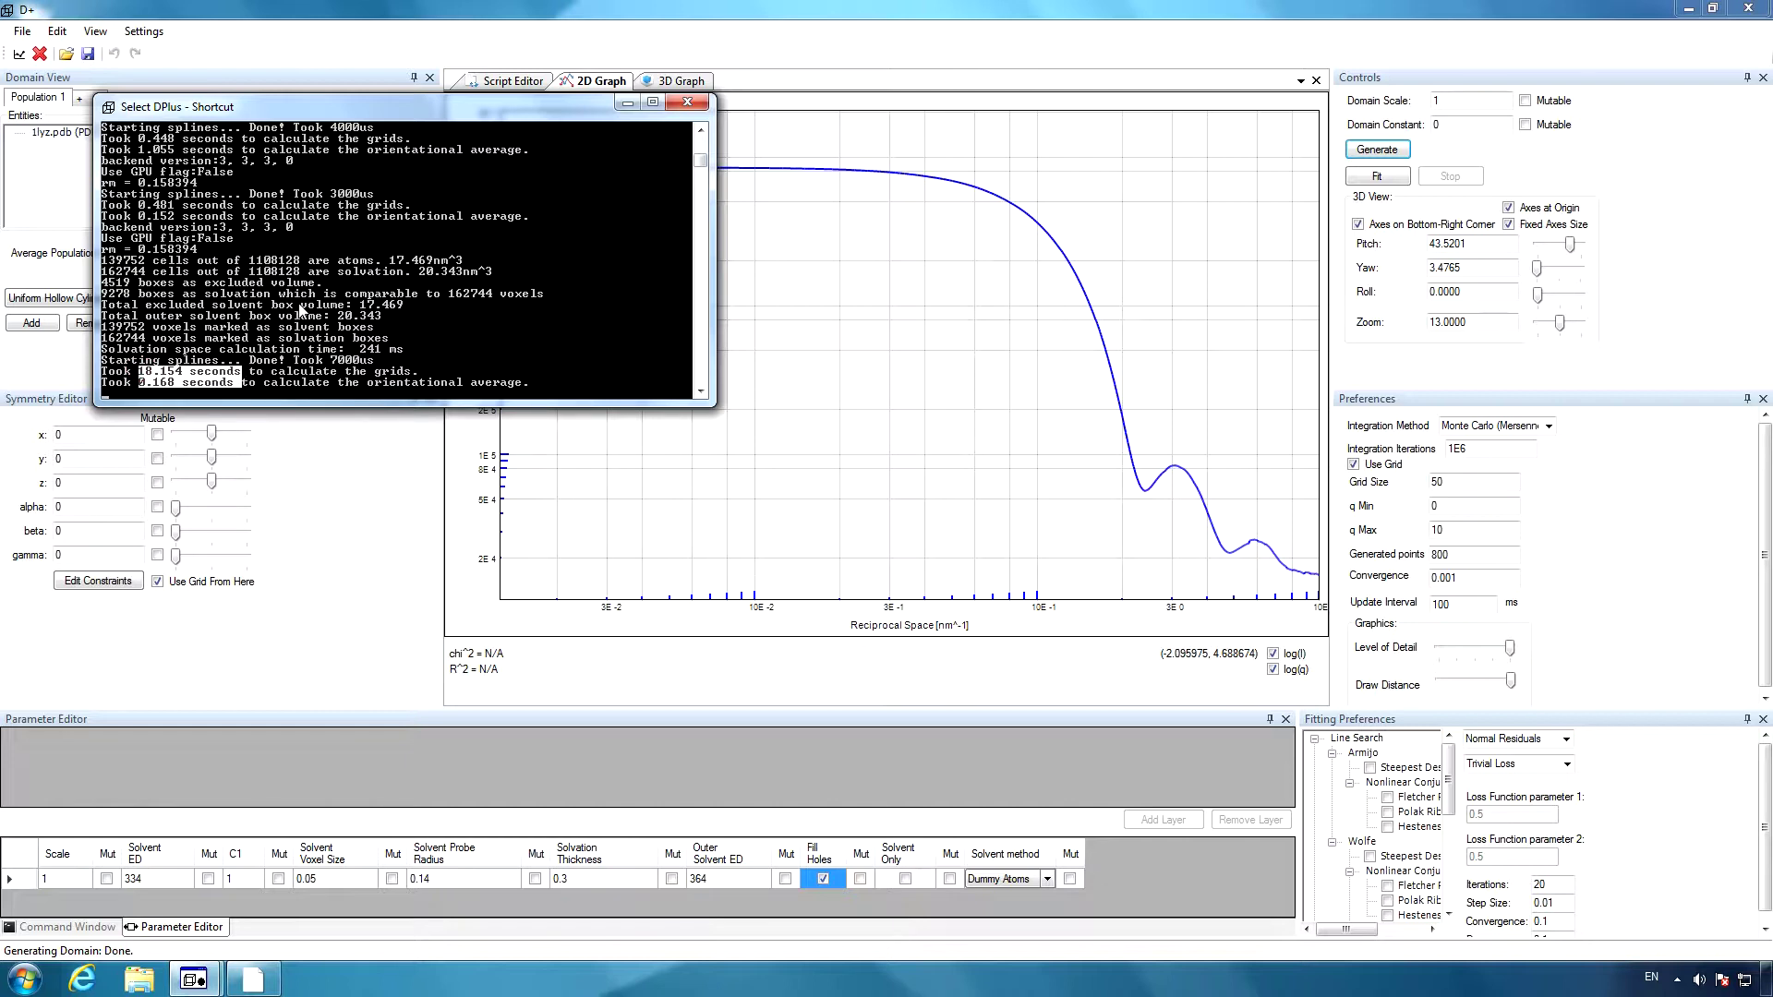
key(Return)
click(702, 103)
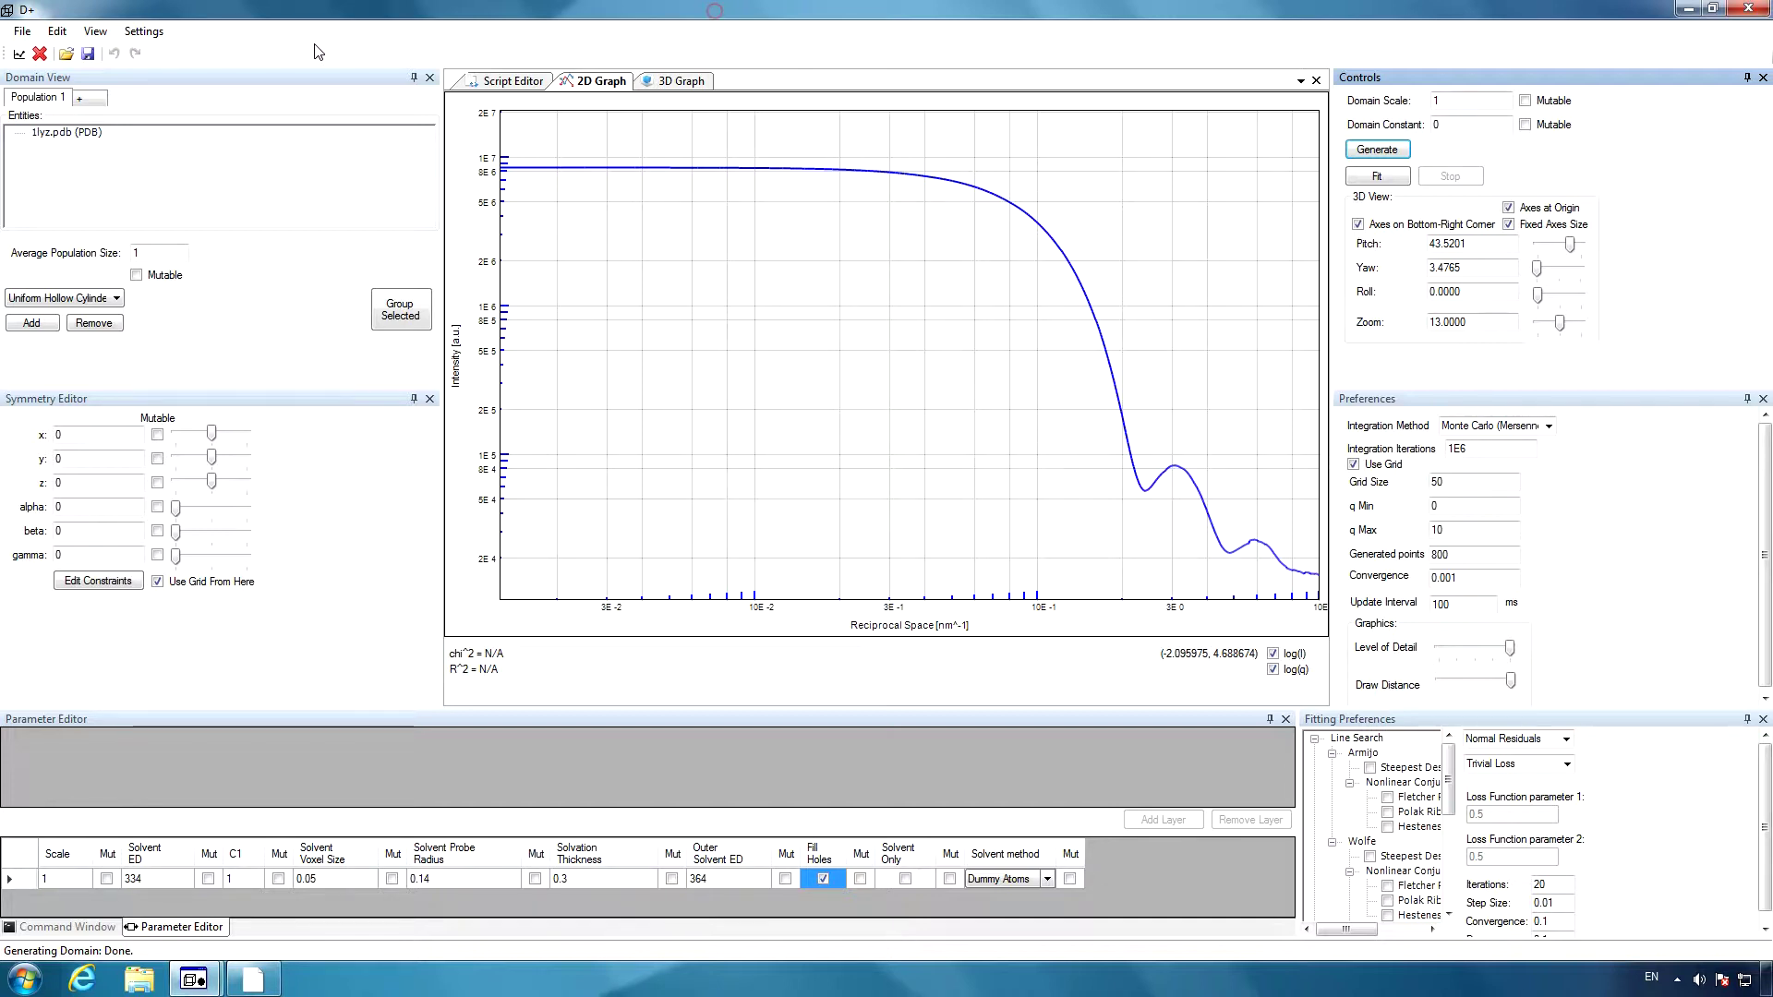
- Load the experimental data file SASDA96.dat into the 2D graph and acknowledge the negative-intensity notice
click(18, 54)
double_click(251, 236)
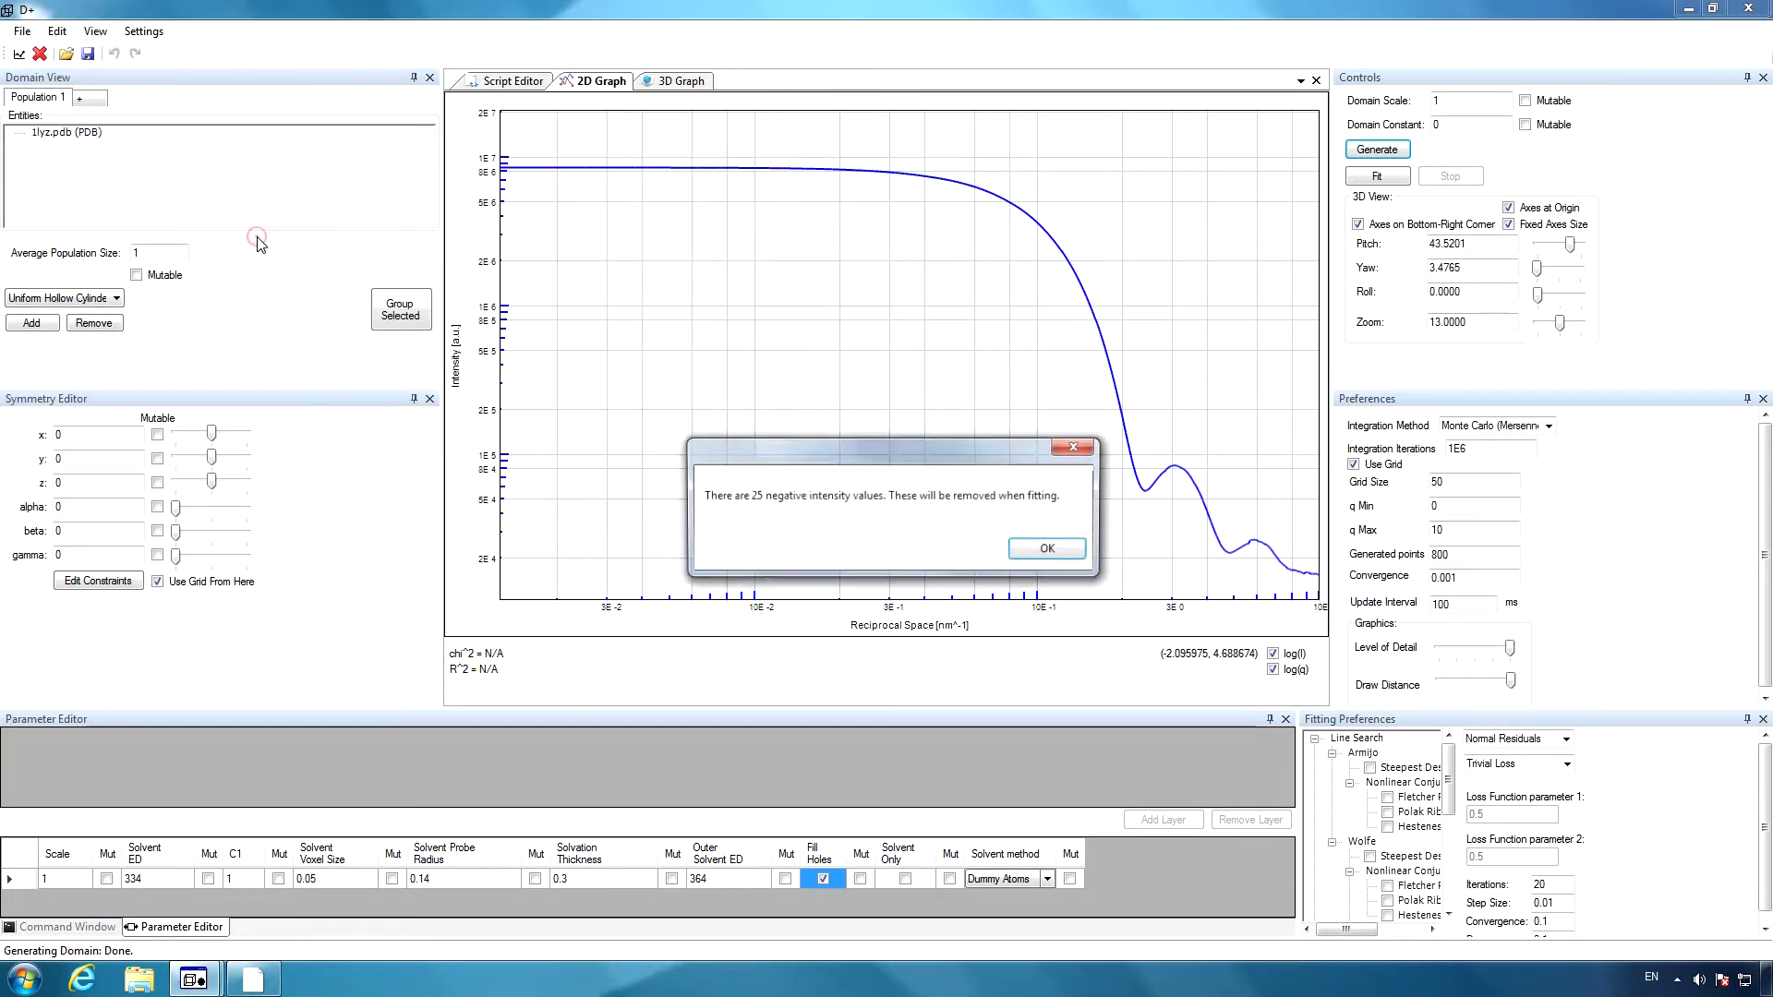
click(1052, 552)
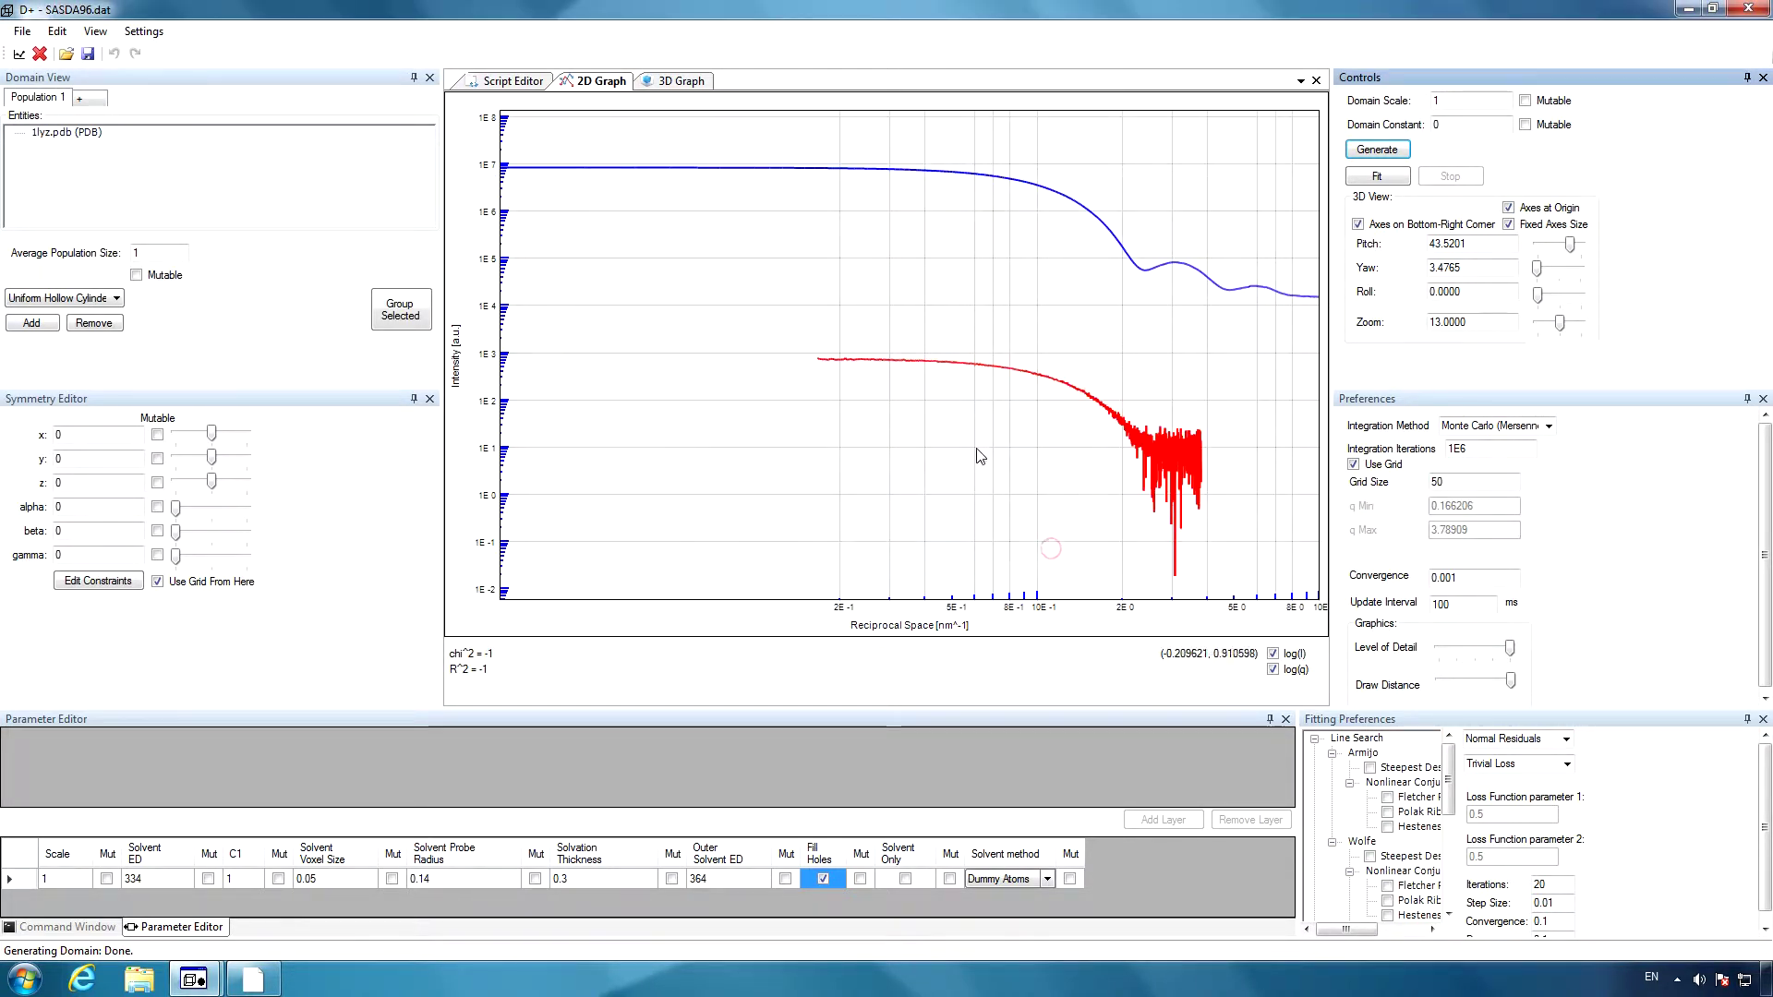
- Make the Domain Scale and Domain Constant mutable and regenerate the model curve
click(731, 878)
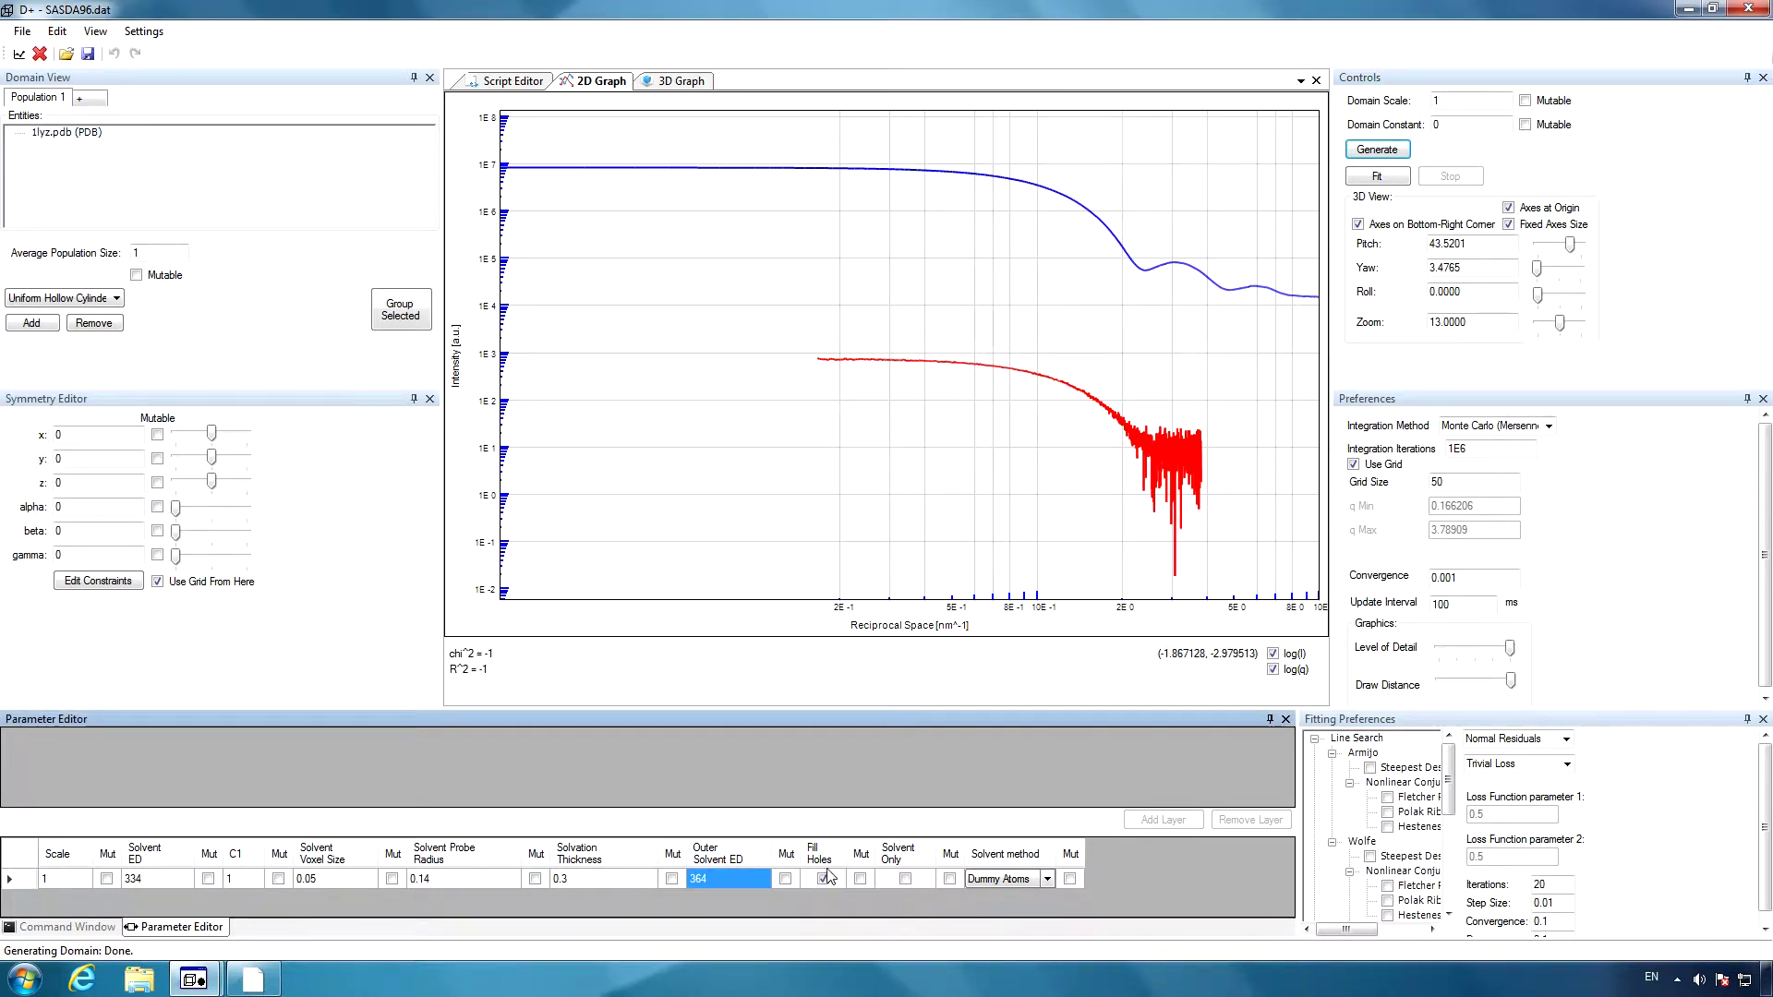
click(1526, 101)
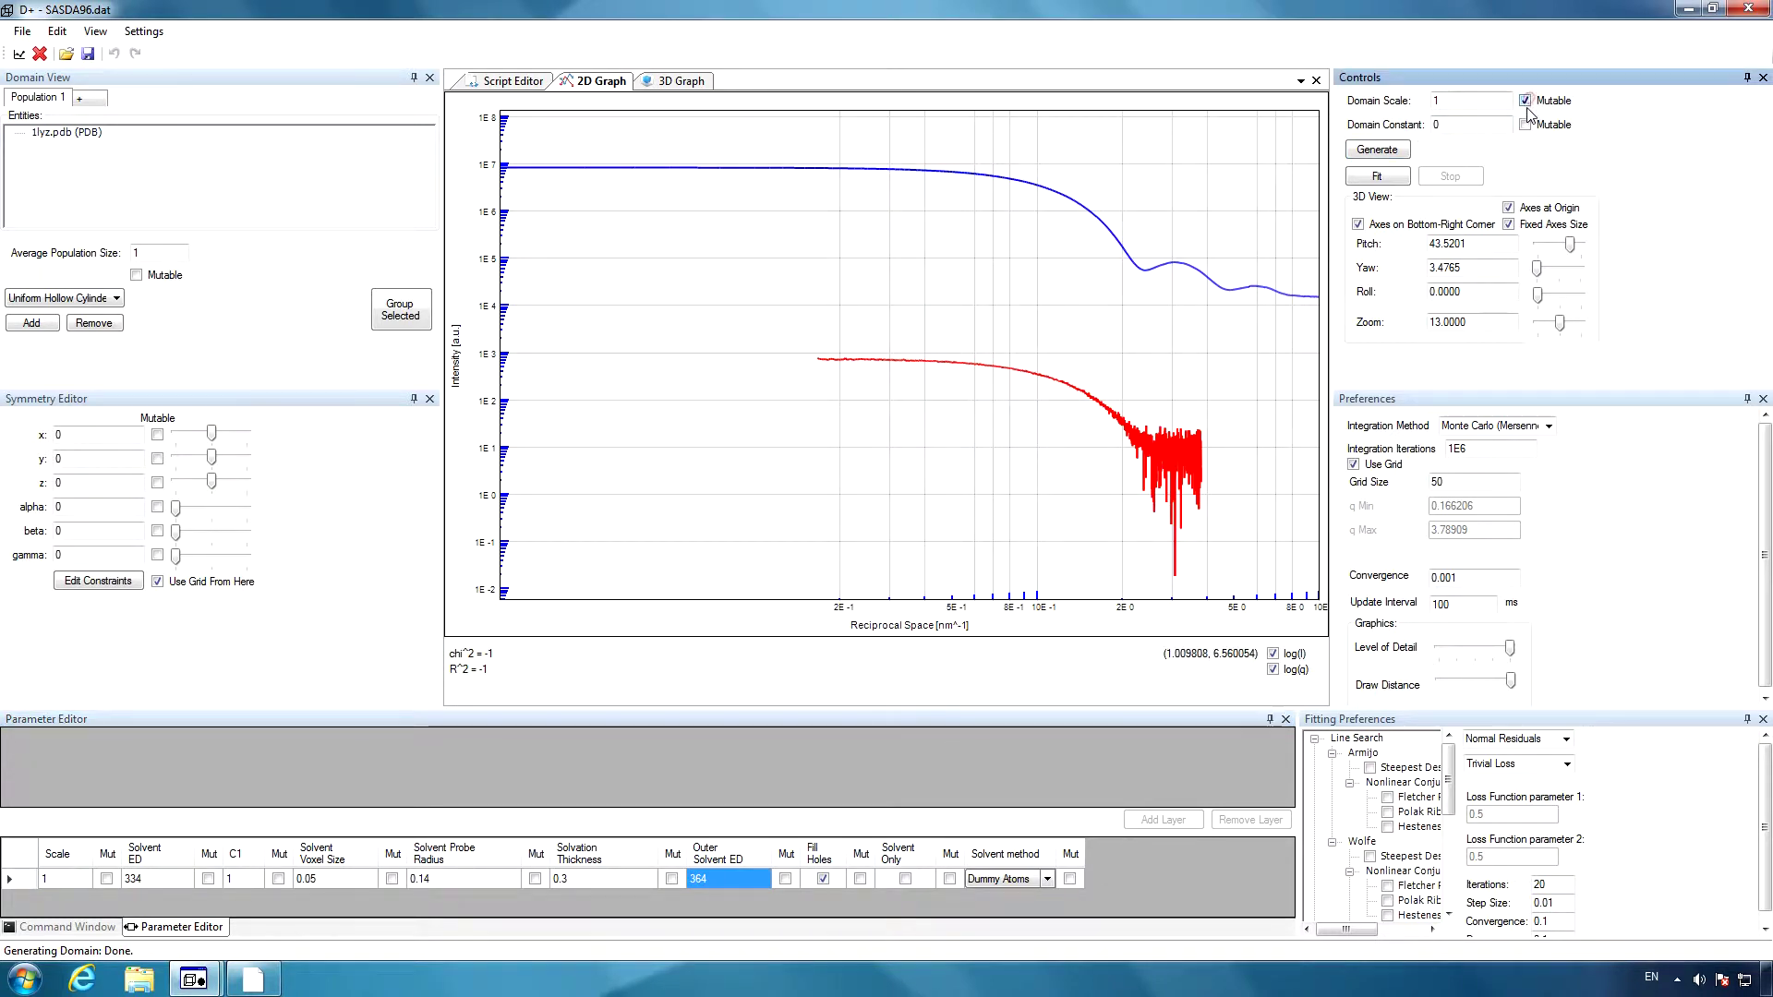
click(1526, 125)
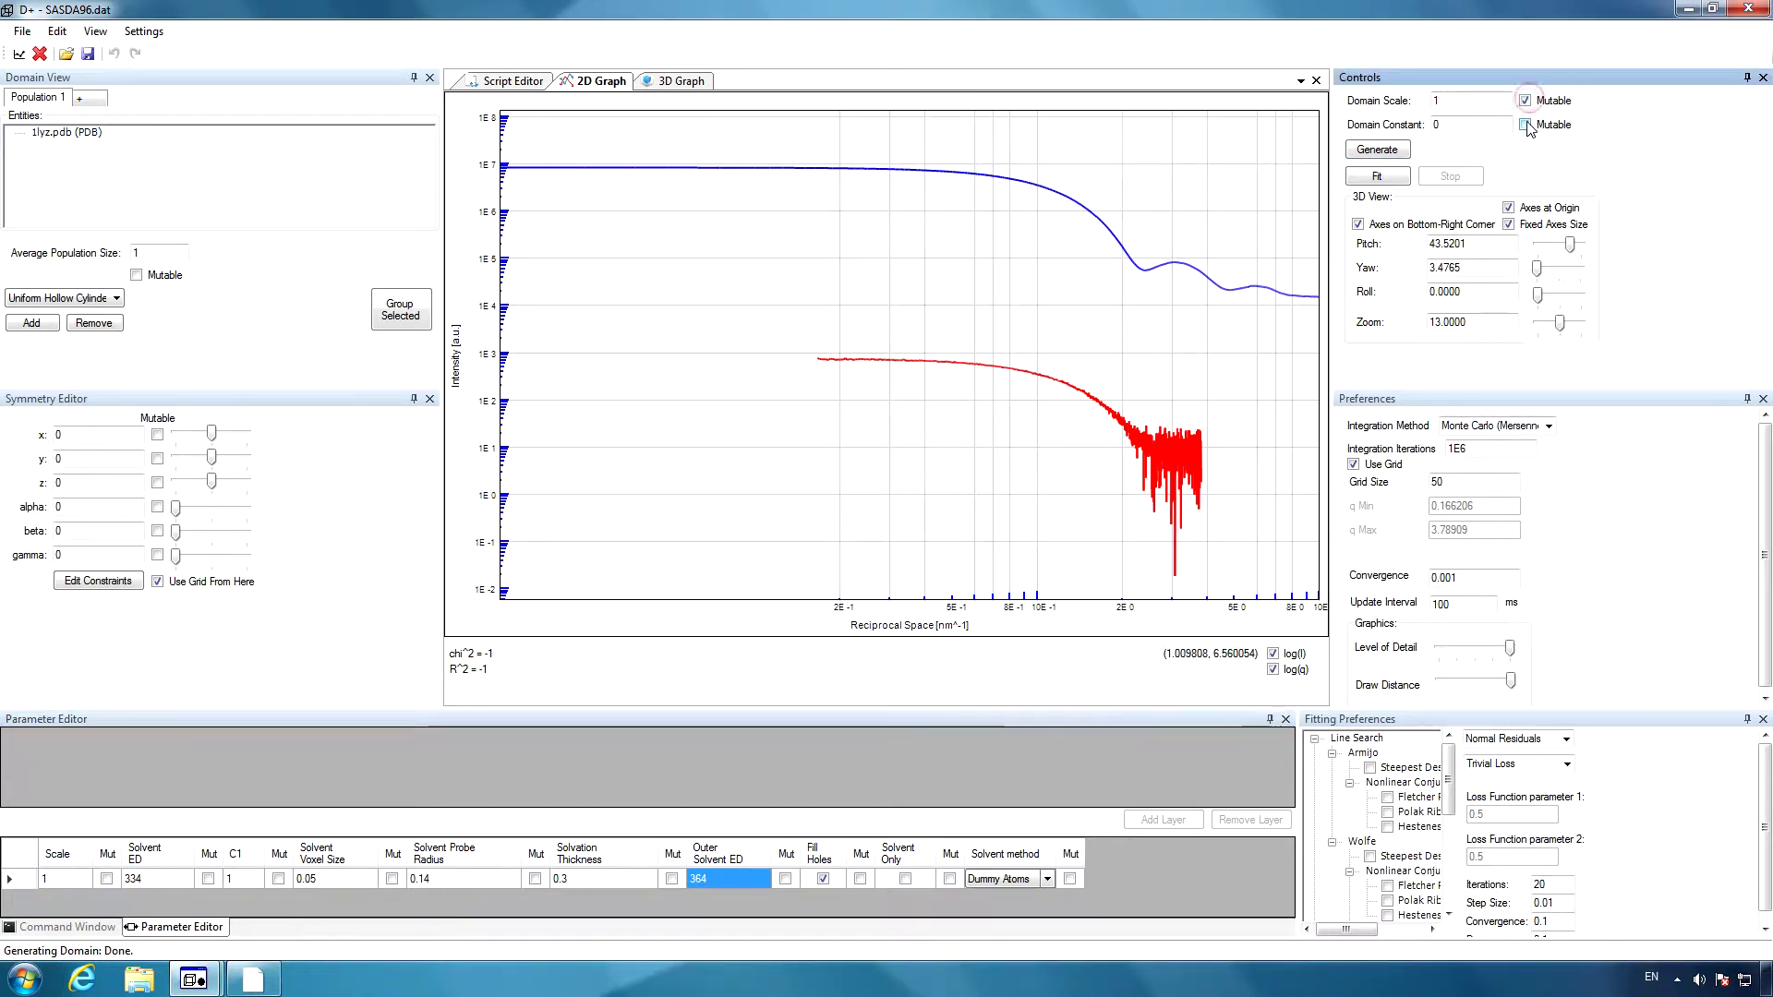
click(1381, 149)
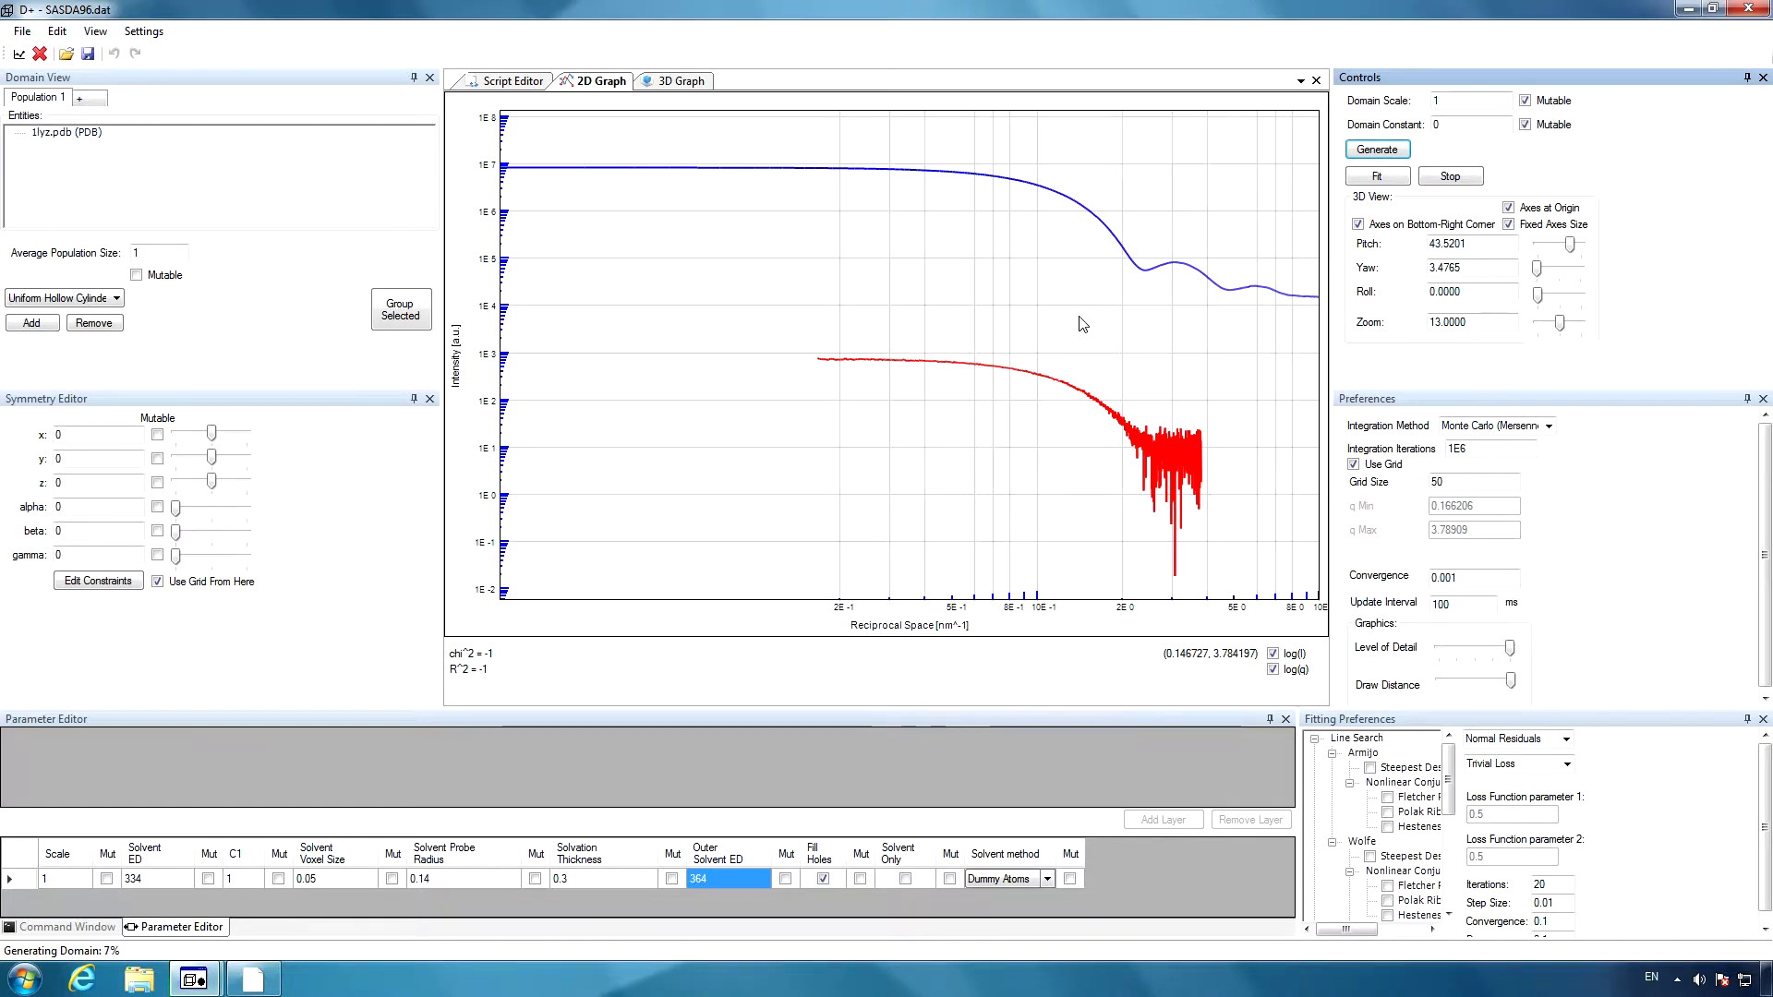
- Configure the fitting preferences with Normal Residuals, Trivial Loss, 6 Iterations and the Levenberg-Marquardt method
click(1567, 738)
click(1567, 738)
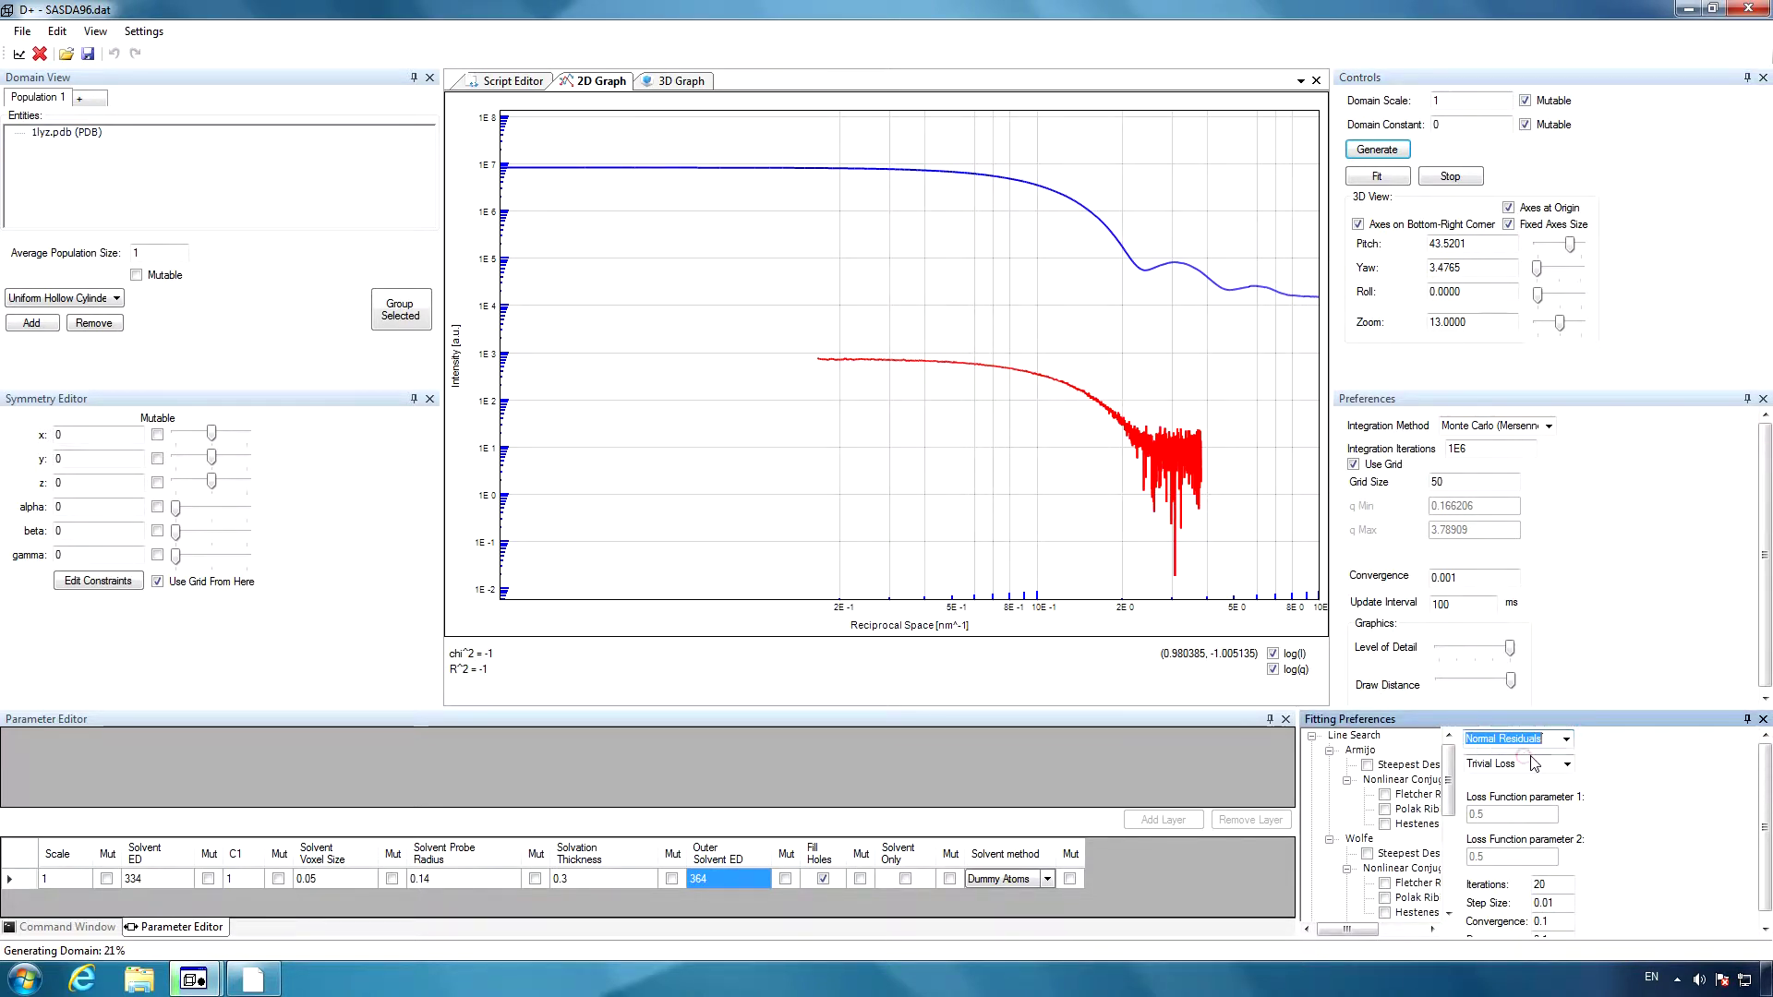
click(1568, 764)
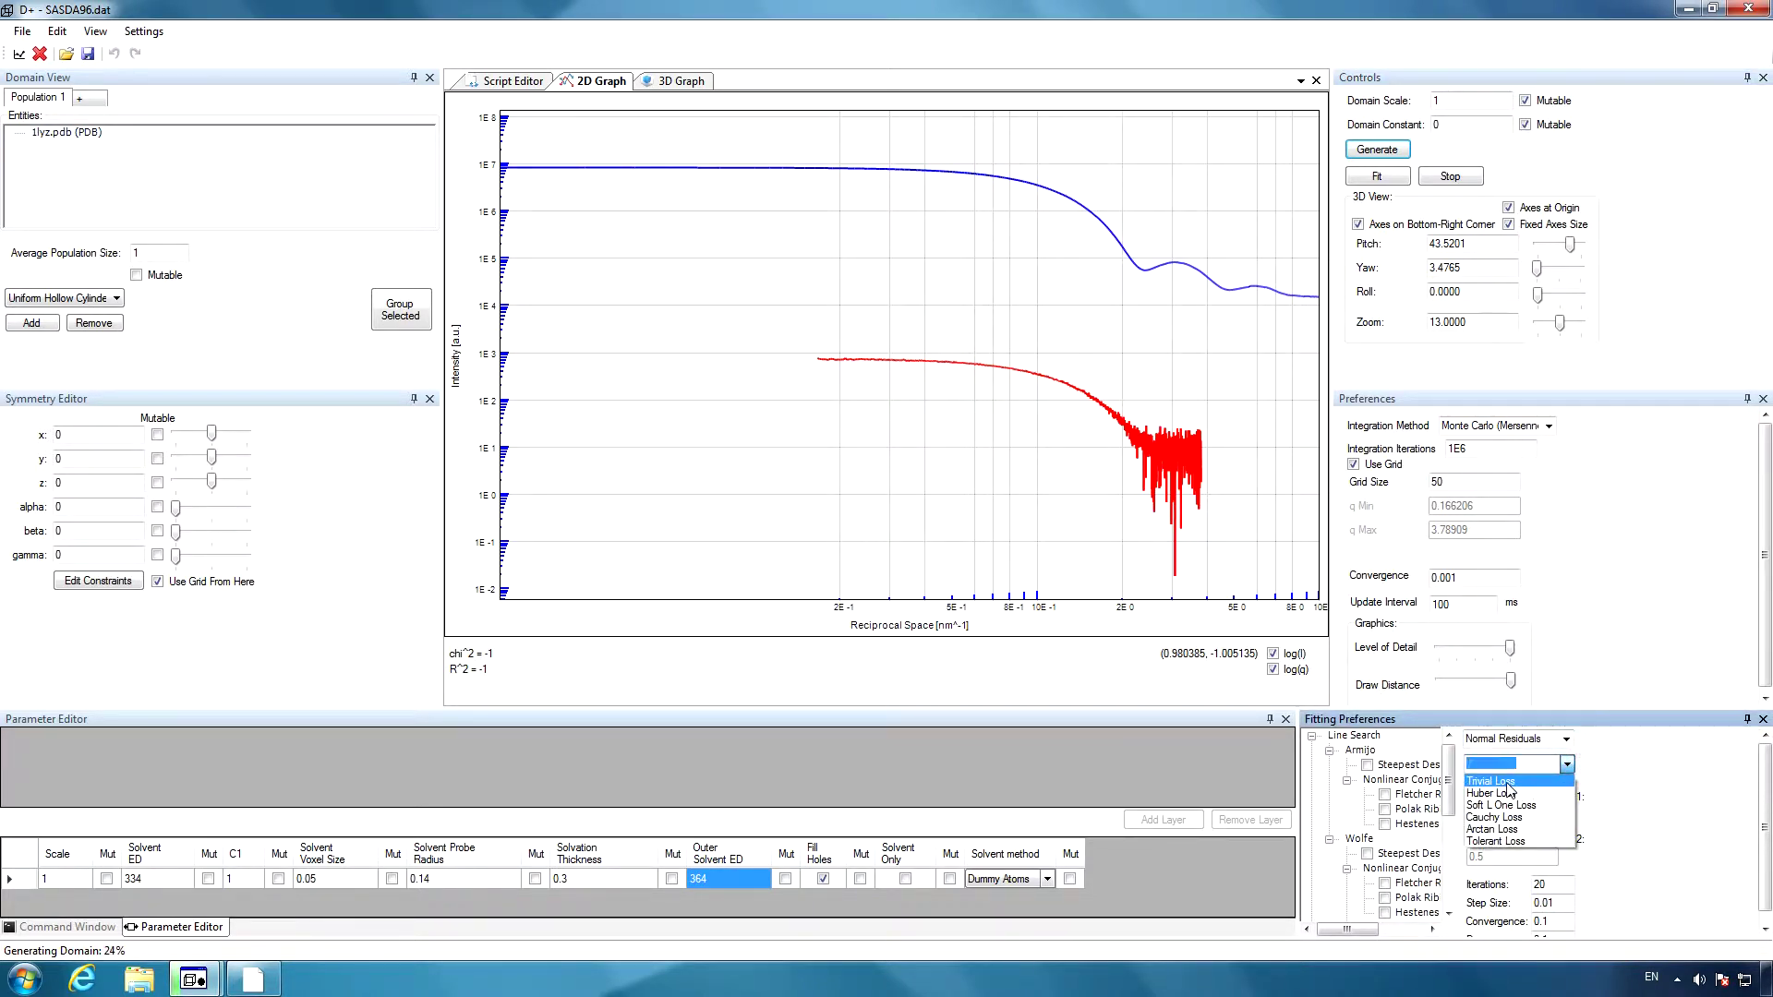
click(1567, 774)
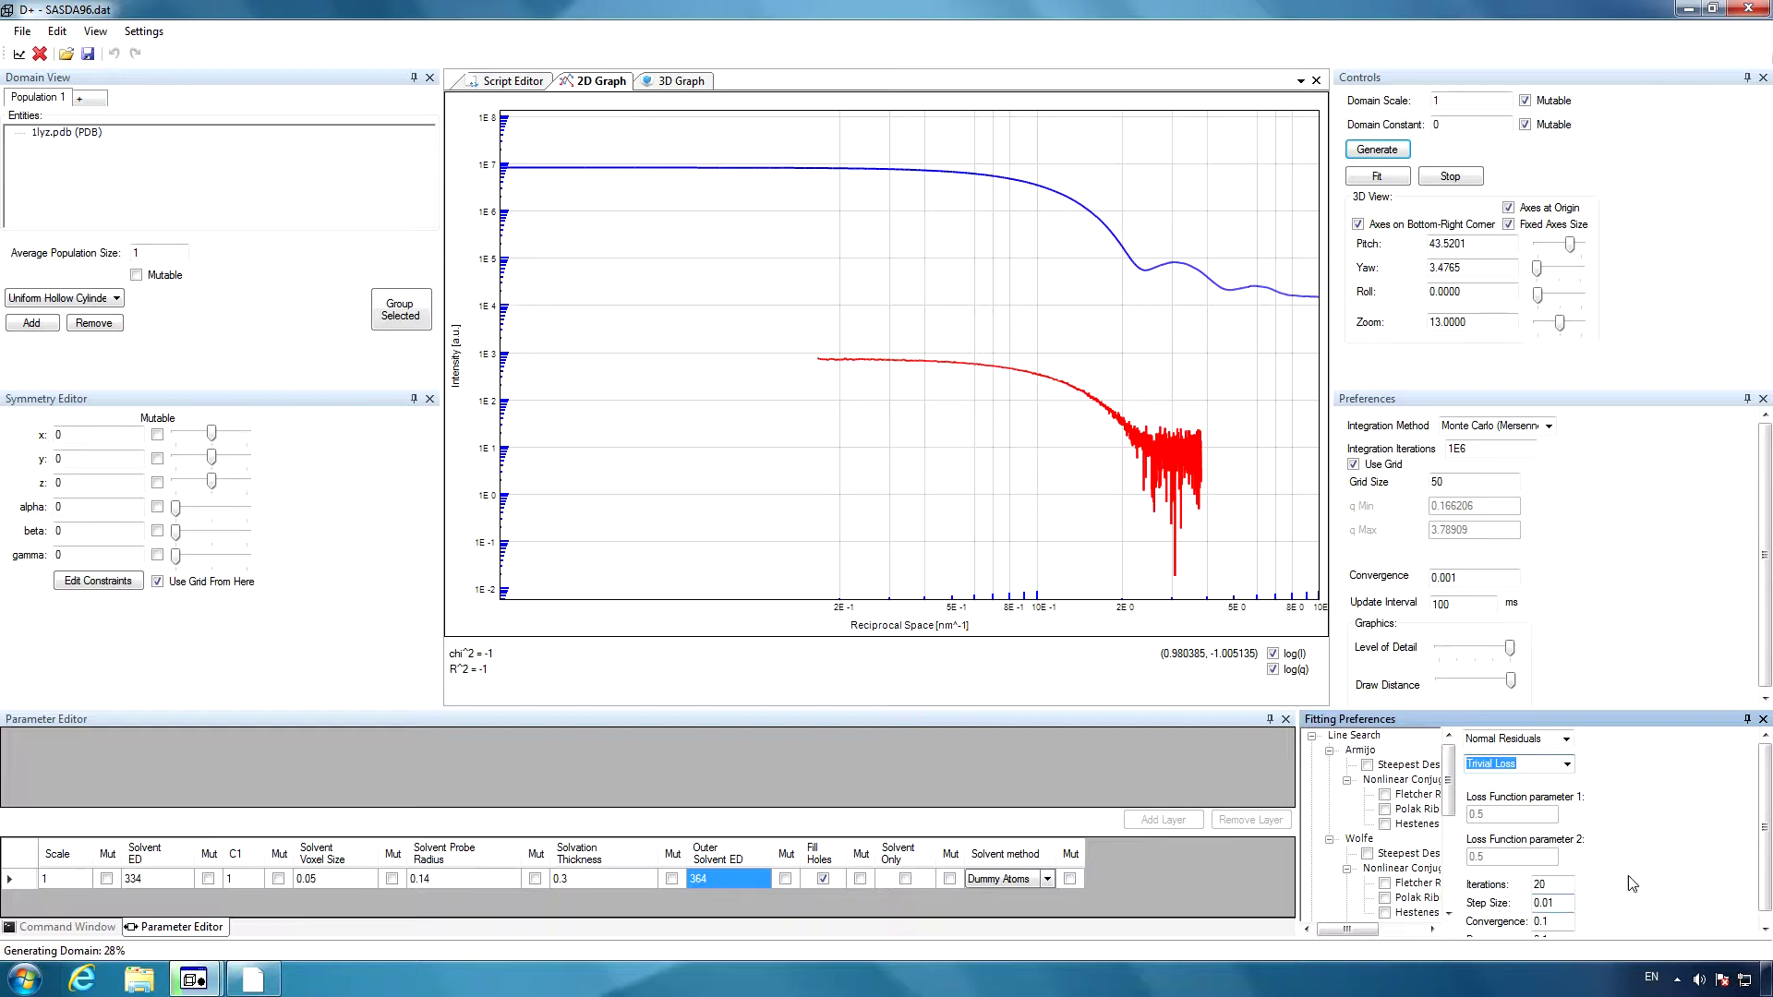
scroll(1764, 813, down, 1)
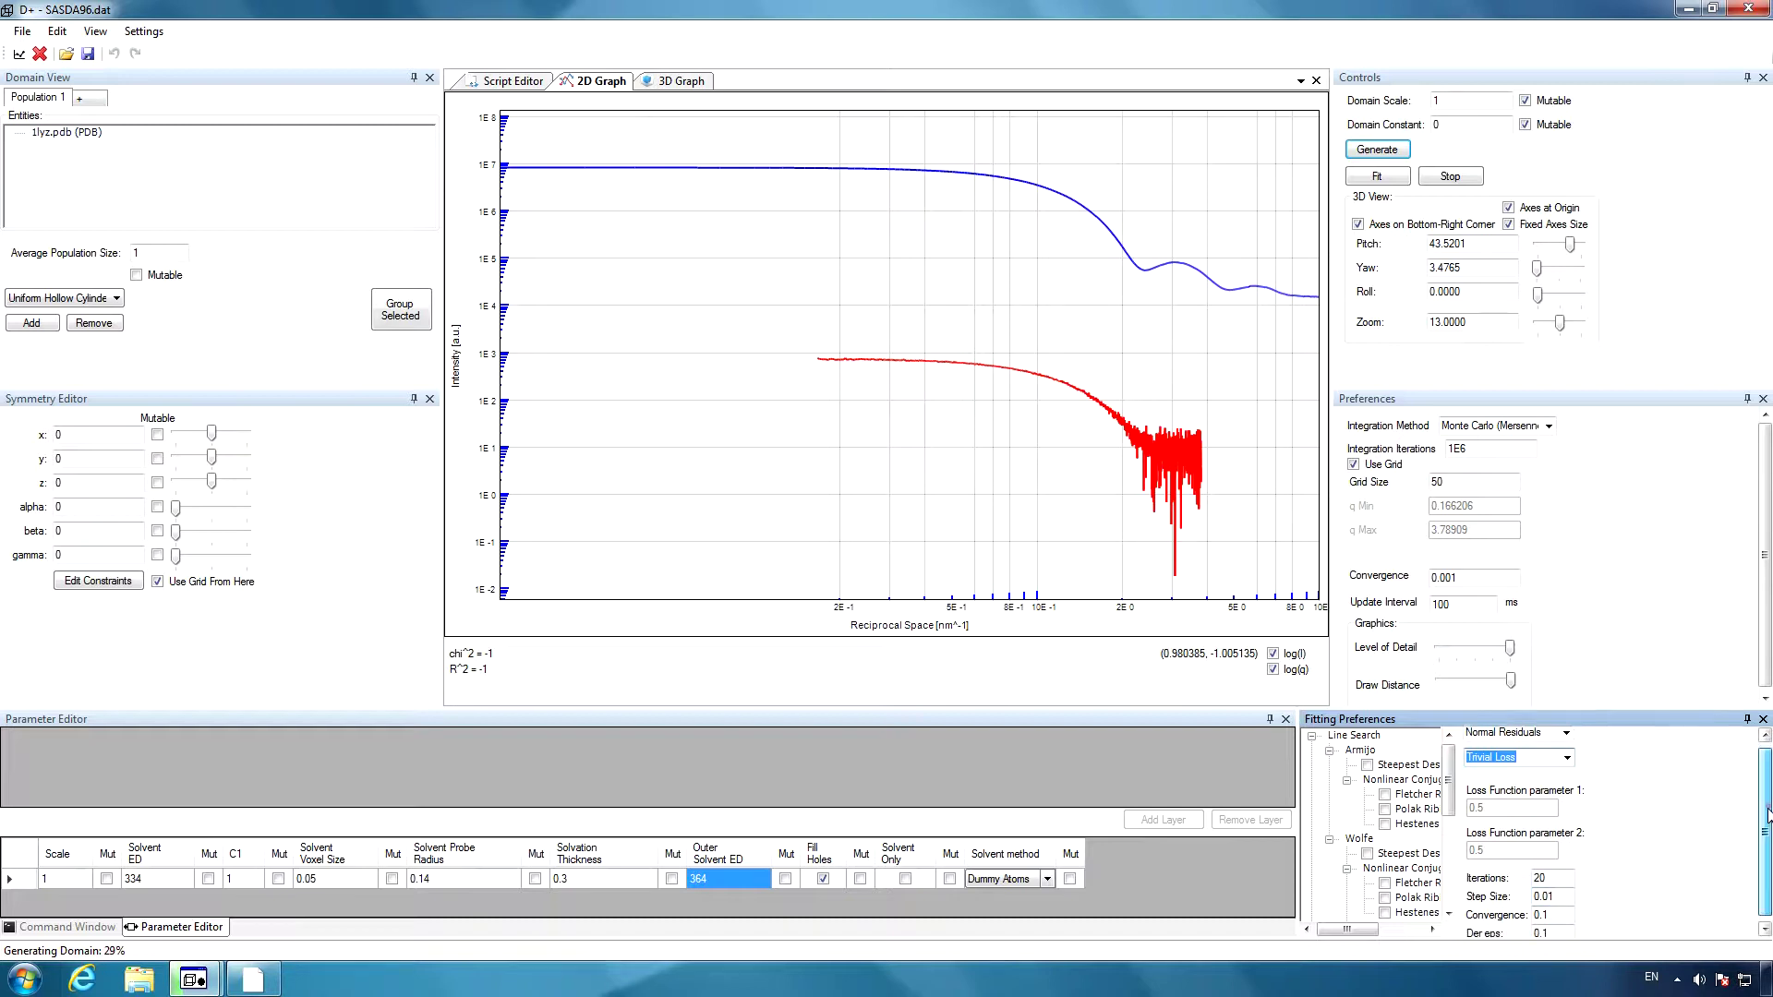
double_click(1549, 872)
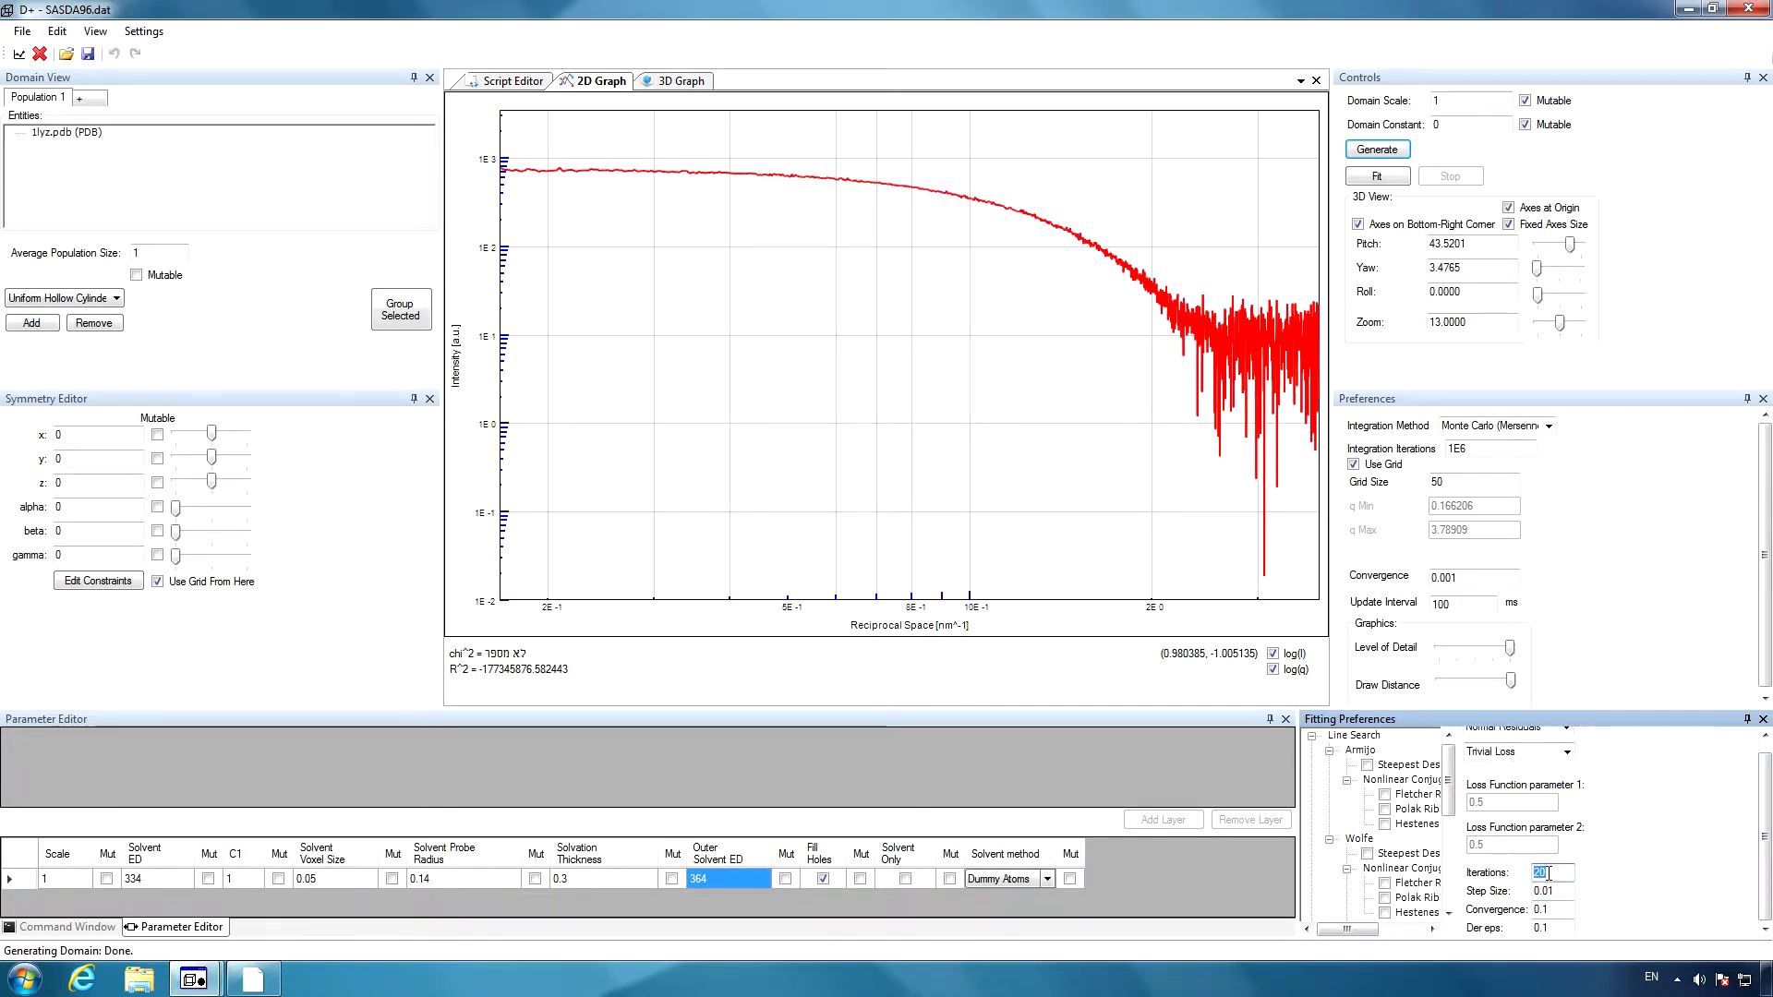
text(6)
scroll(1448, 769, down, 3)
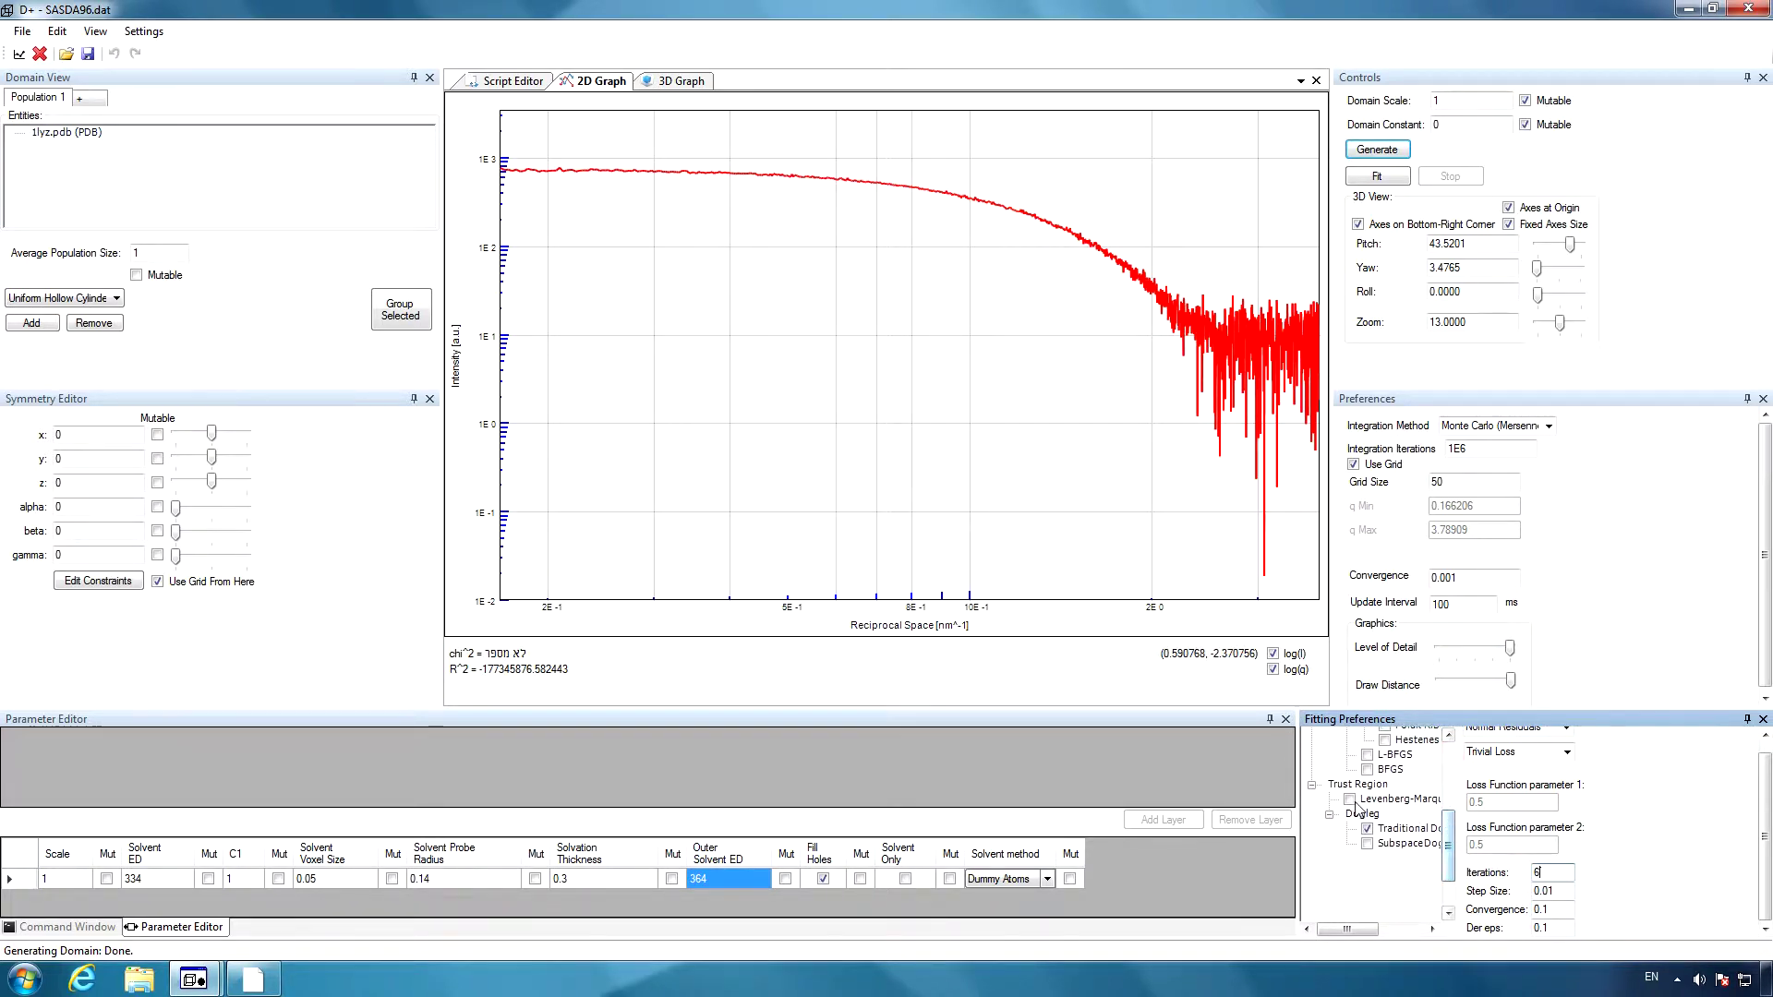
scroll(1351, 809, up, 3)
scroll(1351, 804, down, 5)
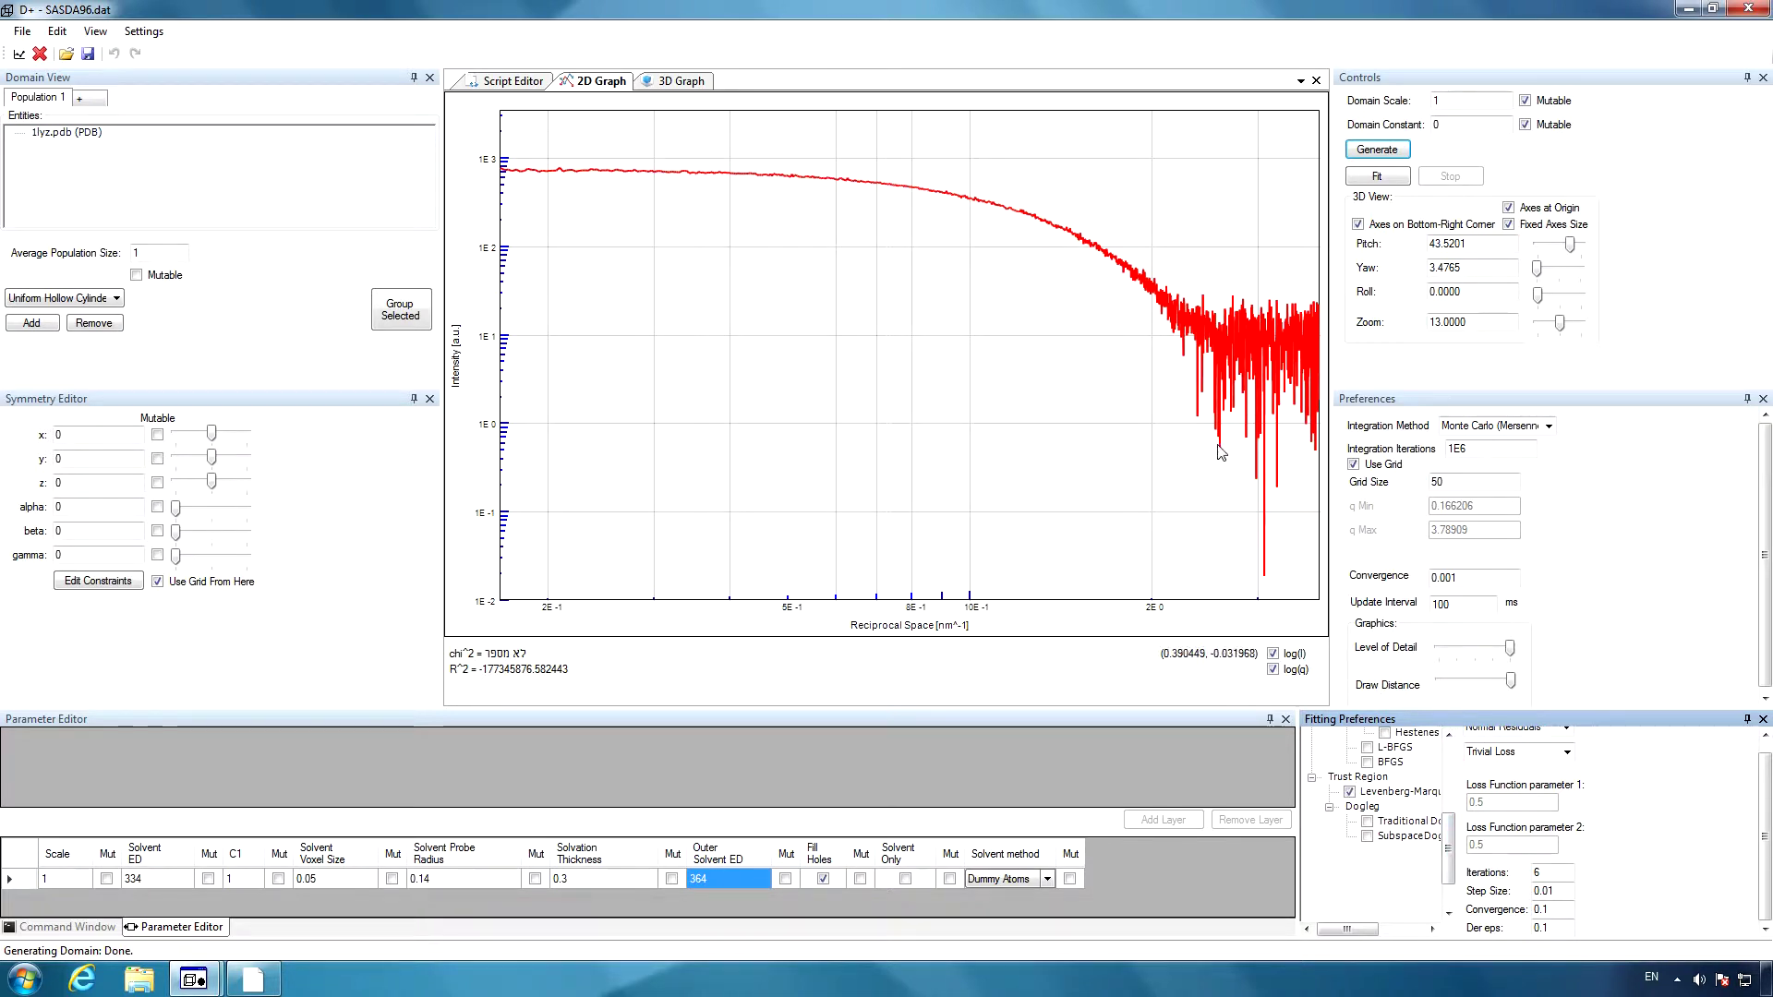
- Fit the model to the SASDA96.dat data and check the fit's convergence report in the console
click(1120, 313)
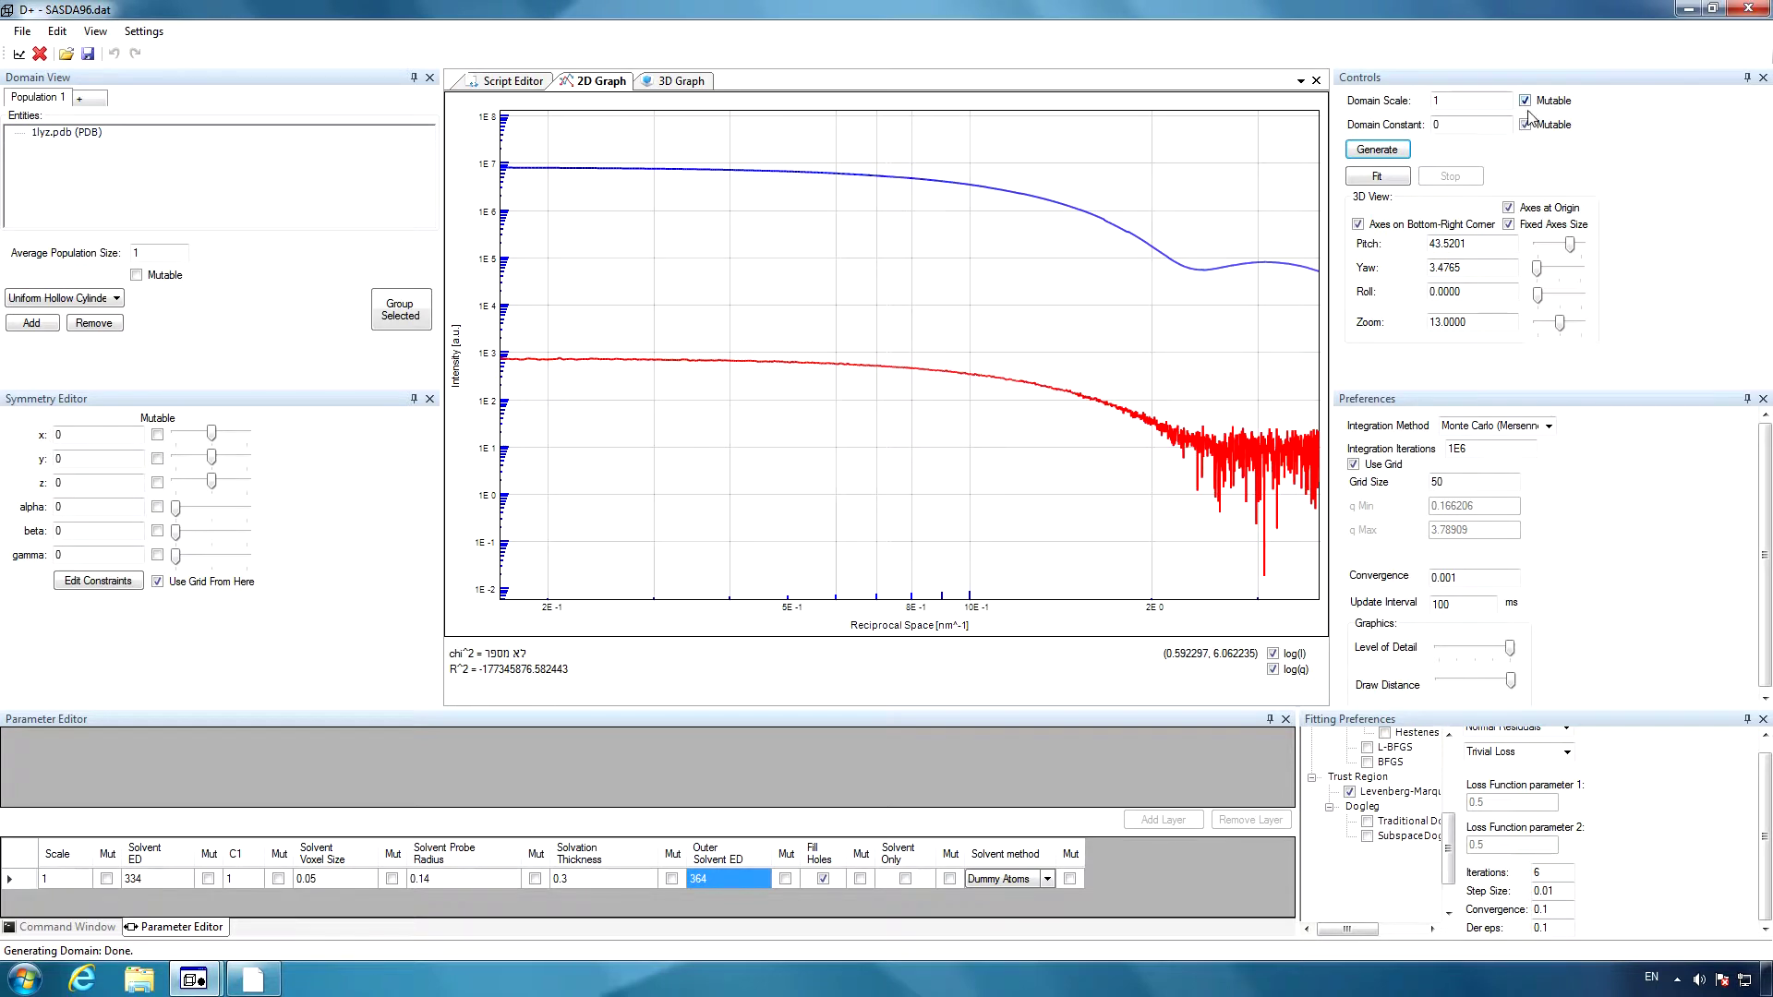
click(1392, 180)
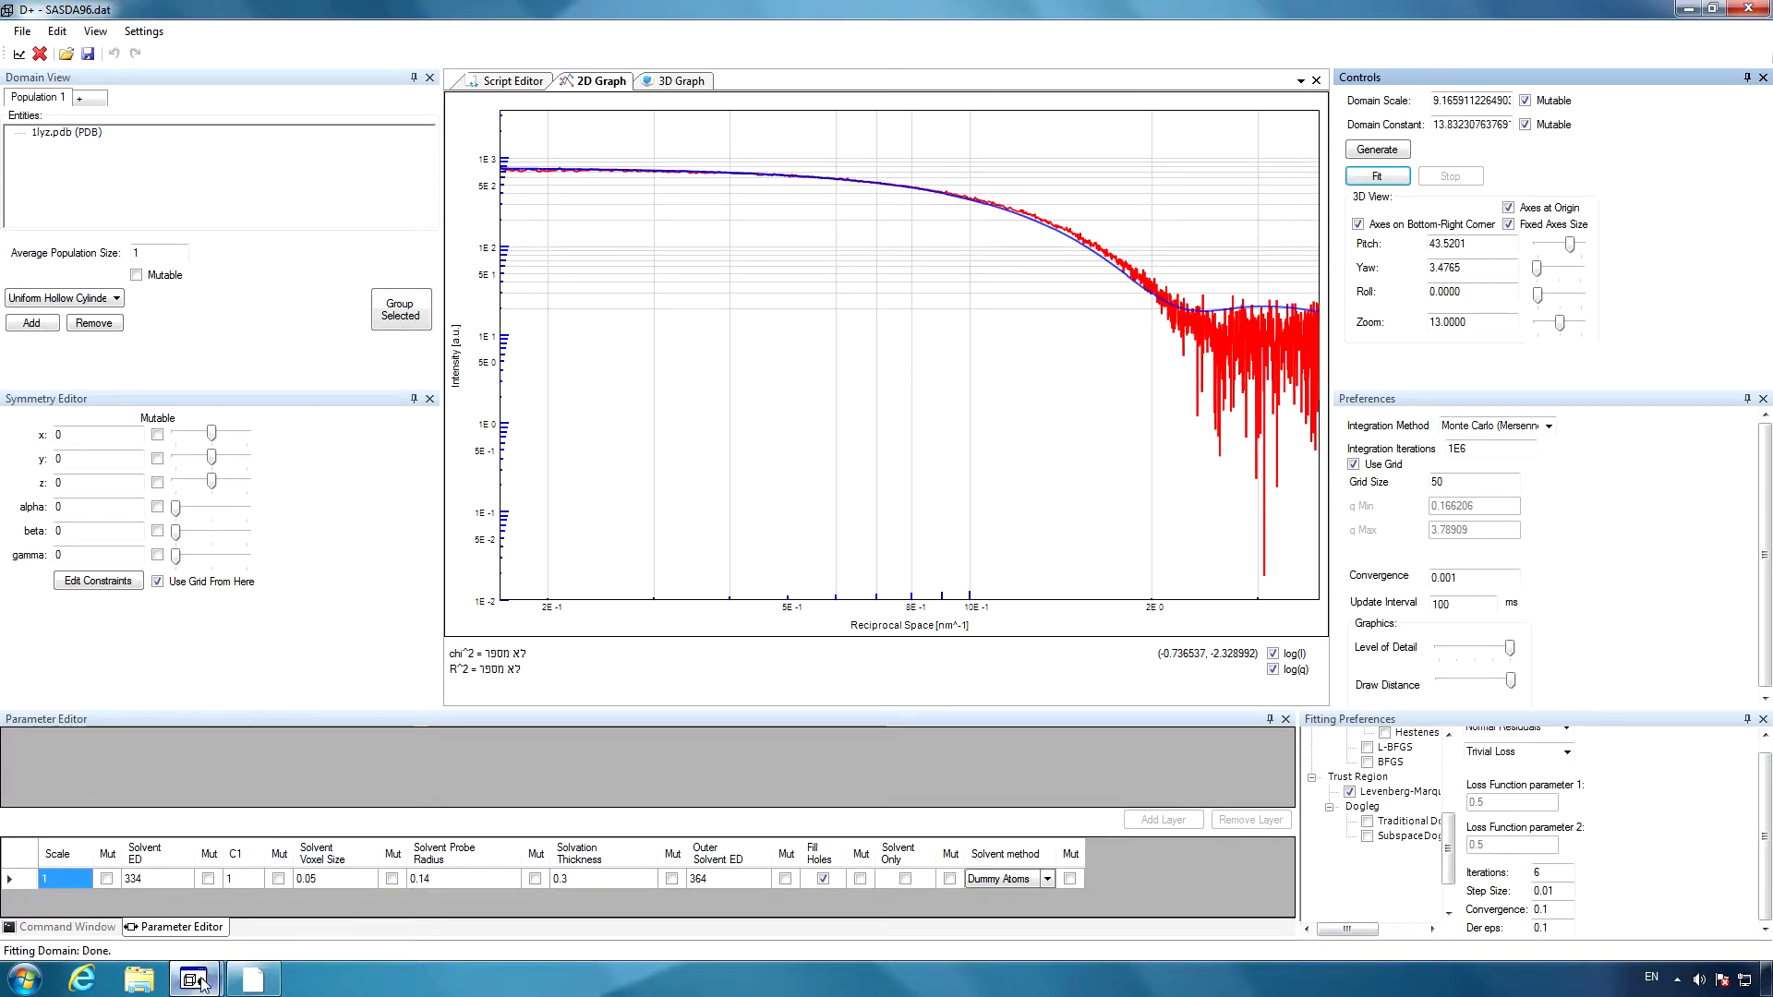
mouse_move(198, 979)
click(158, 907)
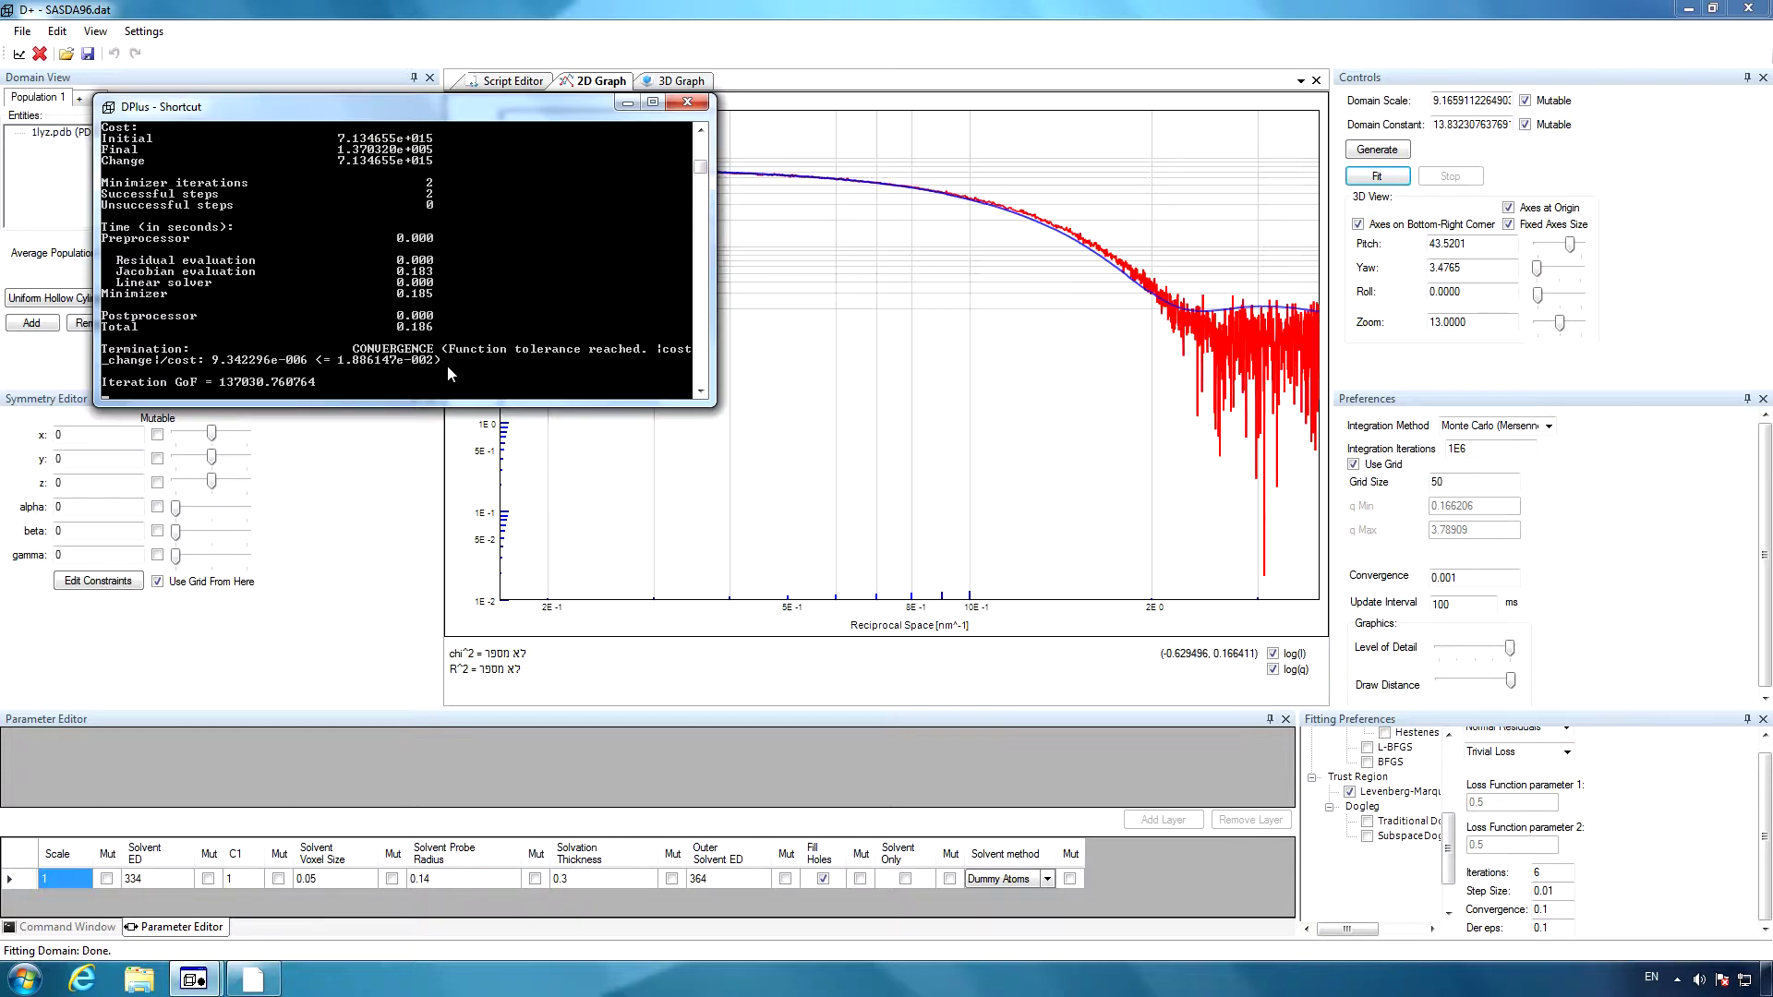
click(857, 13)
- Close D+ and the Suggest Parameters window, and restart D+ for a fresh session
click(1748, 8)
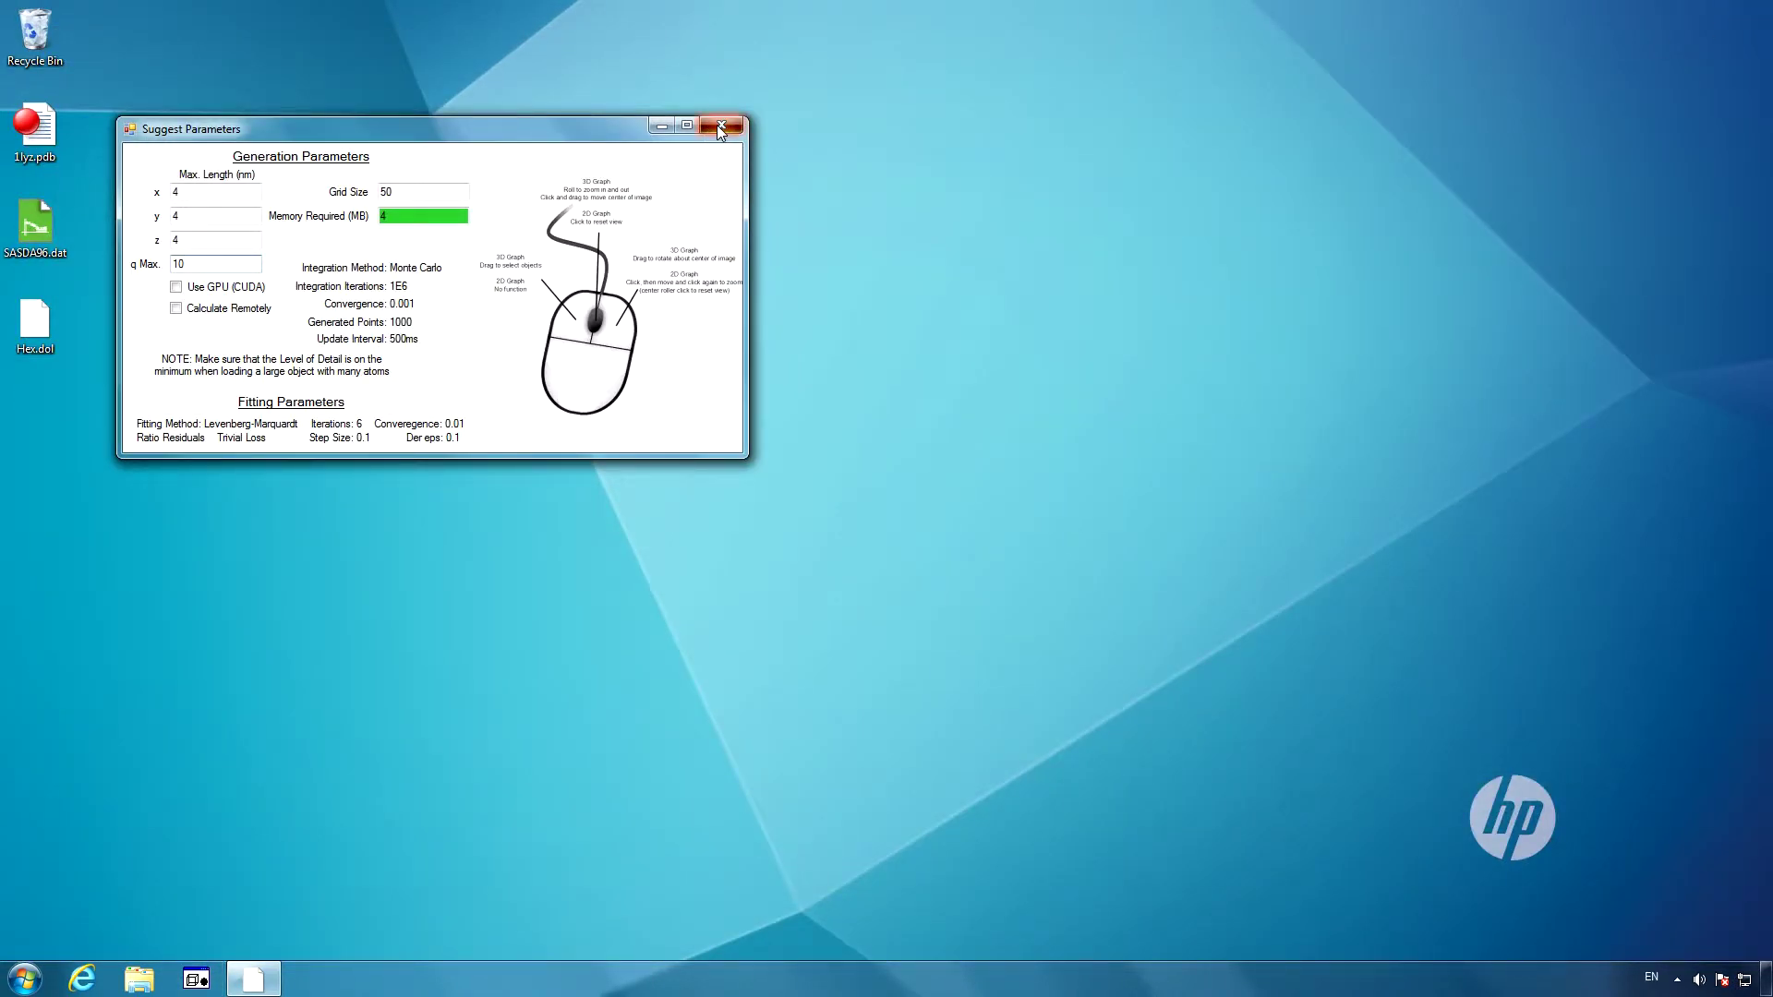
click(719, 125)
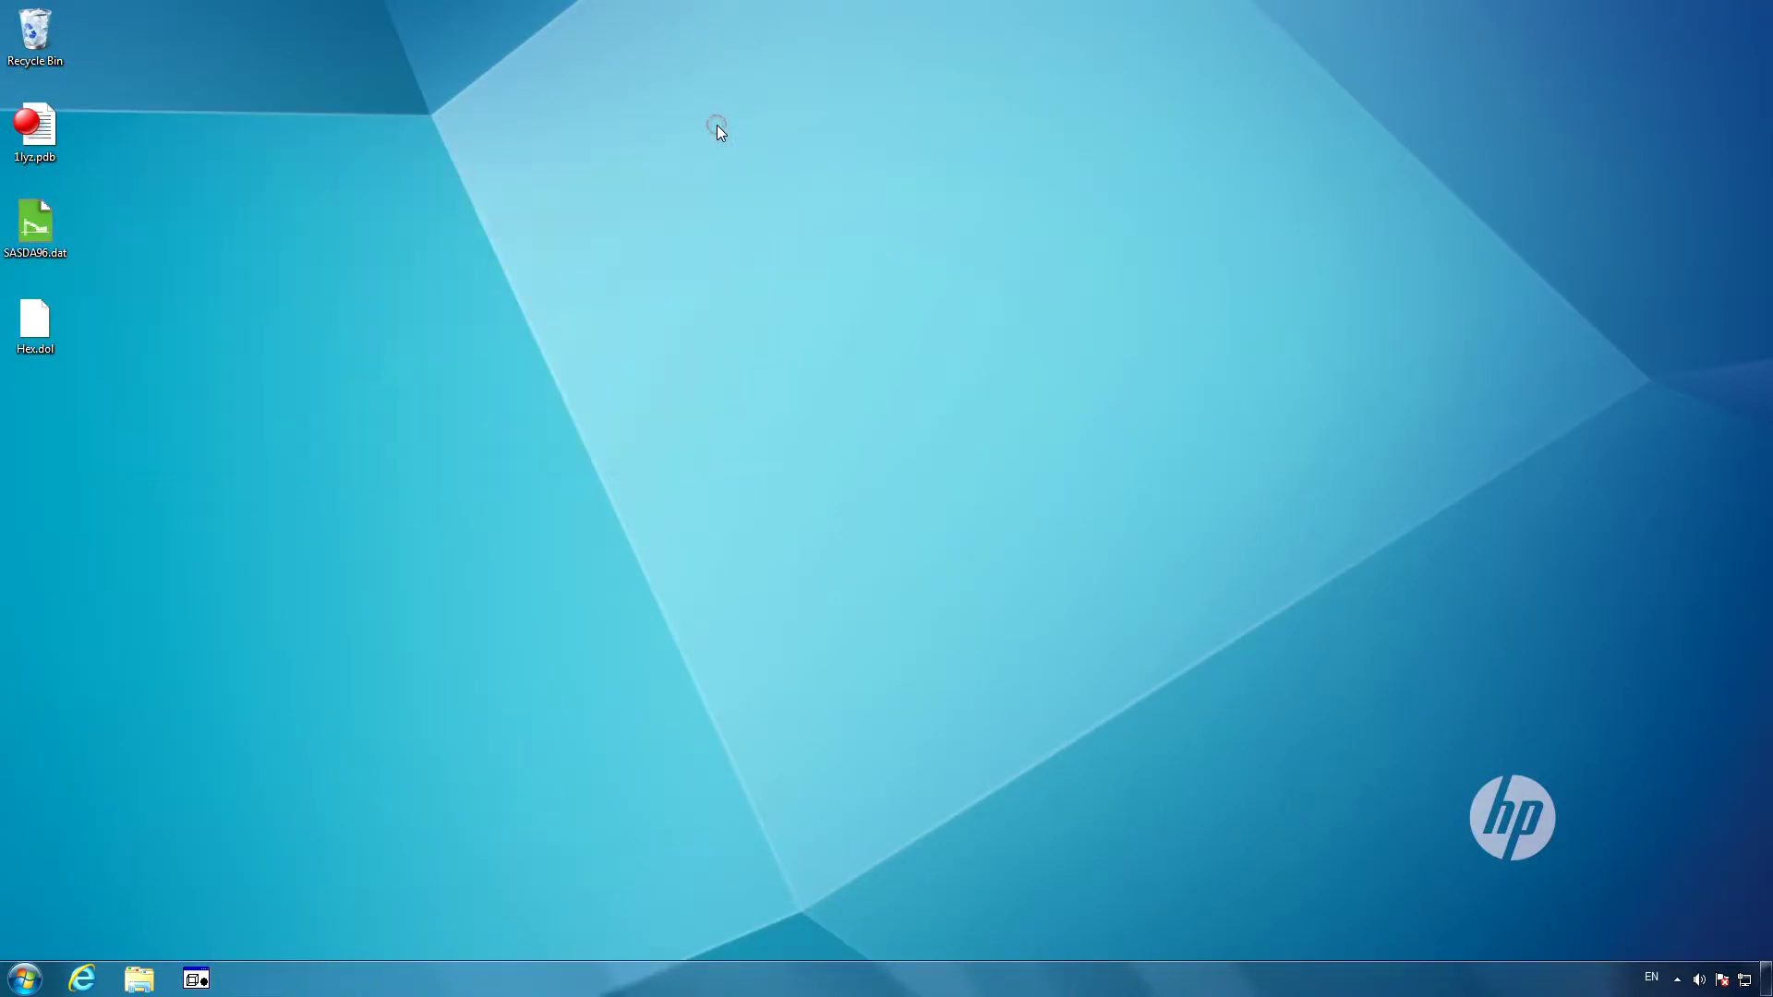
click(201, 979)
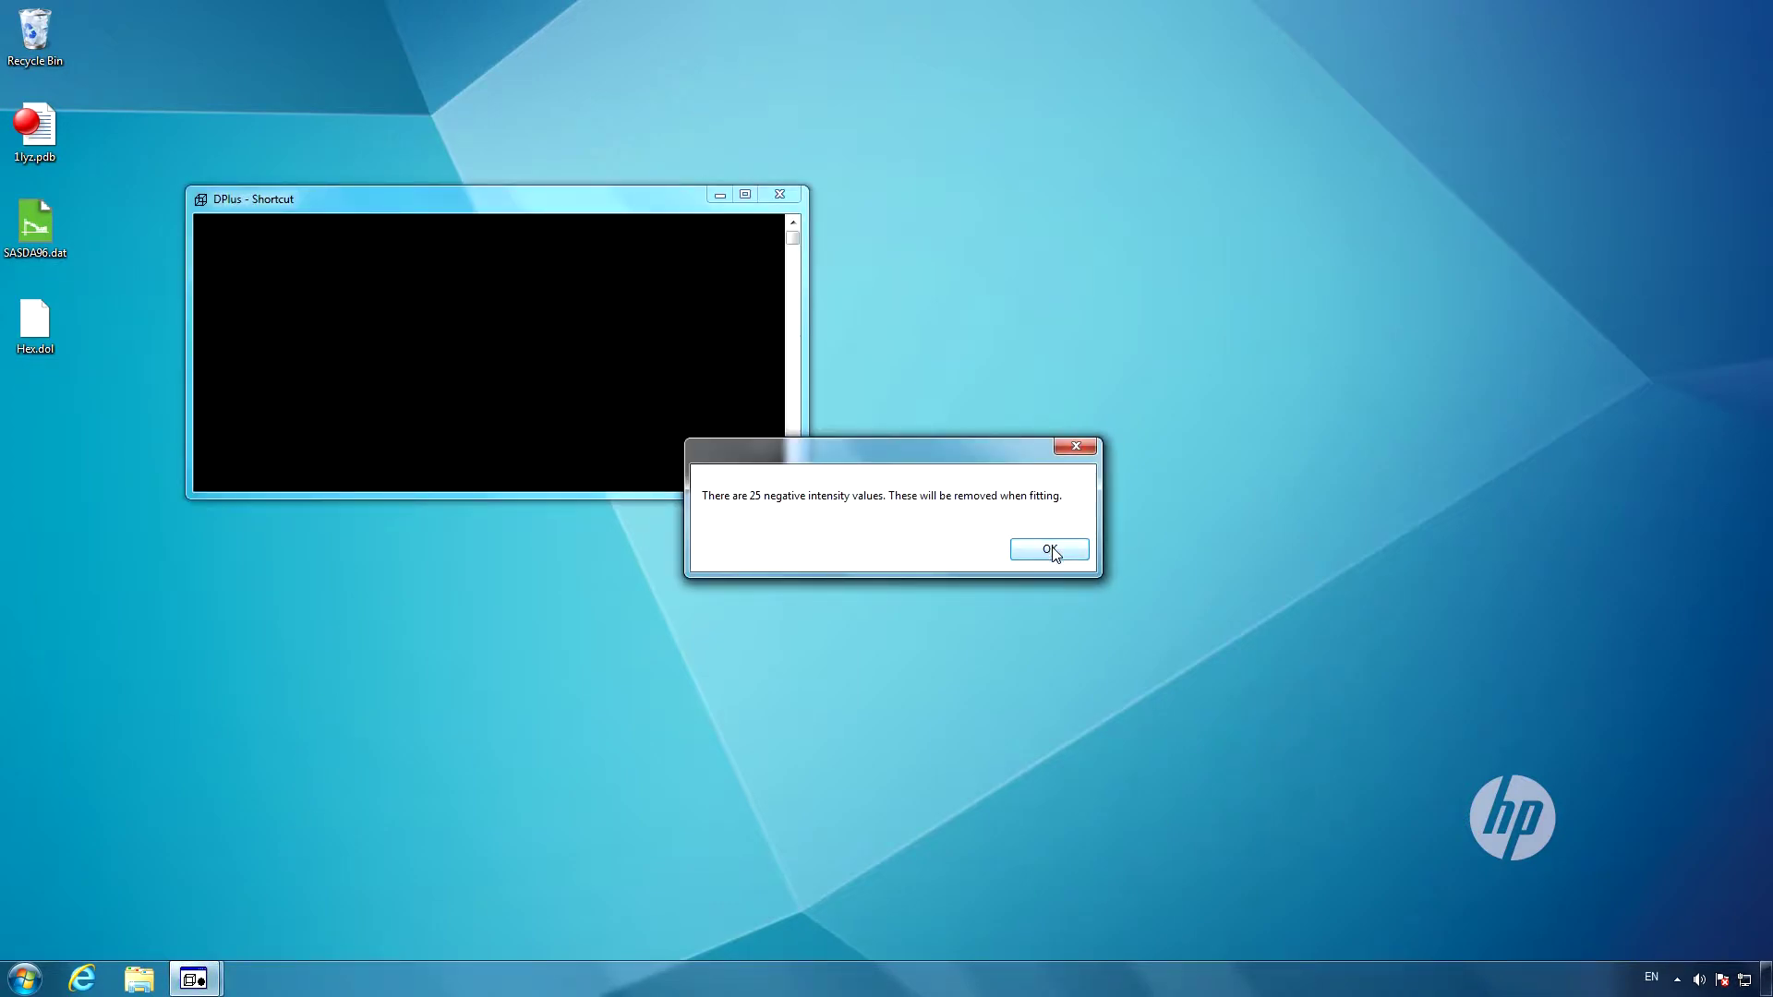
click(1051, 551)
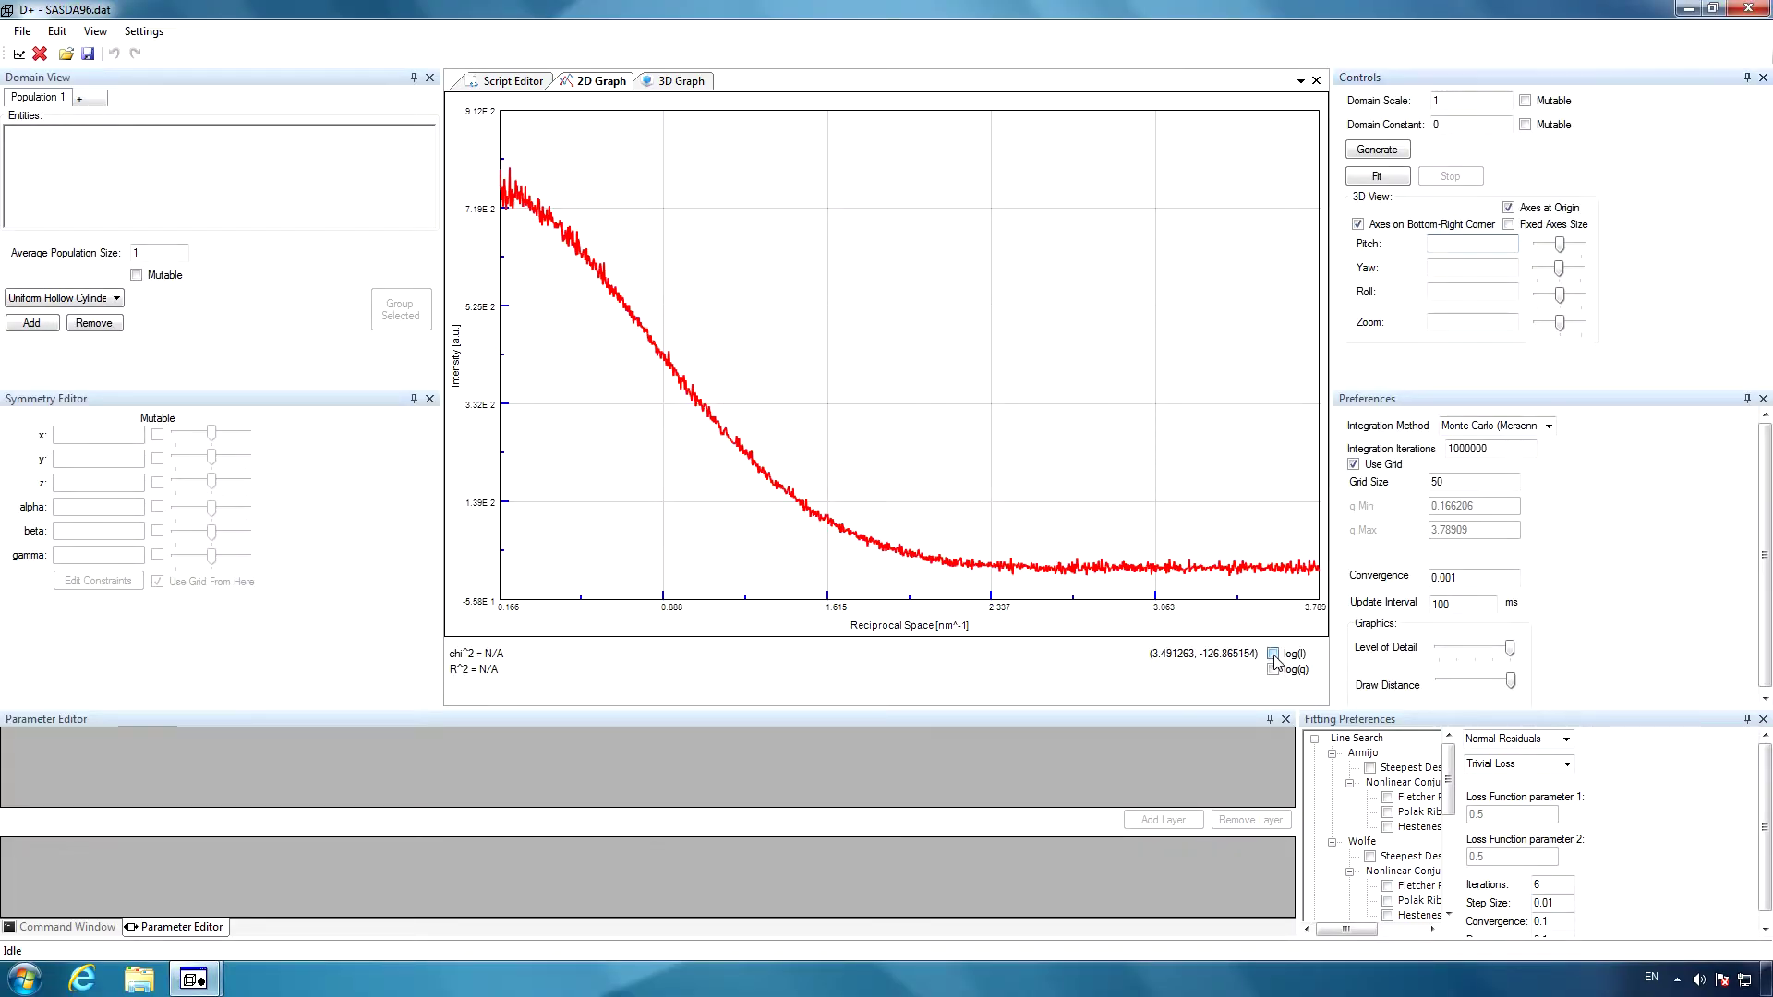
- Switch both graph axes to logarithmic scale and add the 1lyz.pdb file twice as a PDB entity with Center PDB enabled
click(1273, 654)
click(1272, 670)
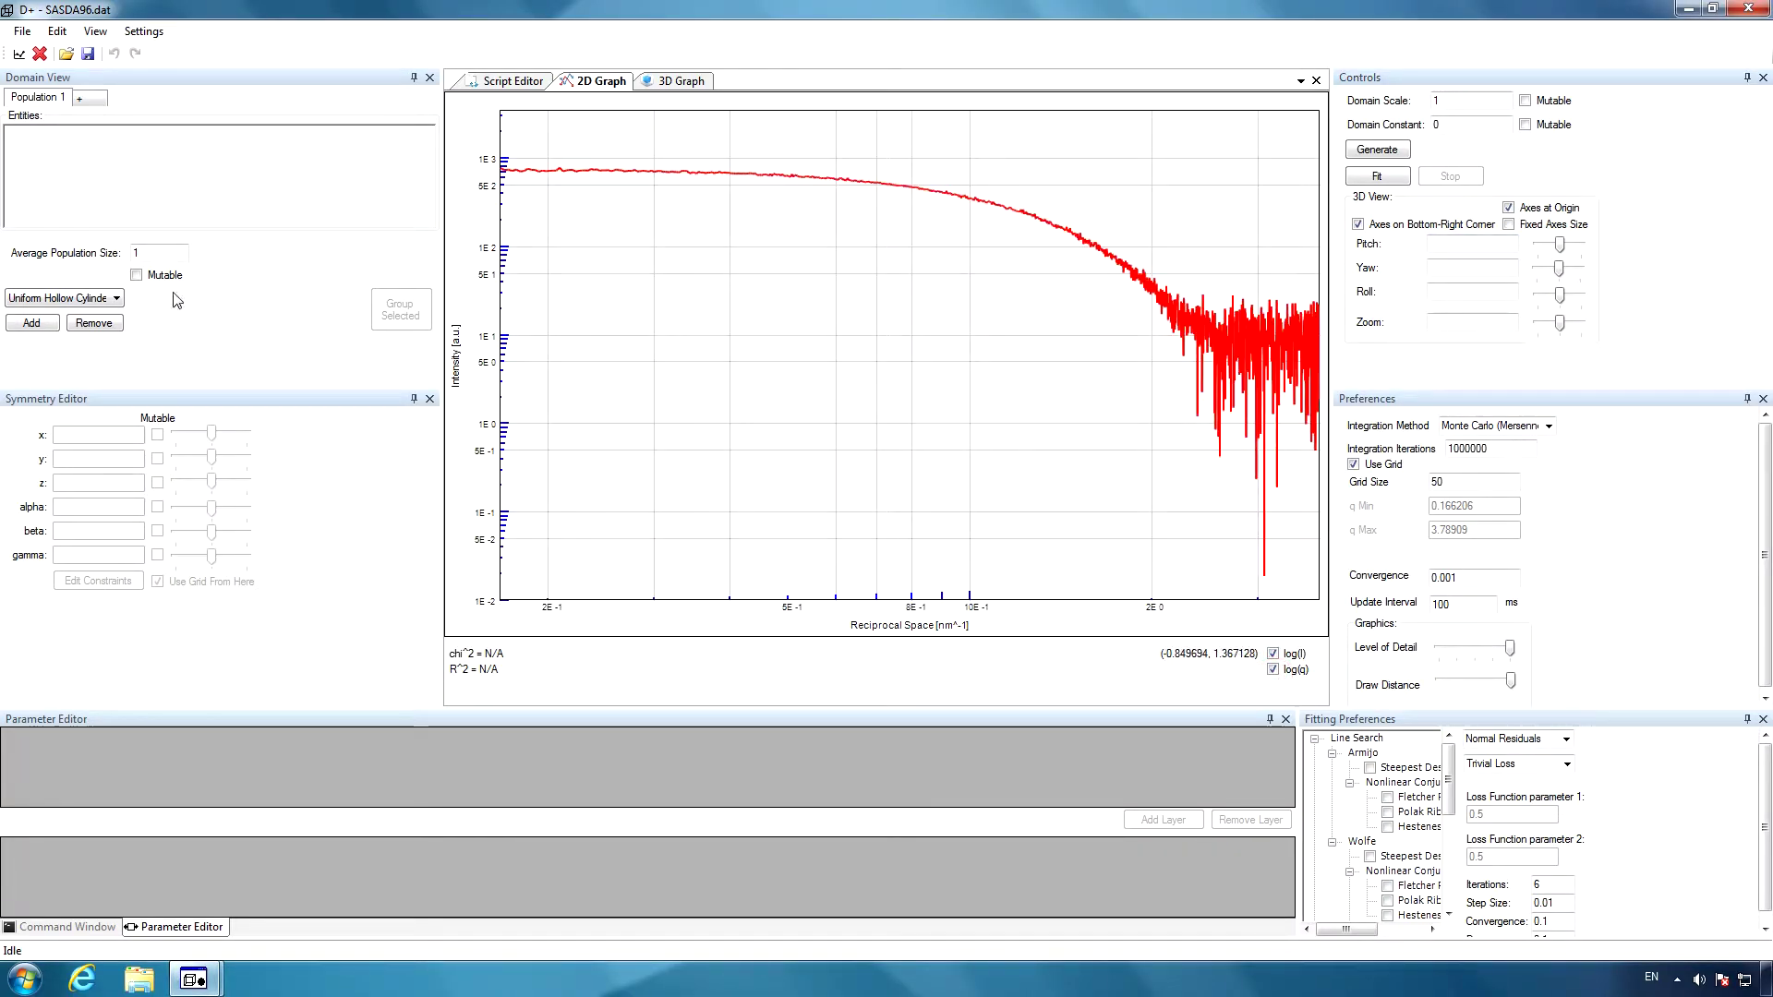
click(65, 298)
click(63, 461)
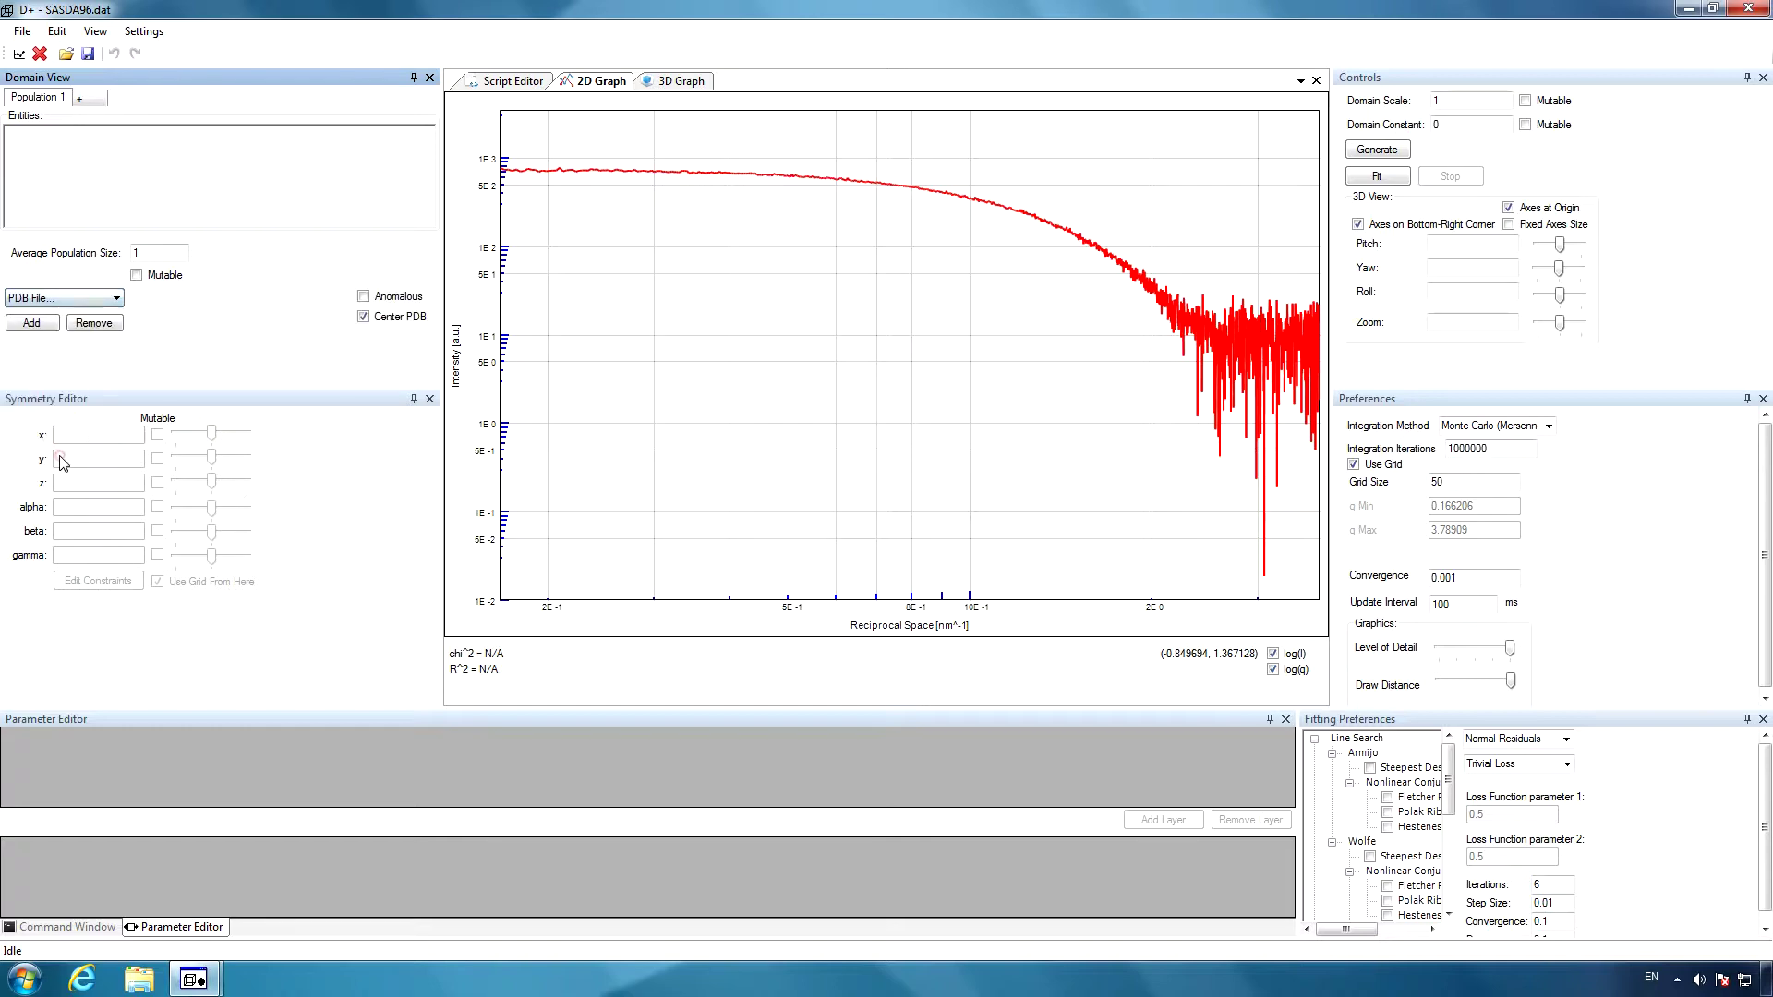
click(48, 322)
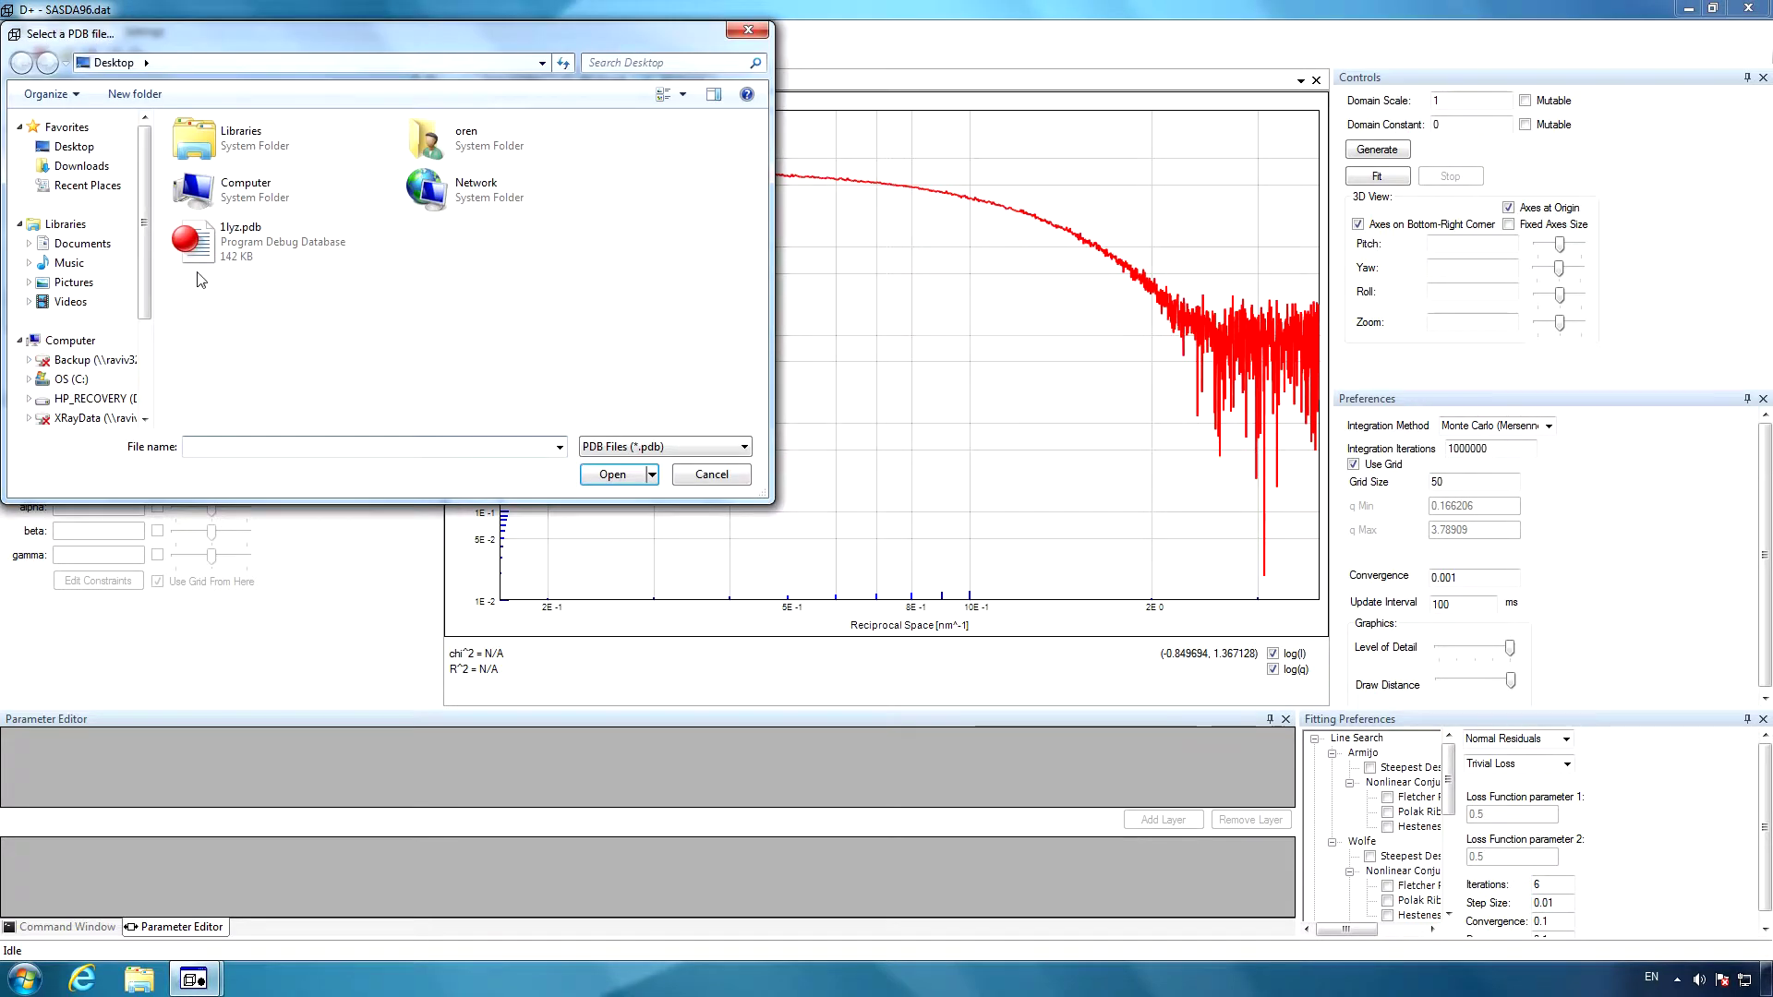
double_click(199, 242)
click(37, 325)
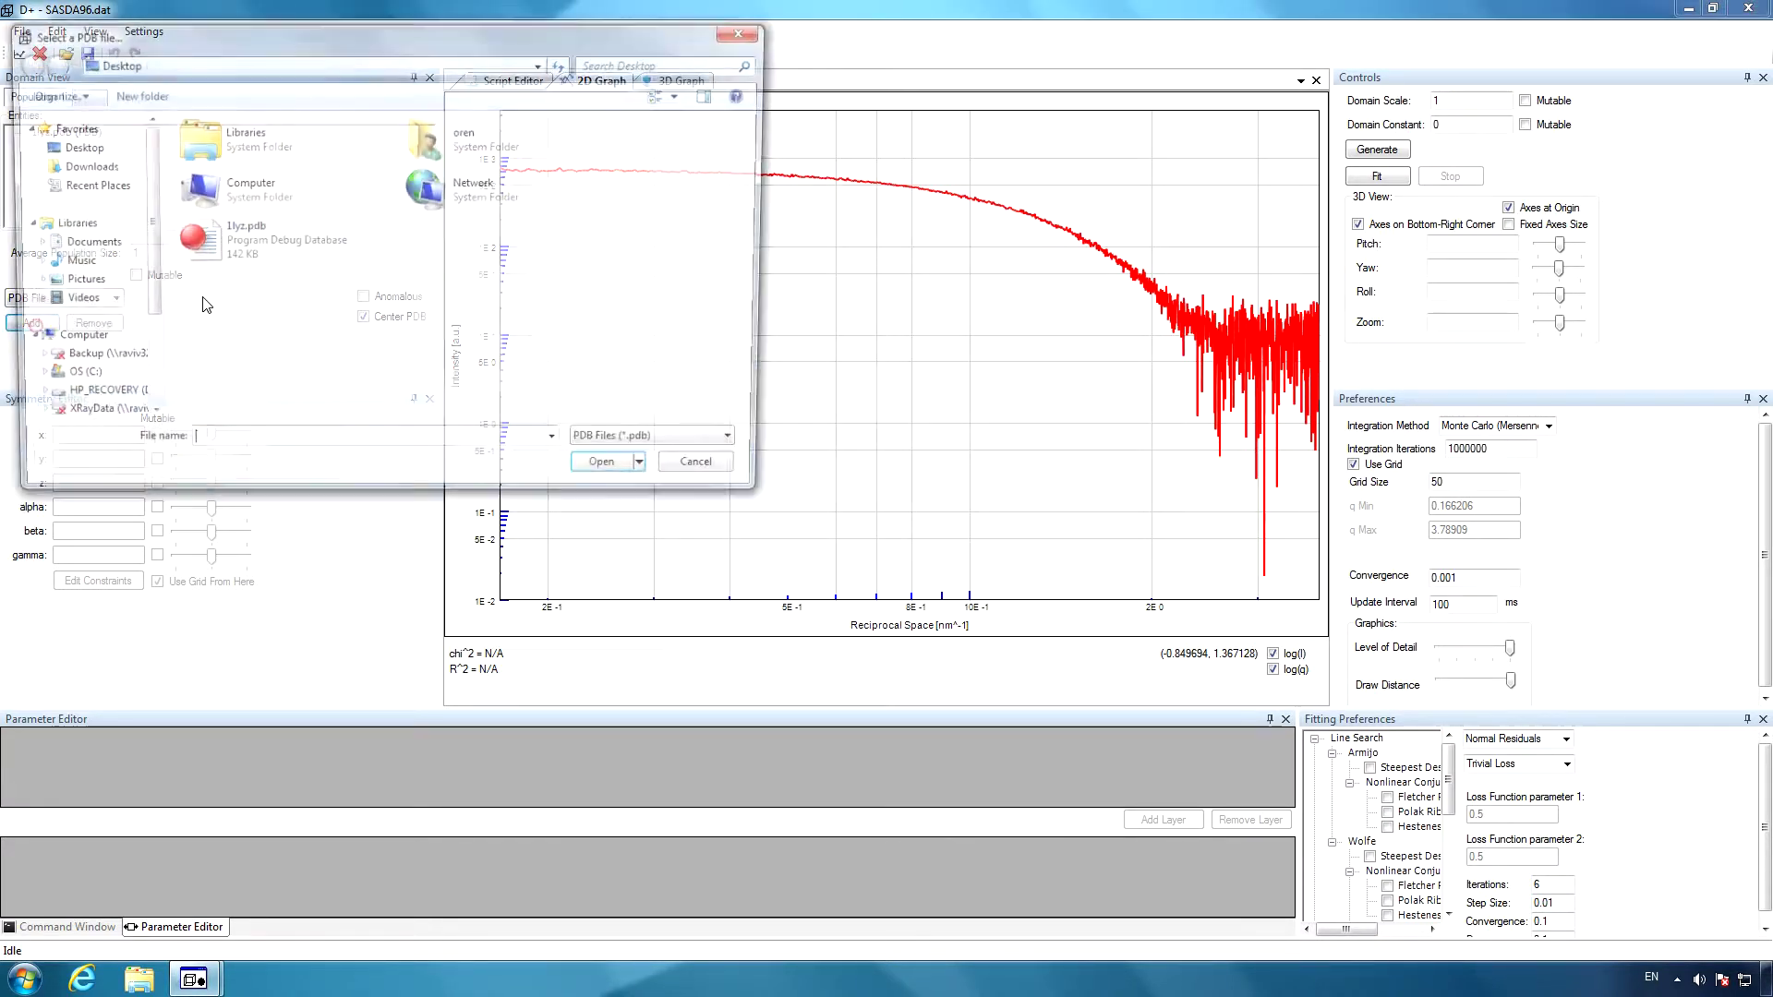
double_click(242, 239)
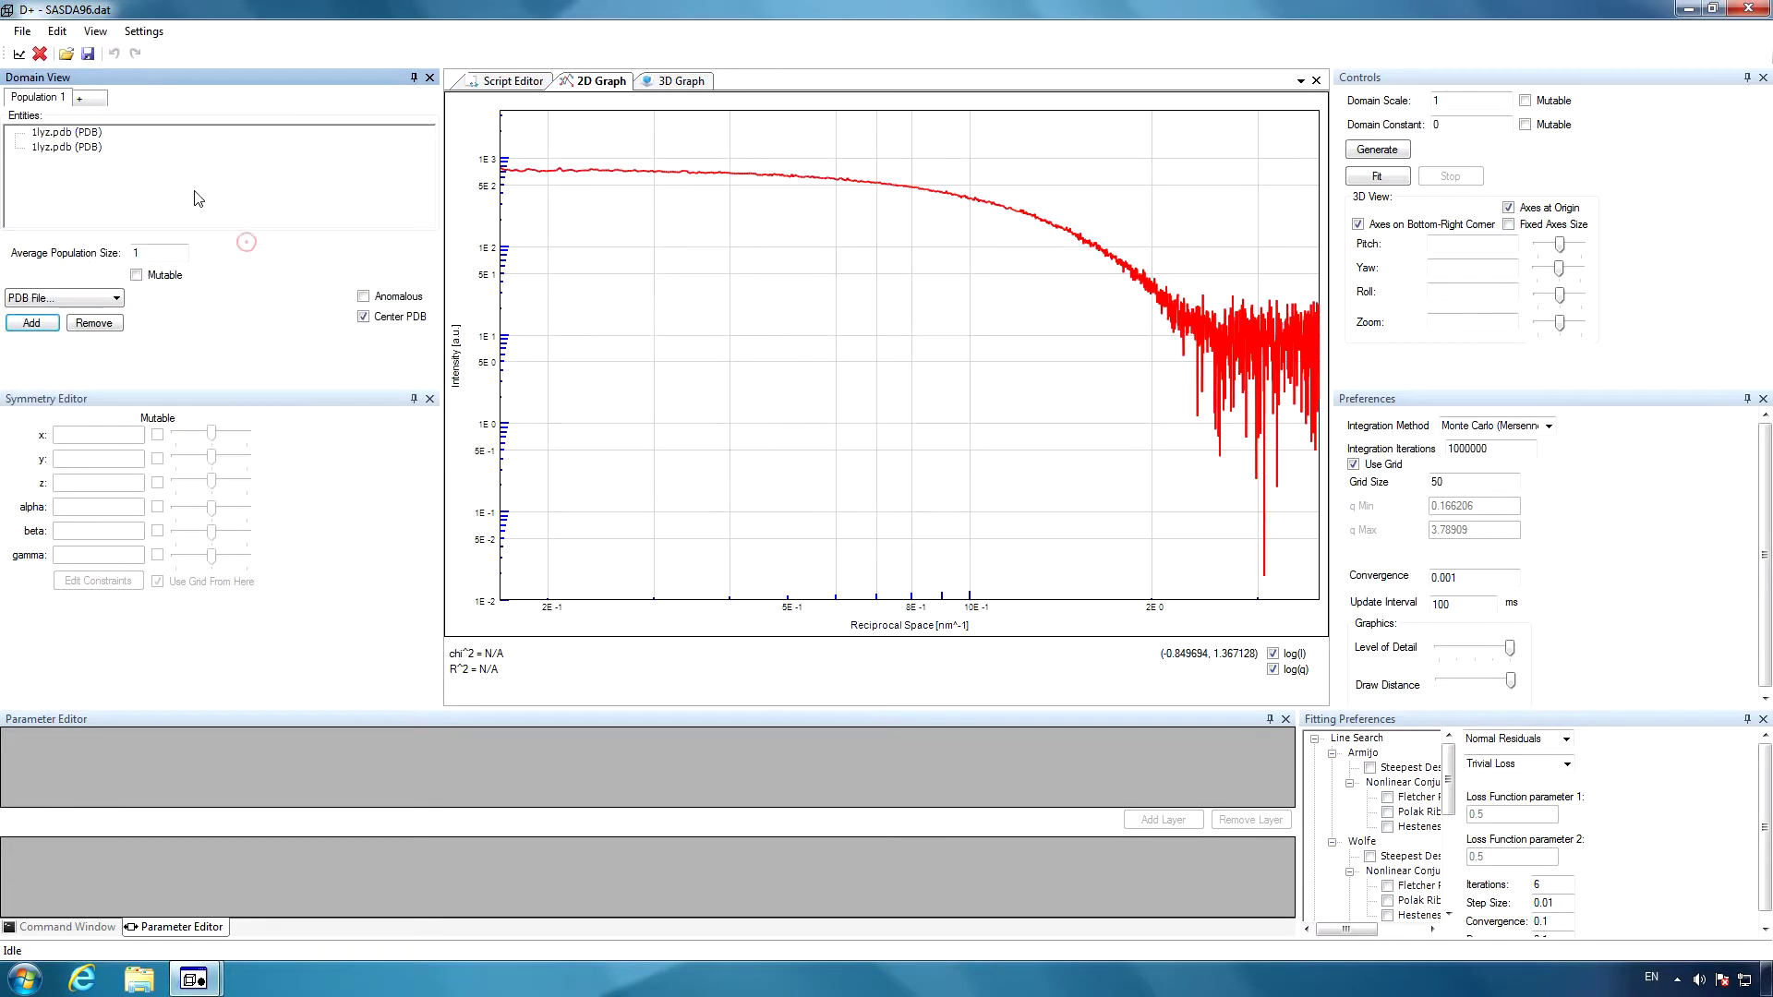
- Group the second 1lyz.pdb entity under a Manual Symmetry without importing locations, and add one layer to that symmetry
click(85, 149)
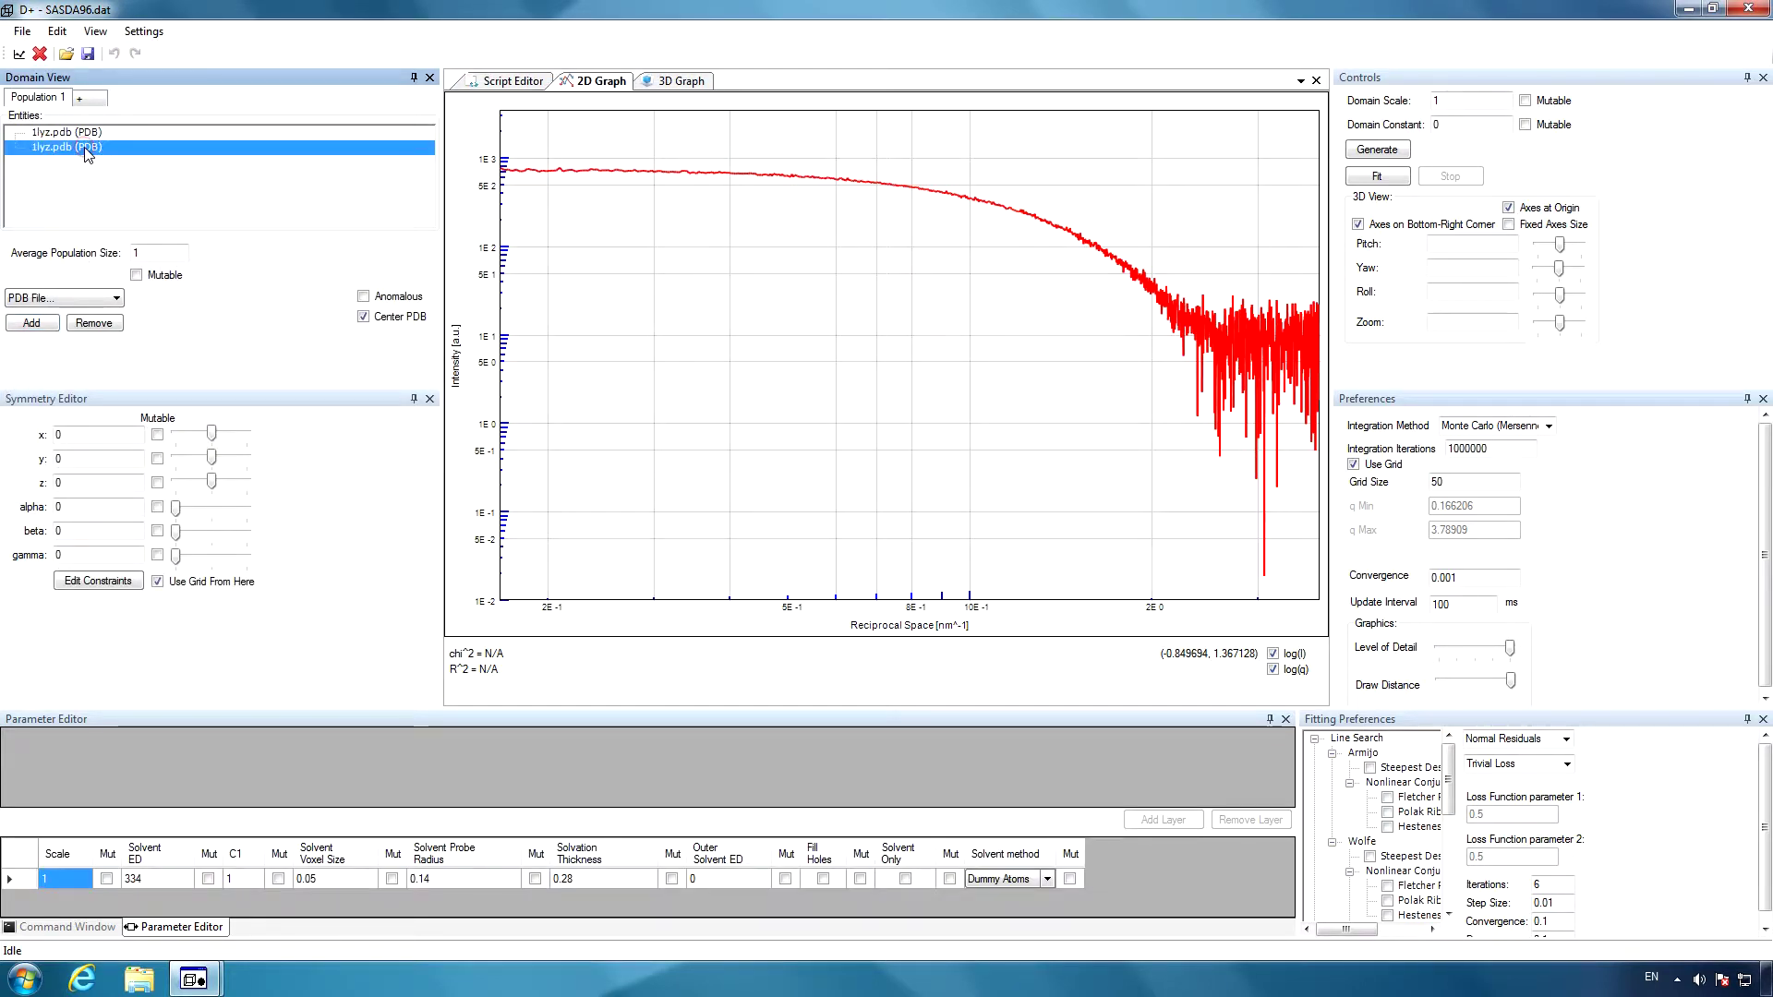
click(102, 292)
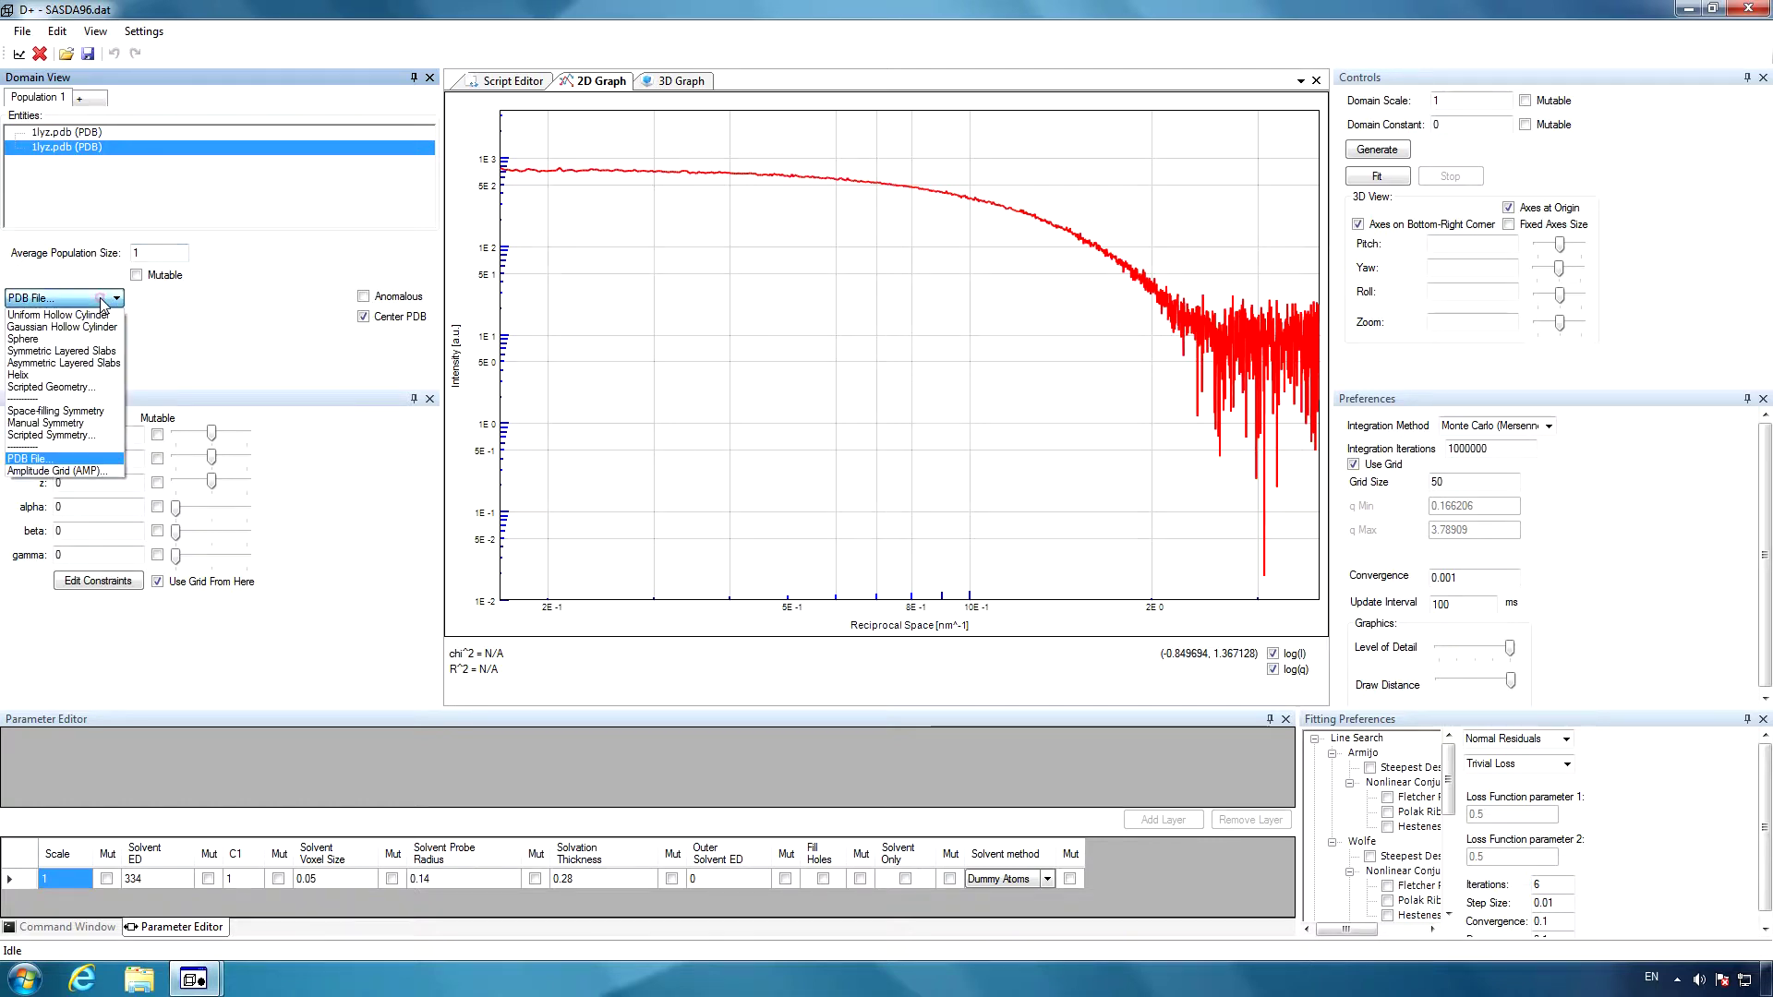
click(86, 424)
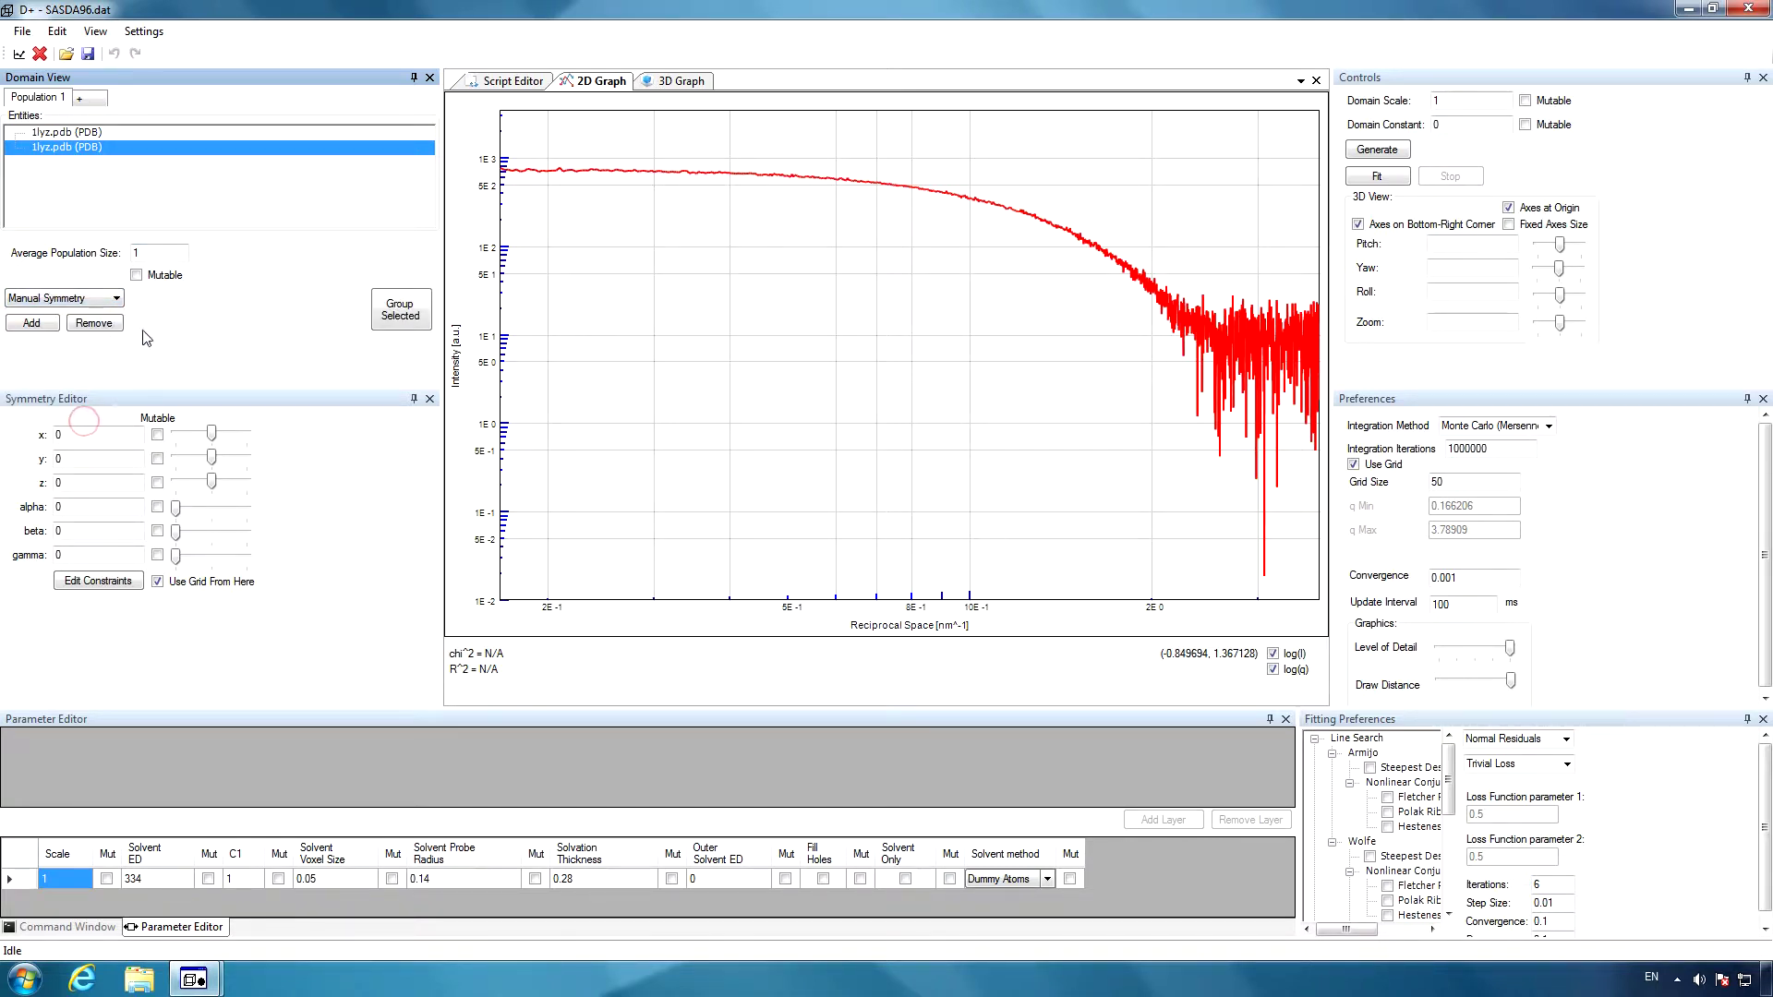
click(403, 311)
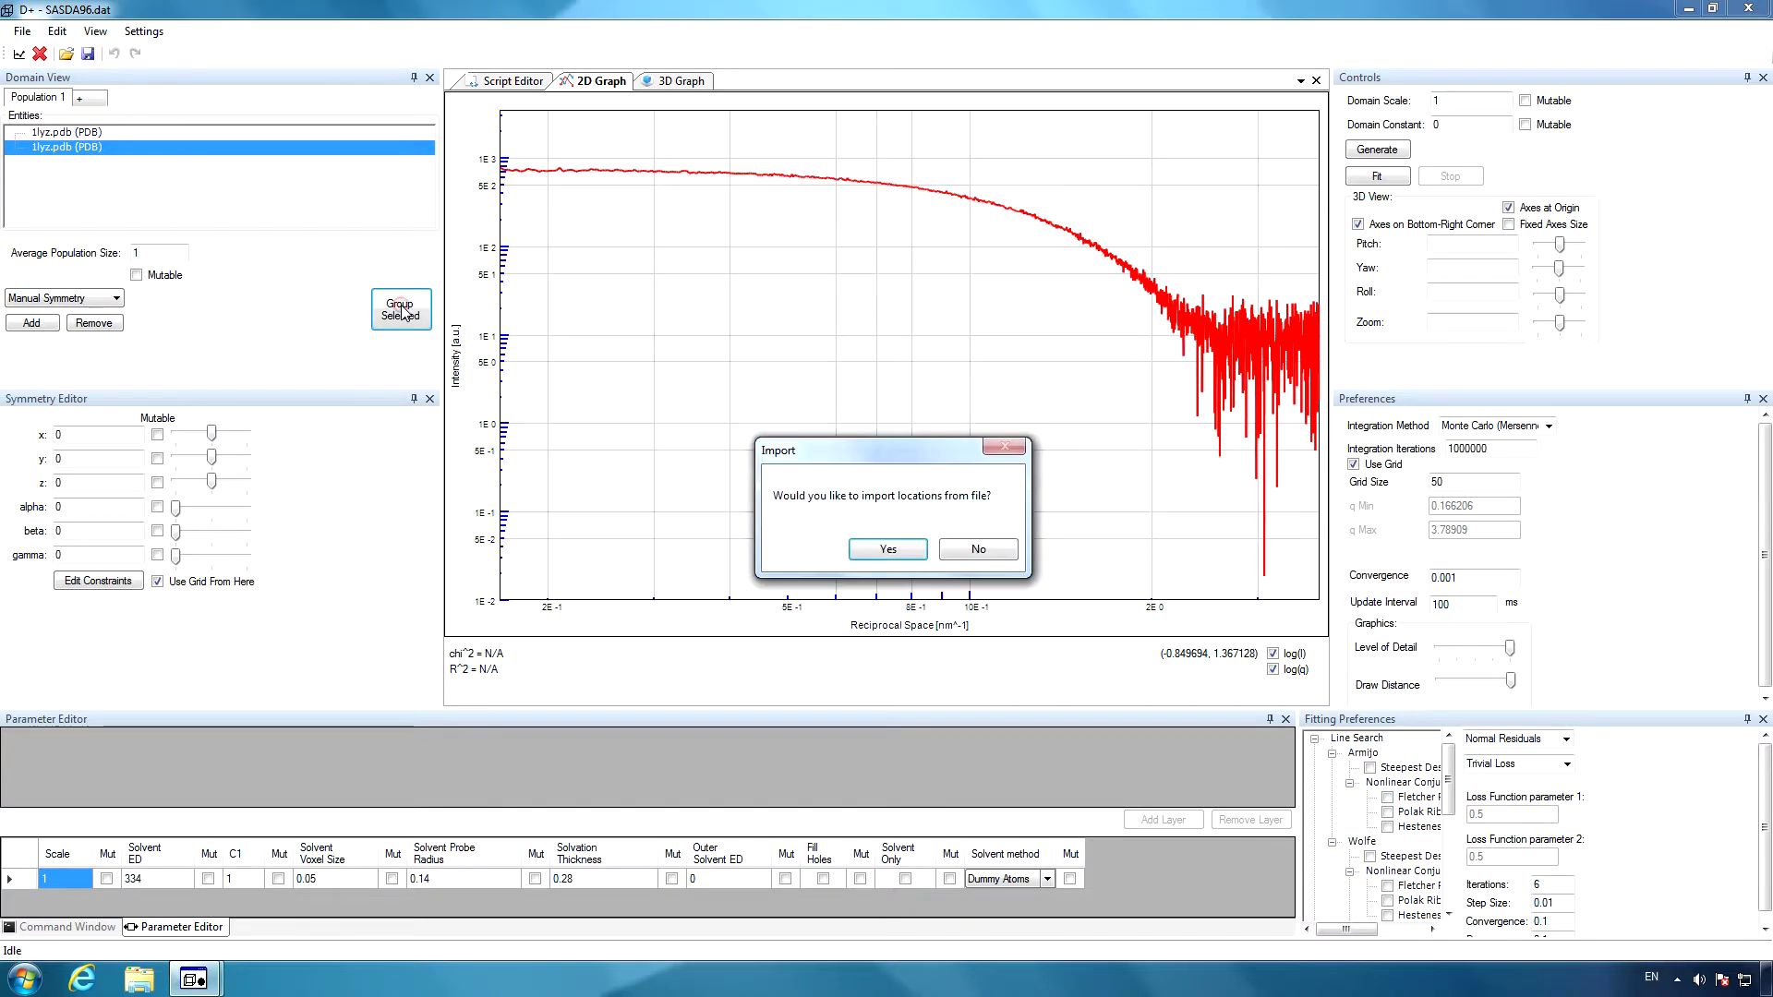
click(969, 552)
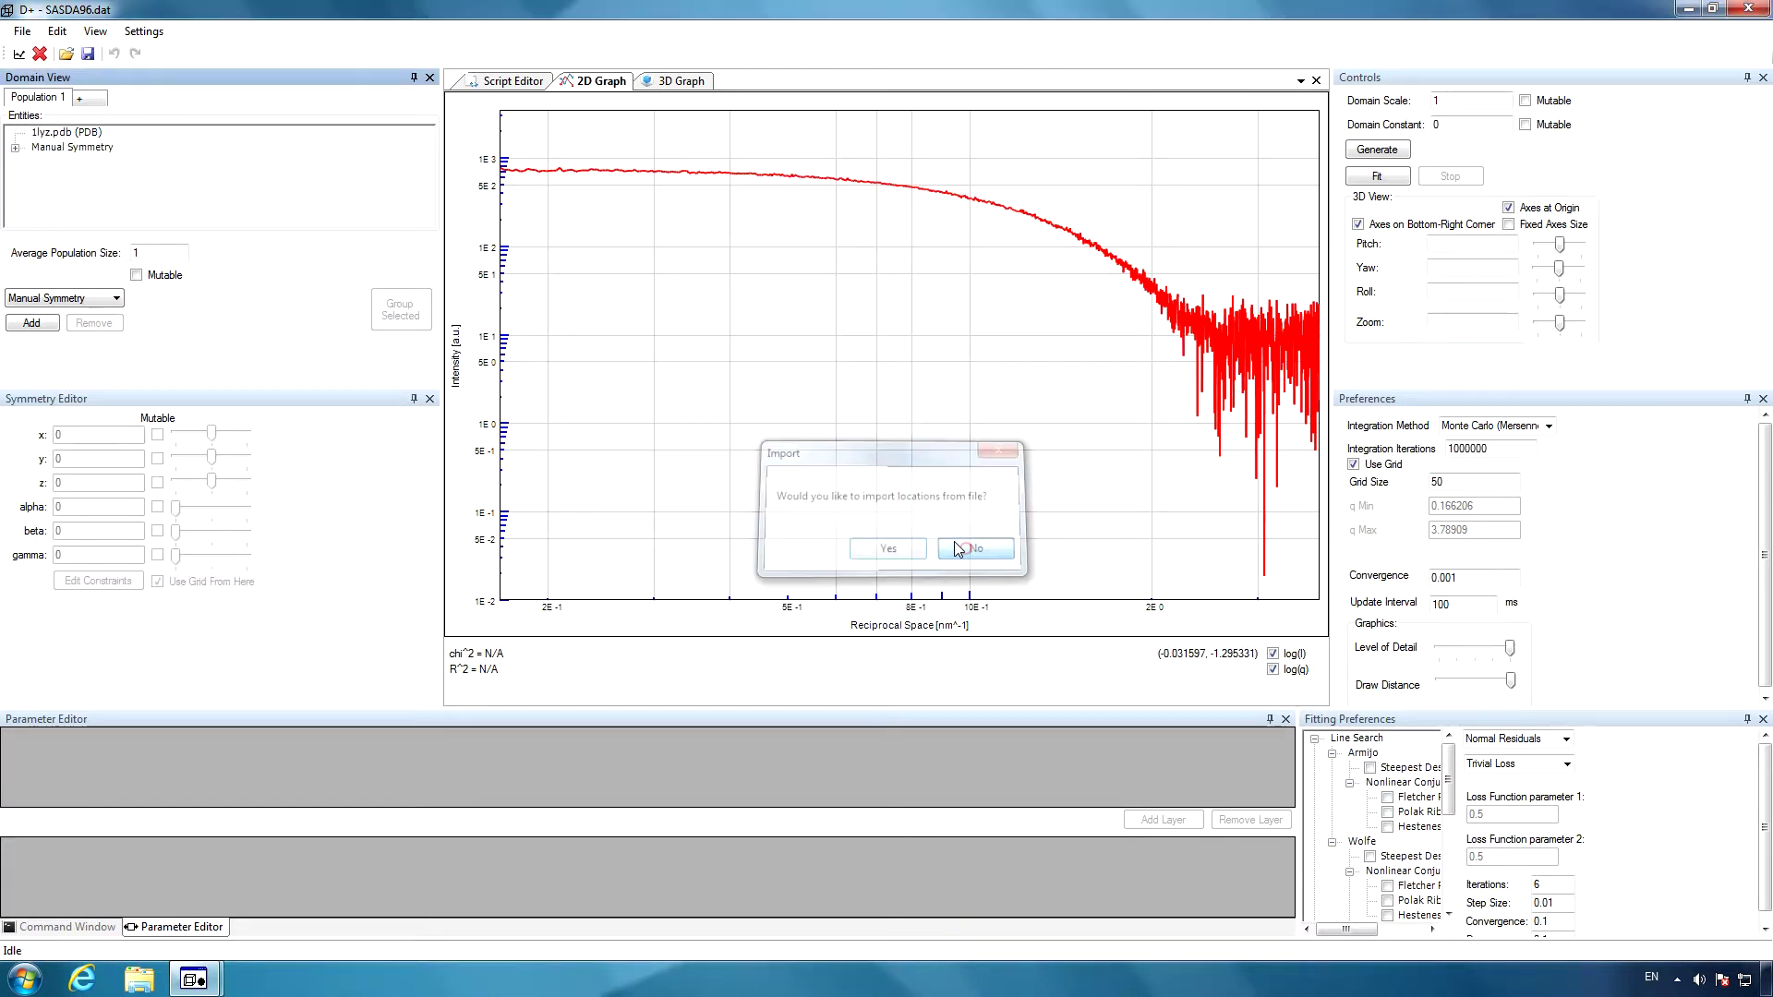
click(58, 151)
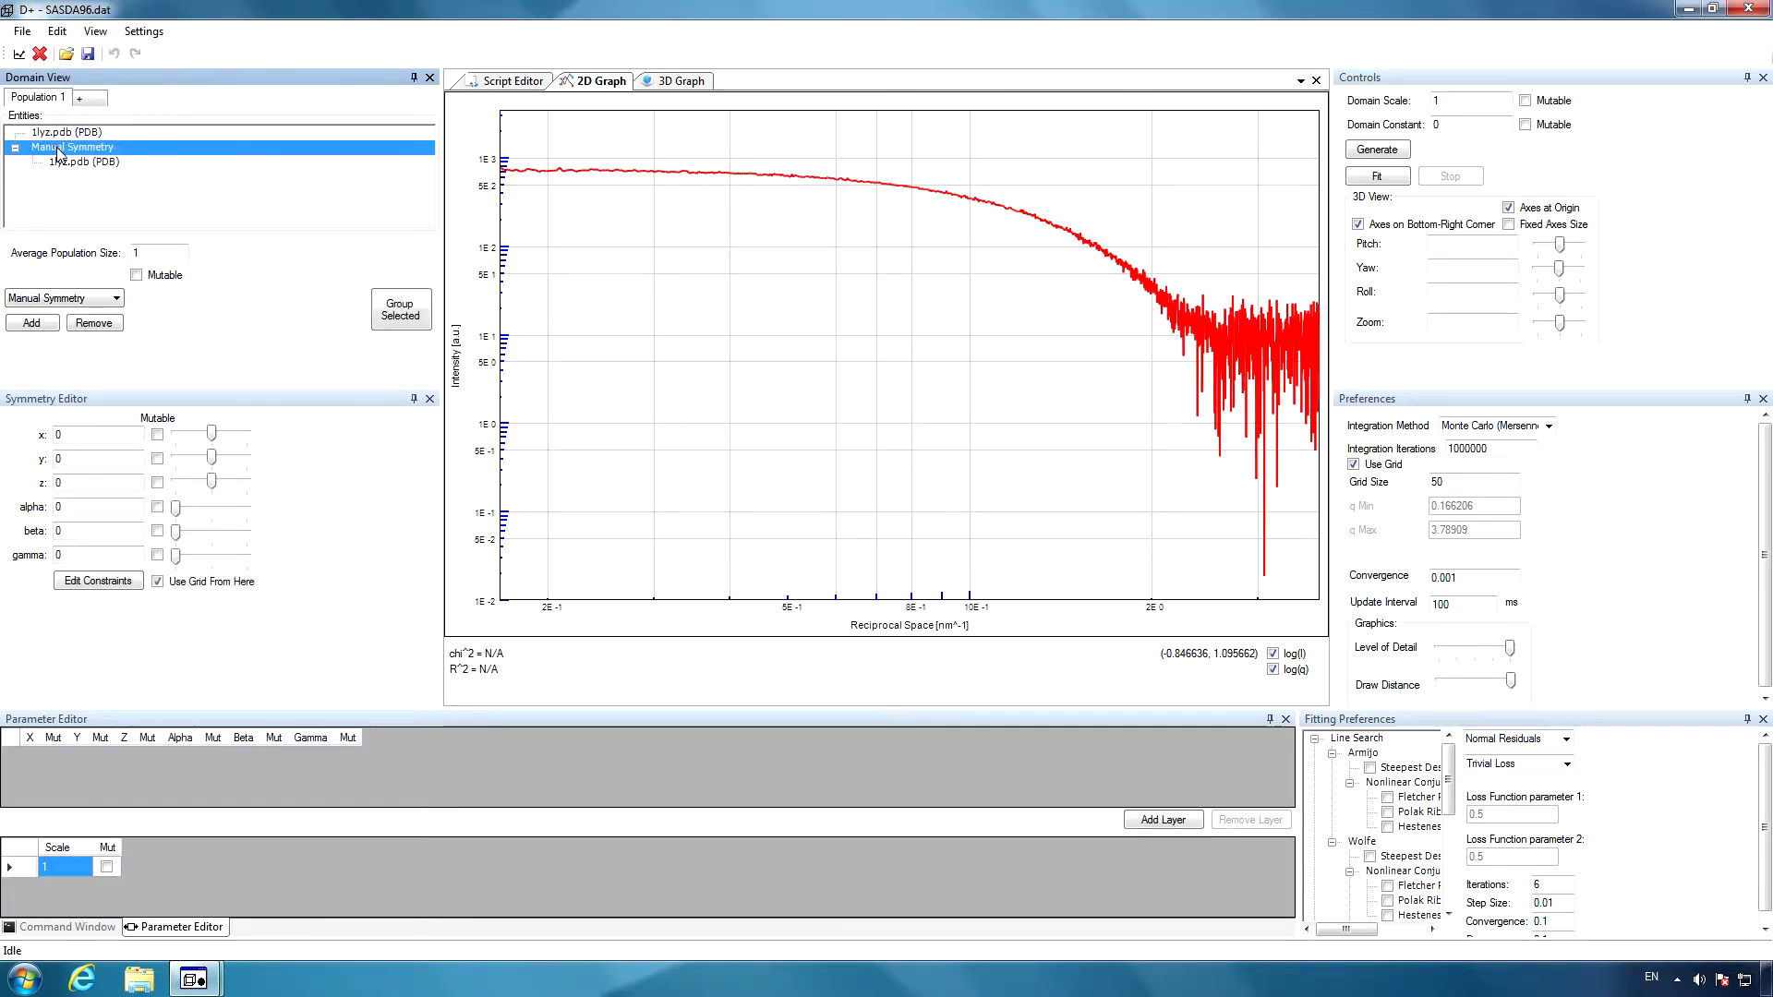
click(1174, 821)
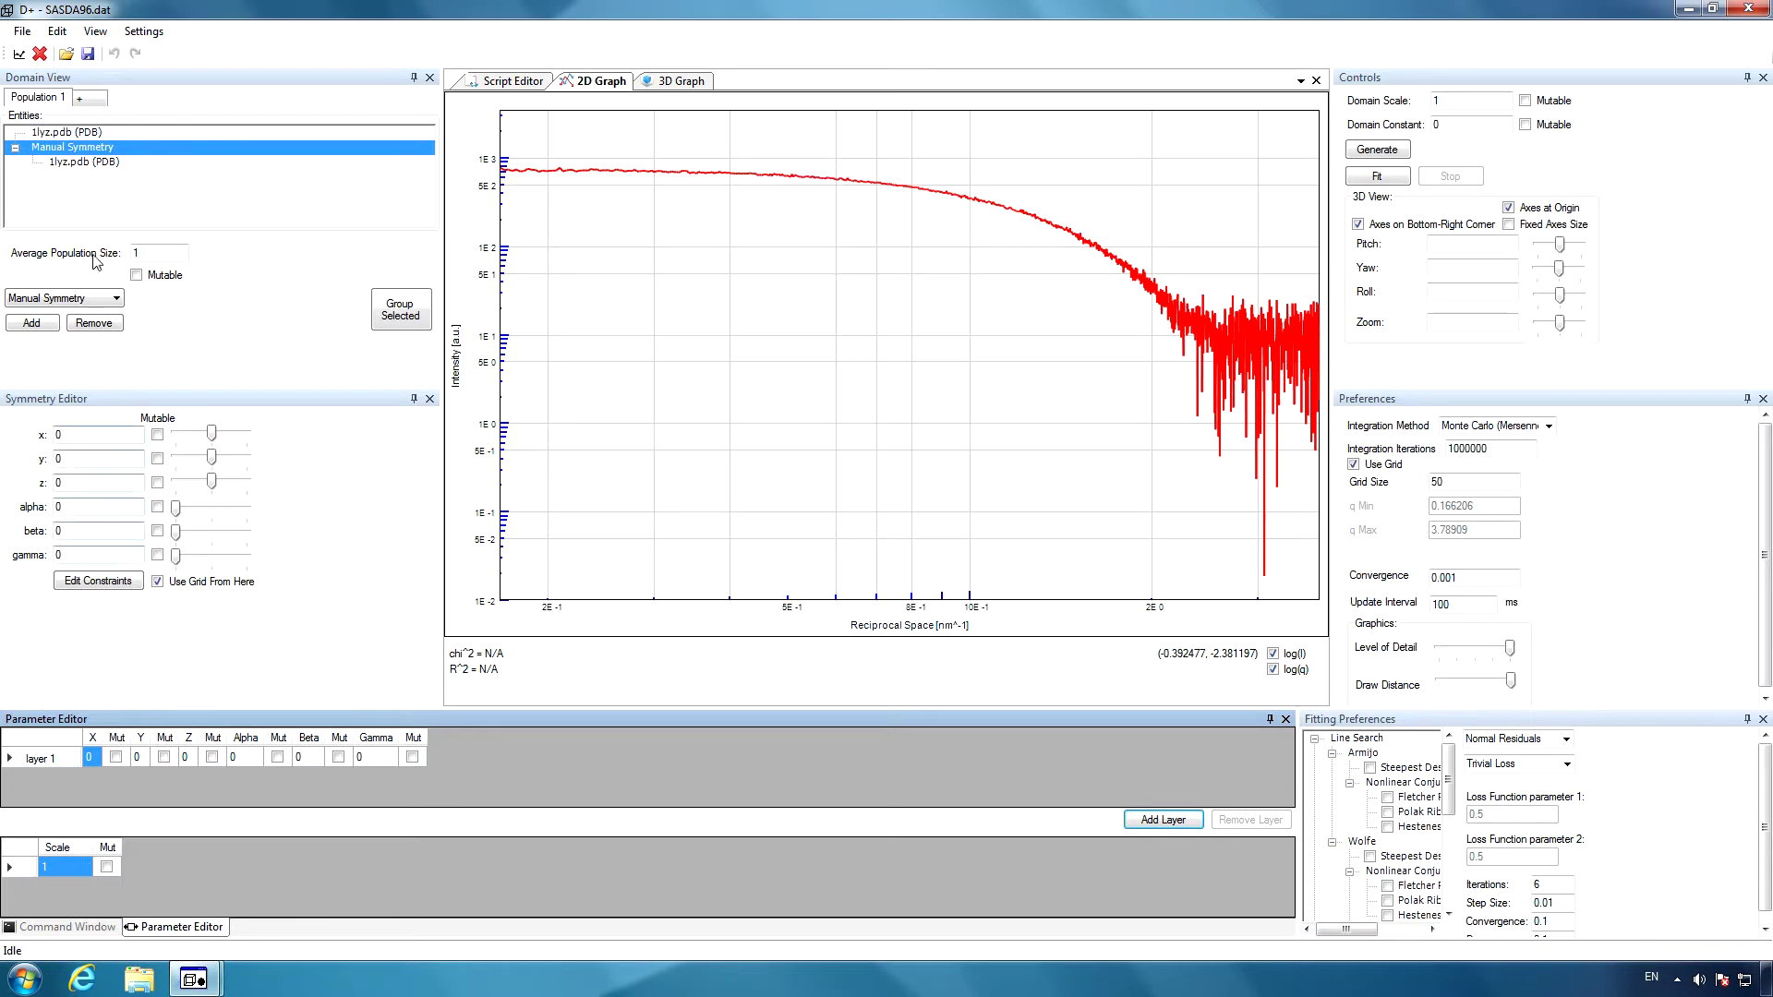
- Set the grouped 1lyz.pdb's Solvent ED to 0, Solvation Thickness to 0.3 and Outer Solvent ED to 1, enabling Fill Holes and Solvent Only
click(78, 162)
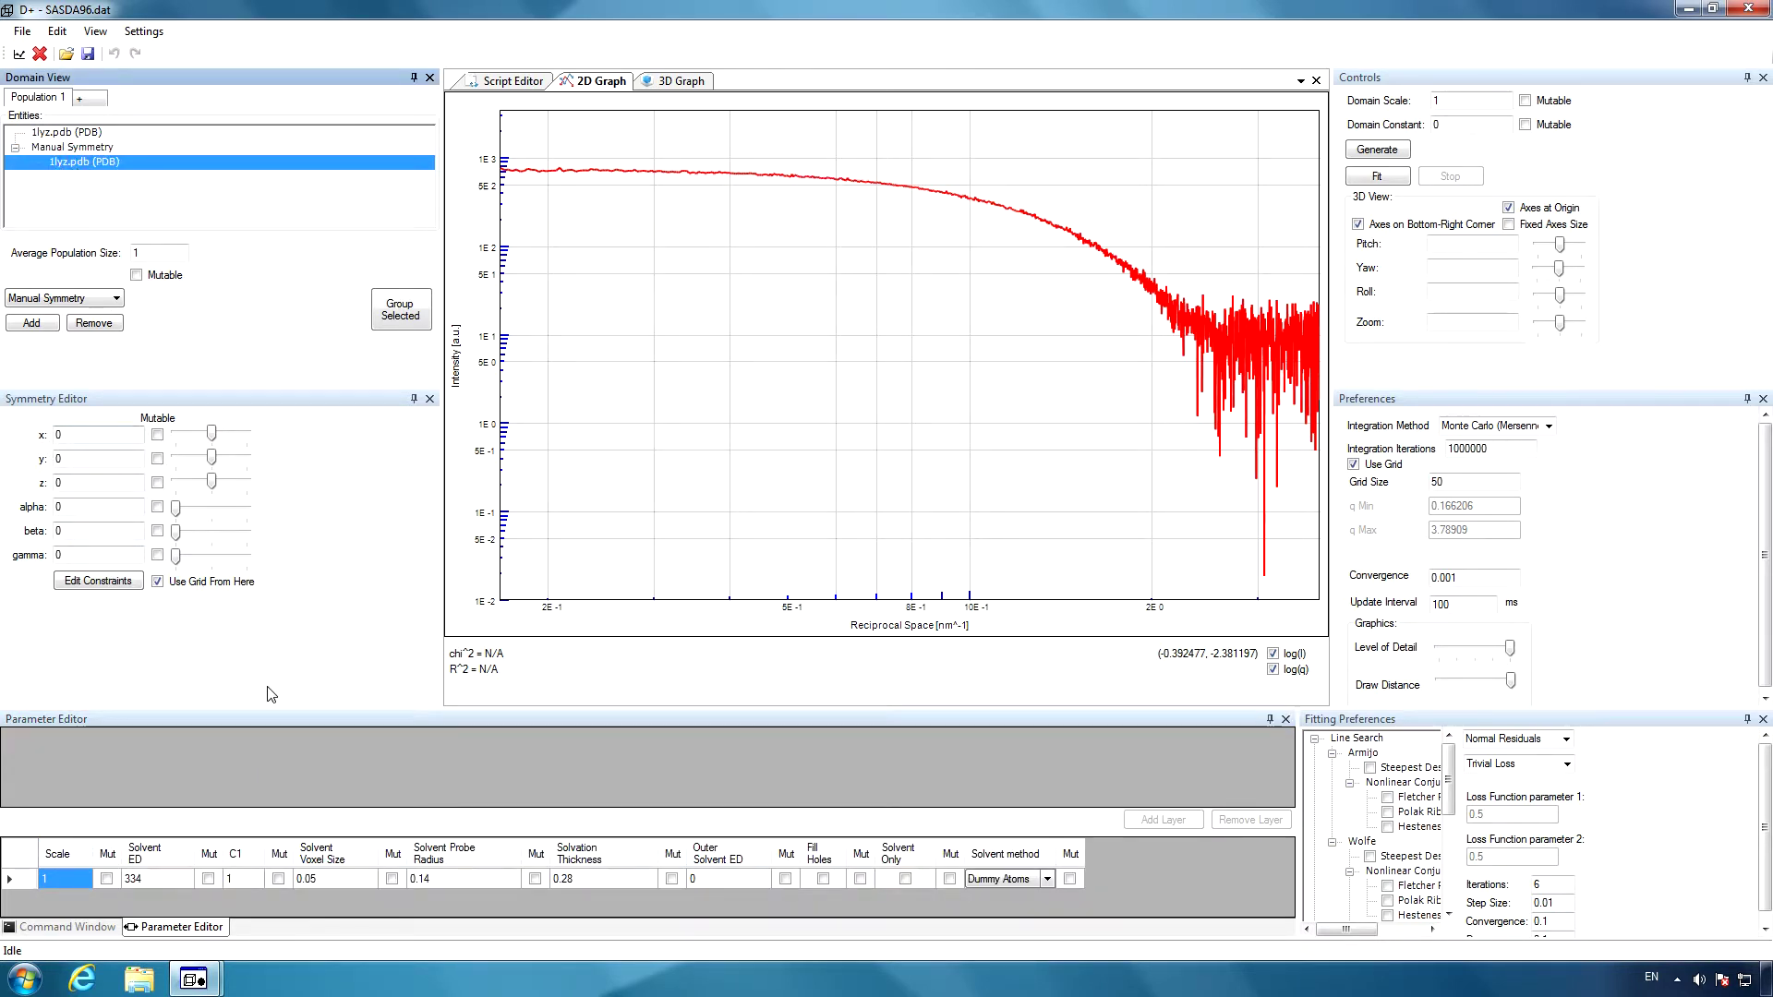
click(170, 883)
text(0)
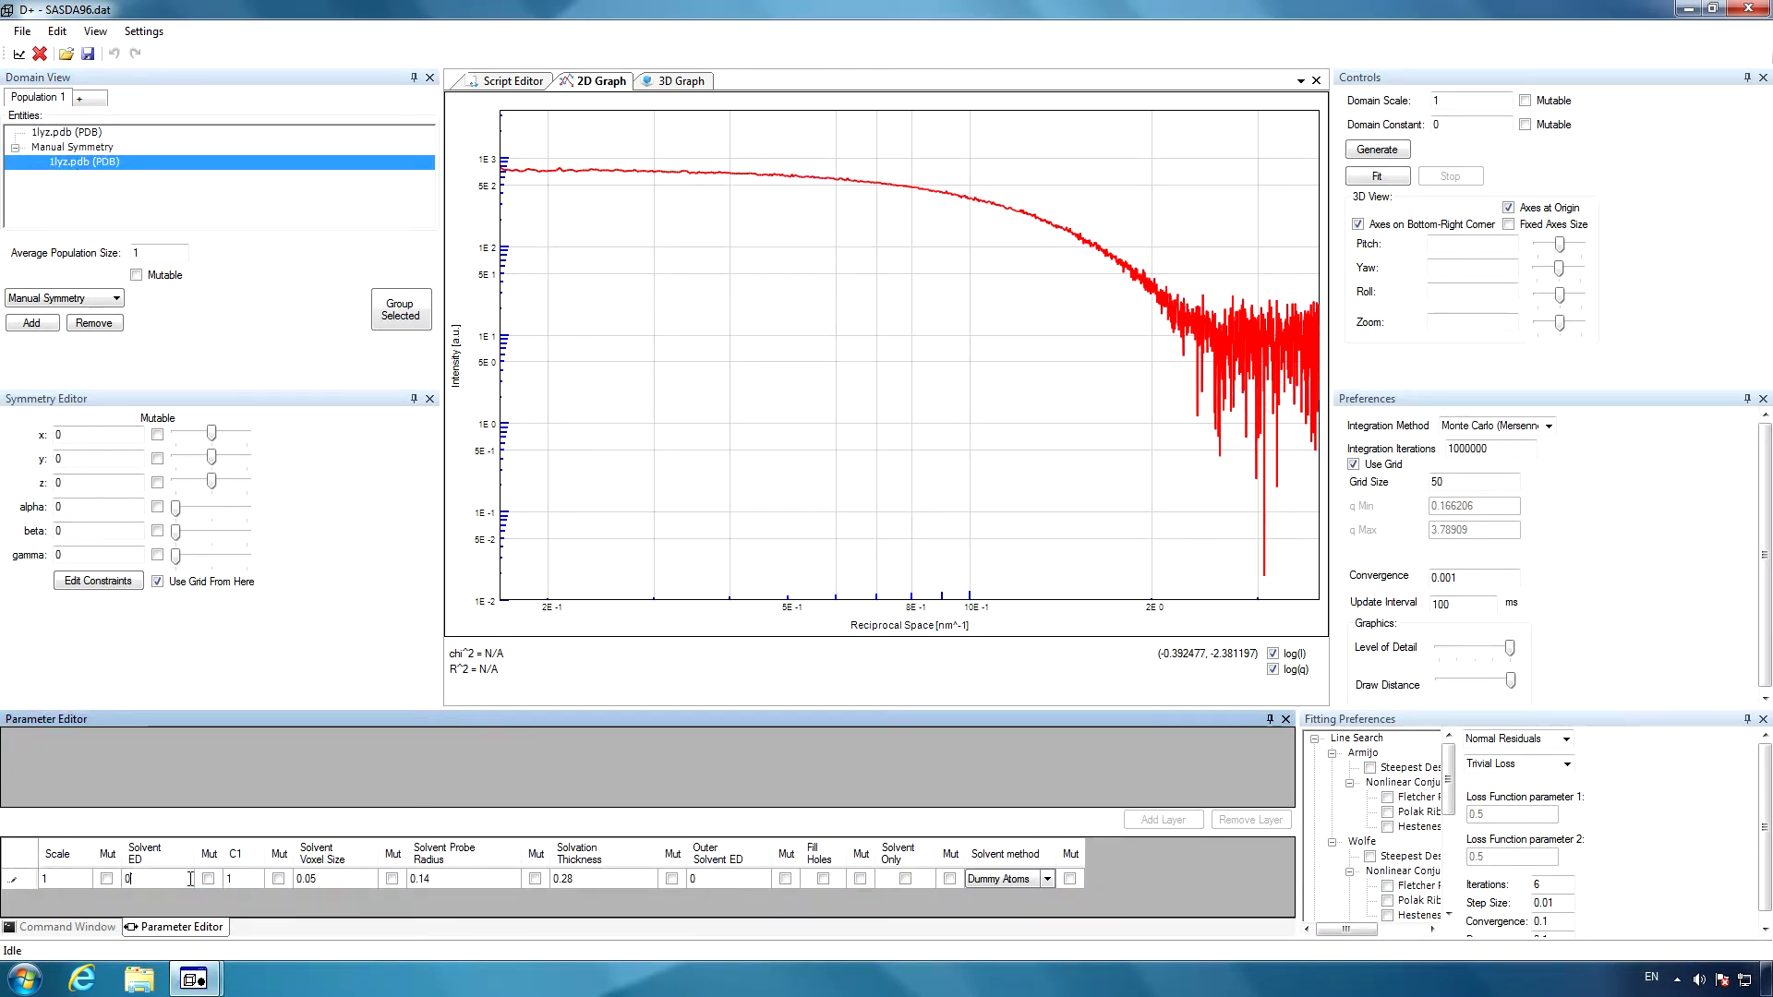
click(590, 879)
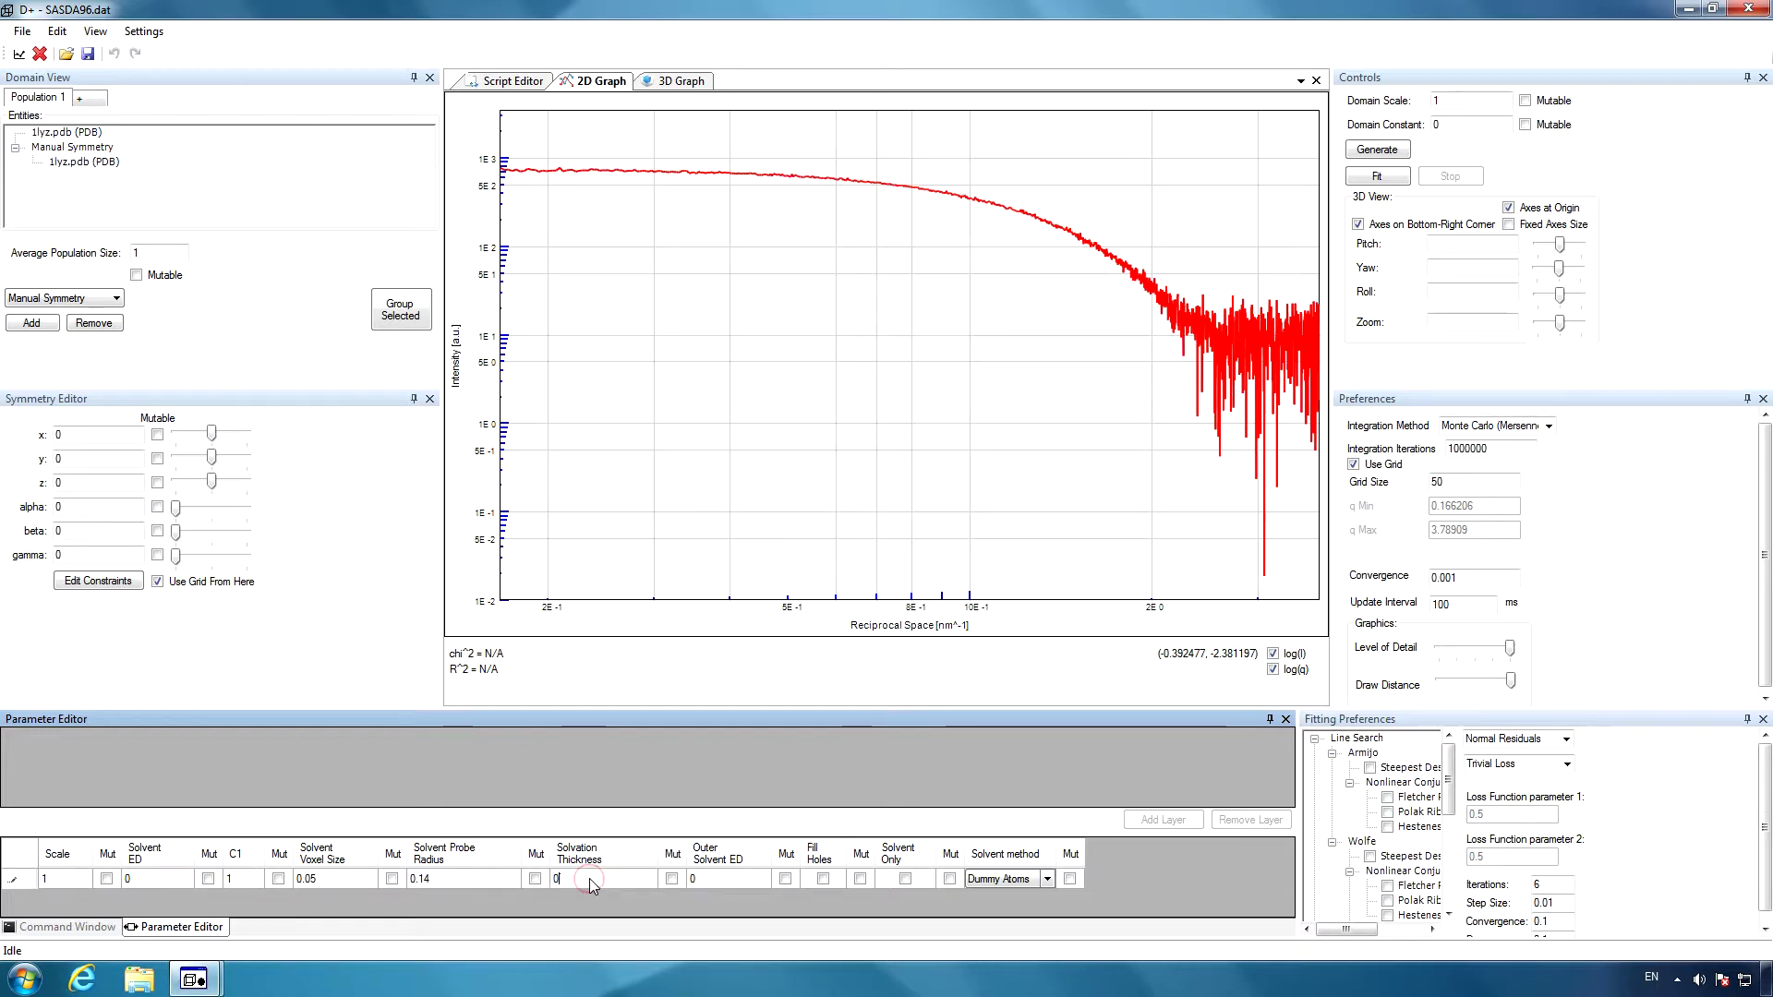
text(0.3)
text(1)
click(823, 878)
click(906, 880)
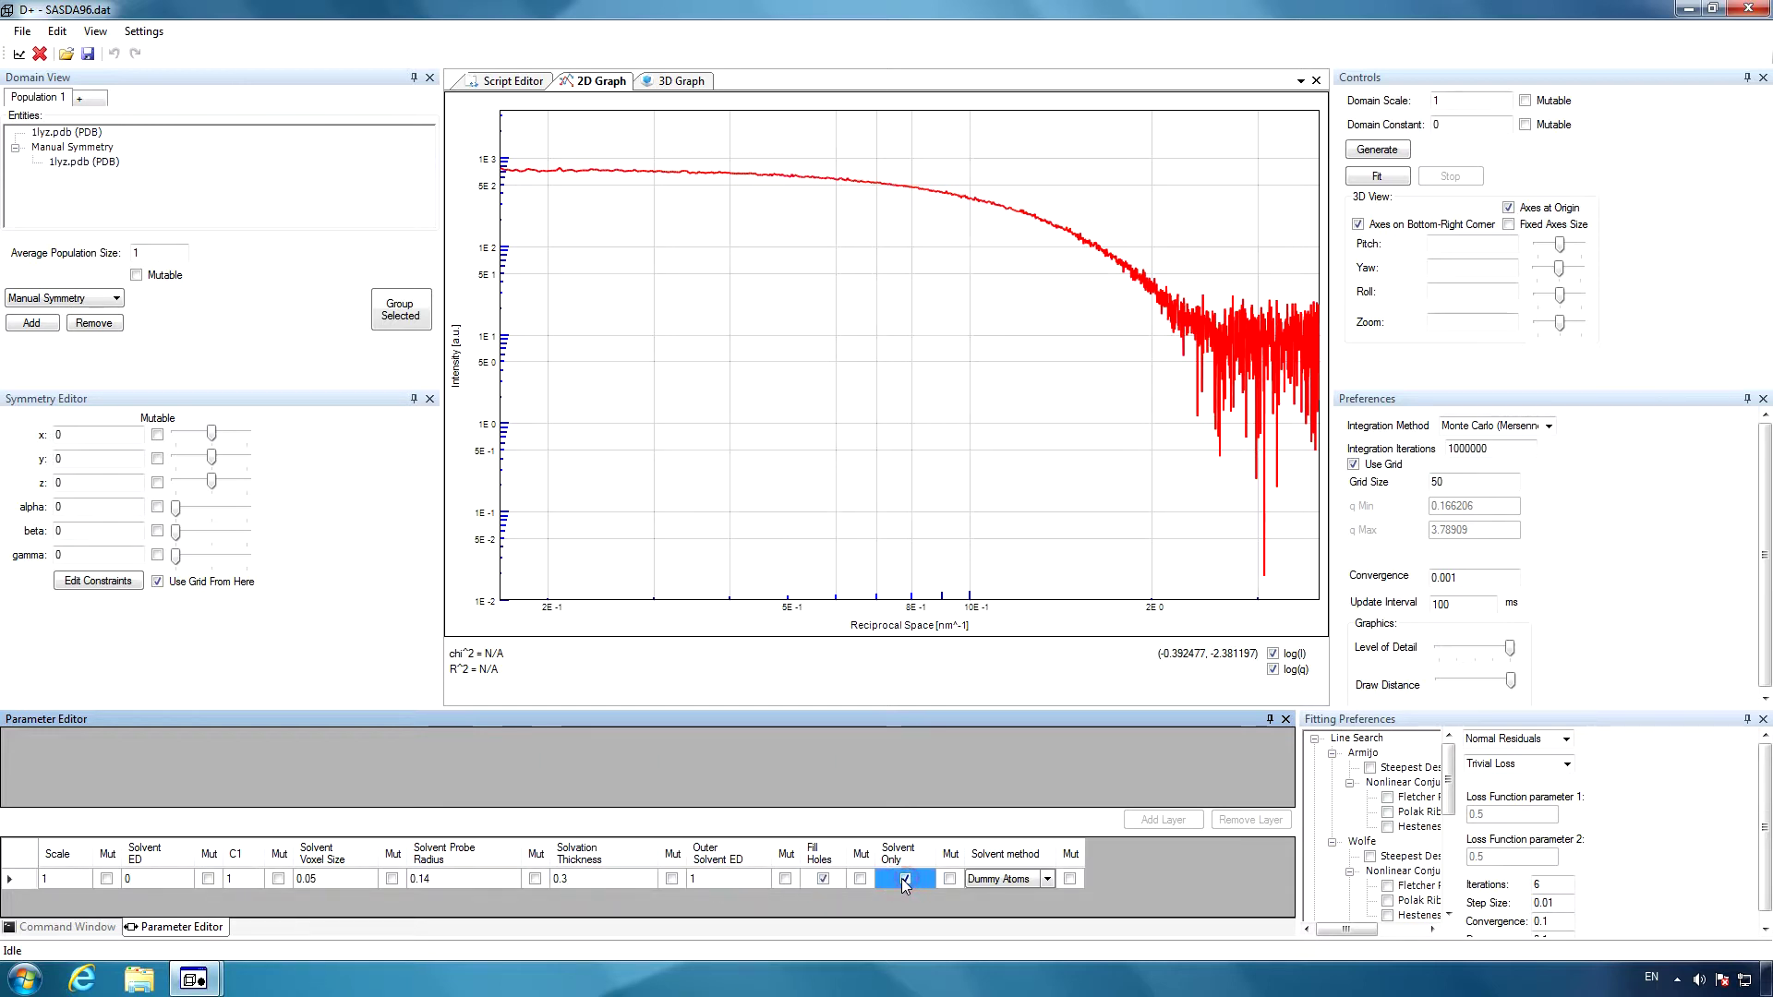
- Make the Manual Symmetry's Scale mutable with a value of 4, and constrain it to an absolute minimum of 3
click(94, 149)
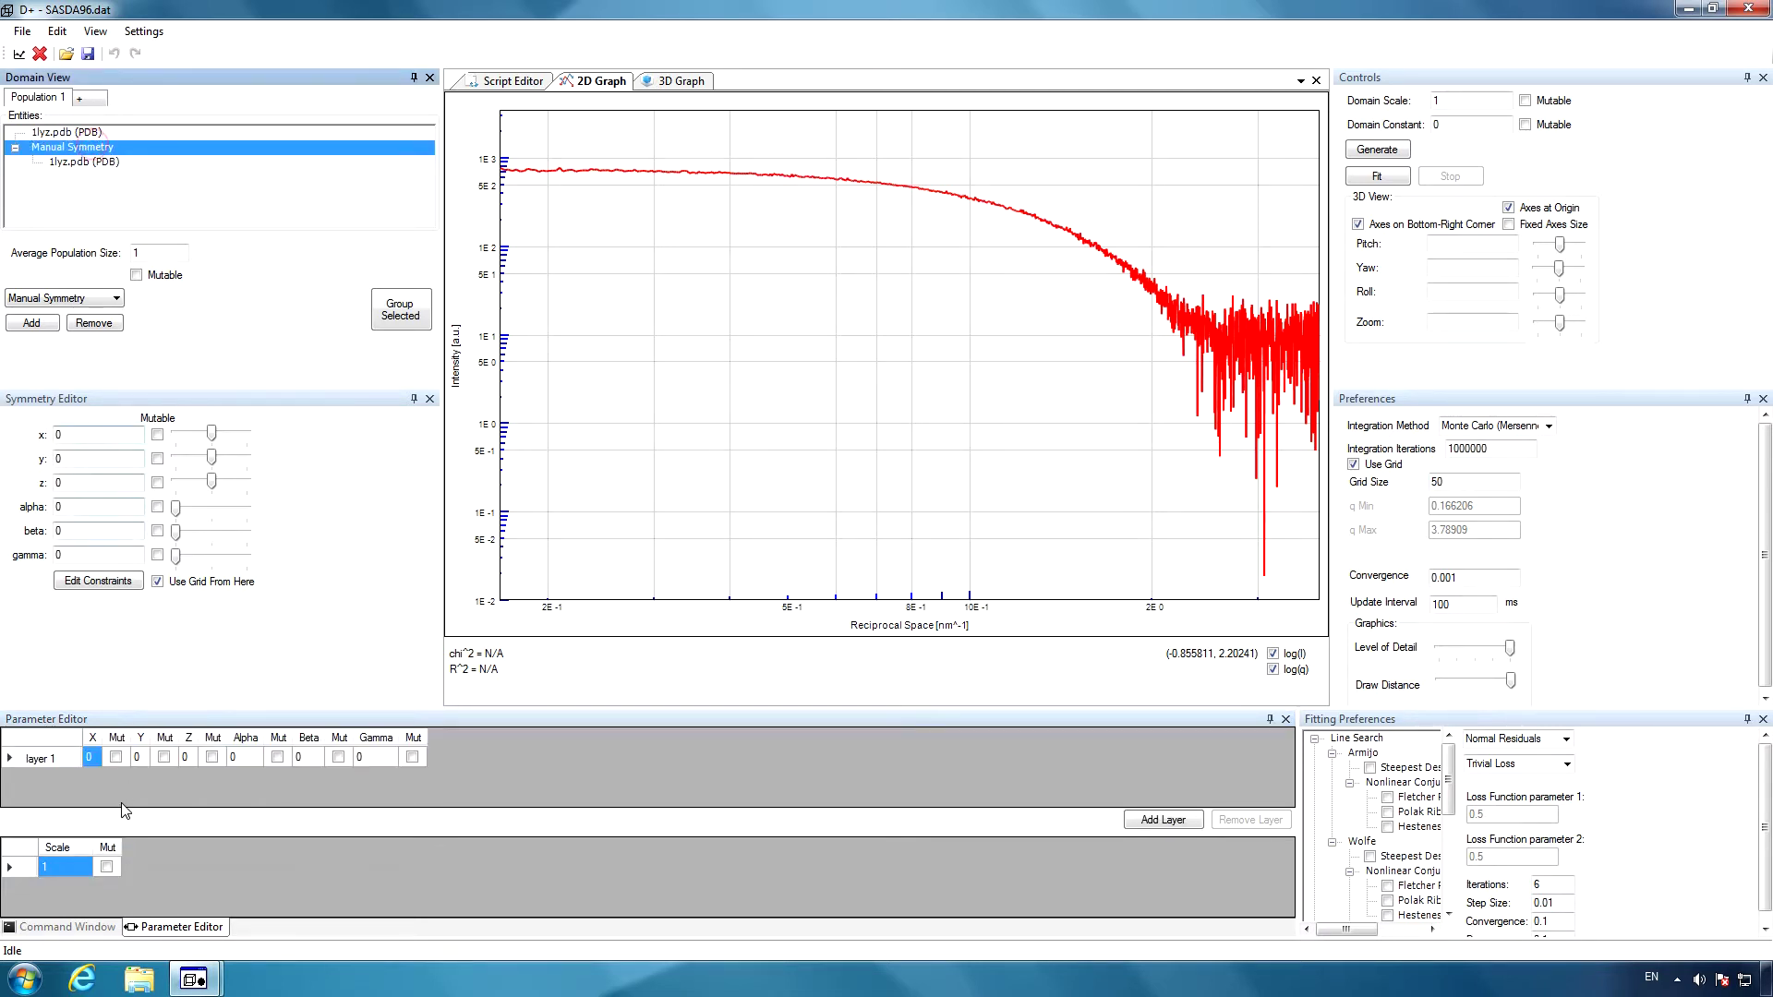
click(106, 868)
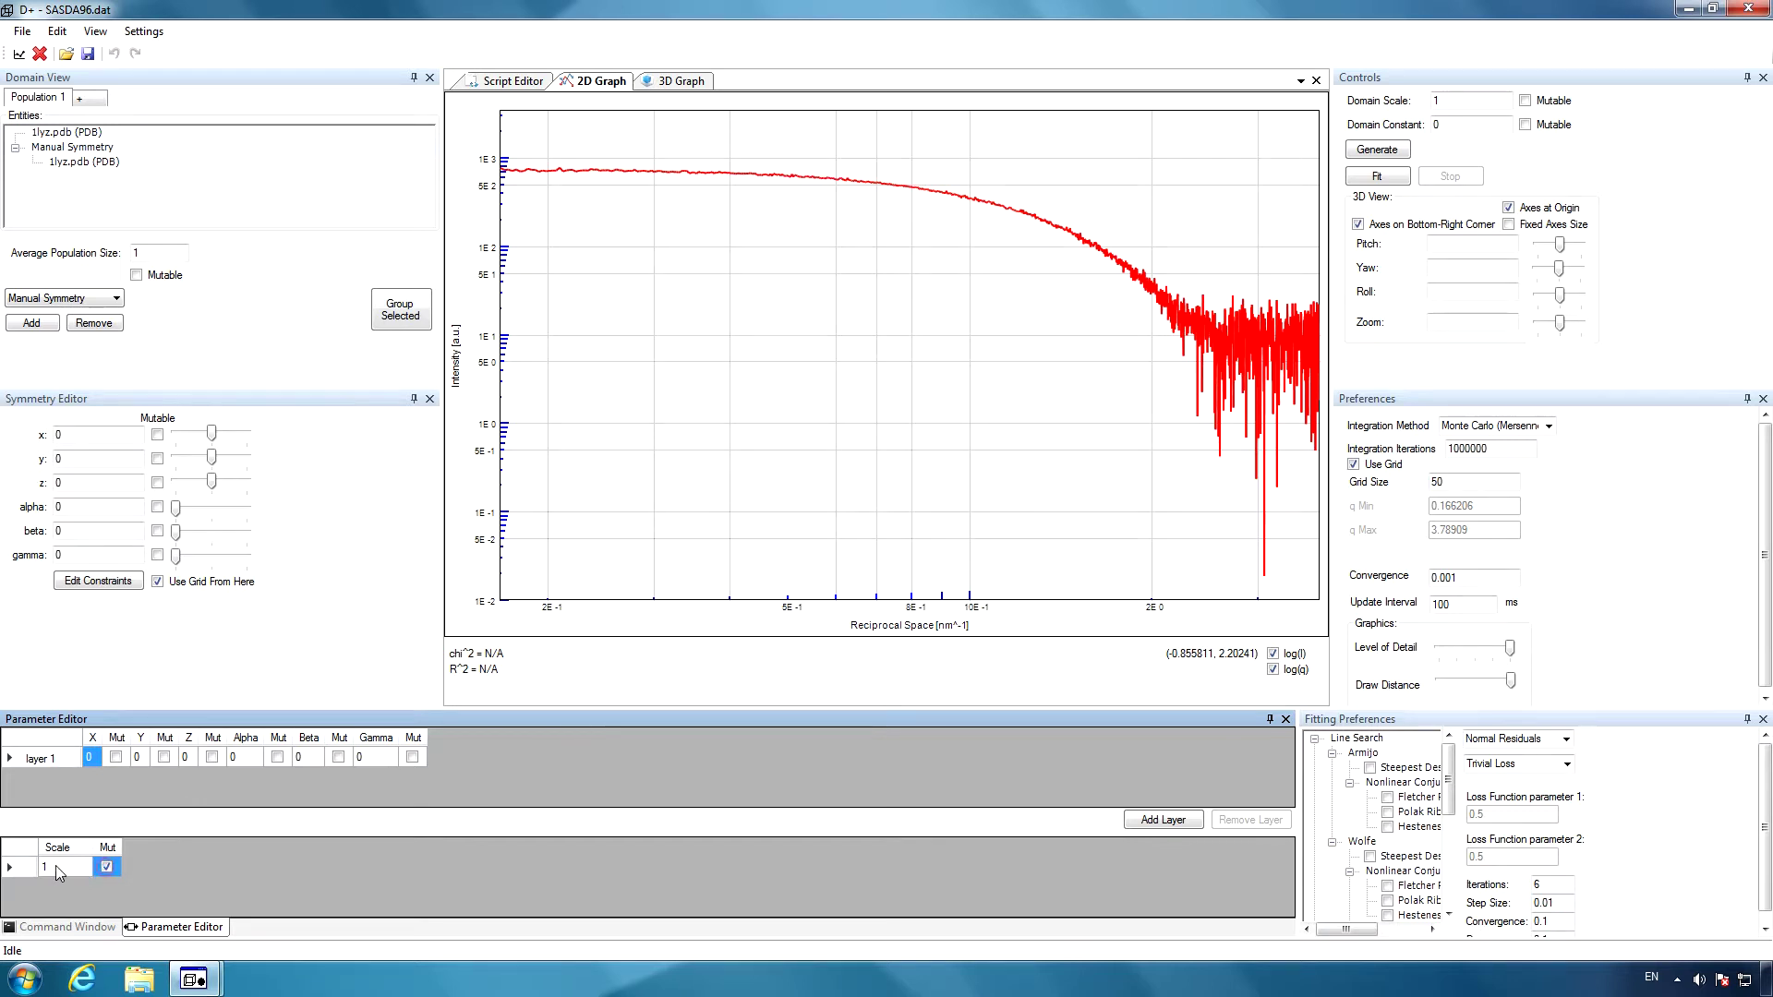
click(55, 866)
text(4)
right_click(72, 869)
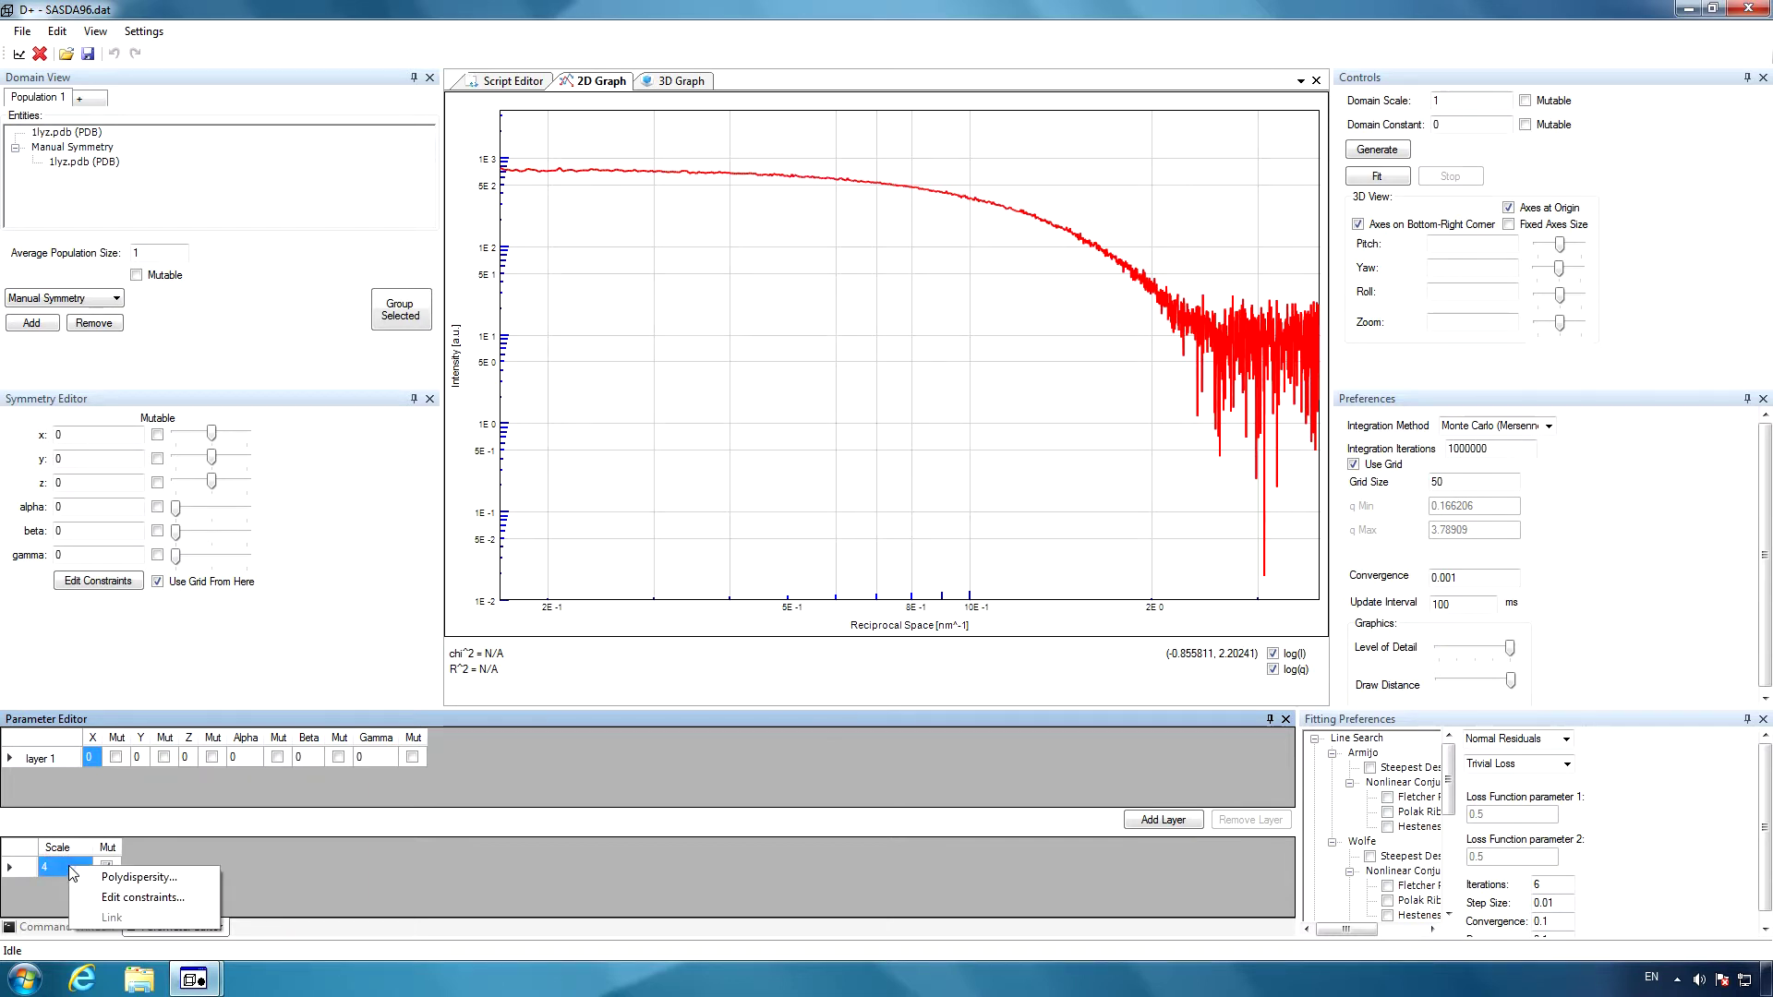
click(113, 899)
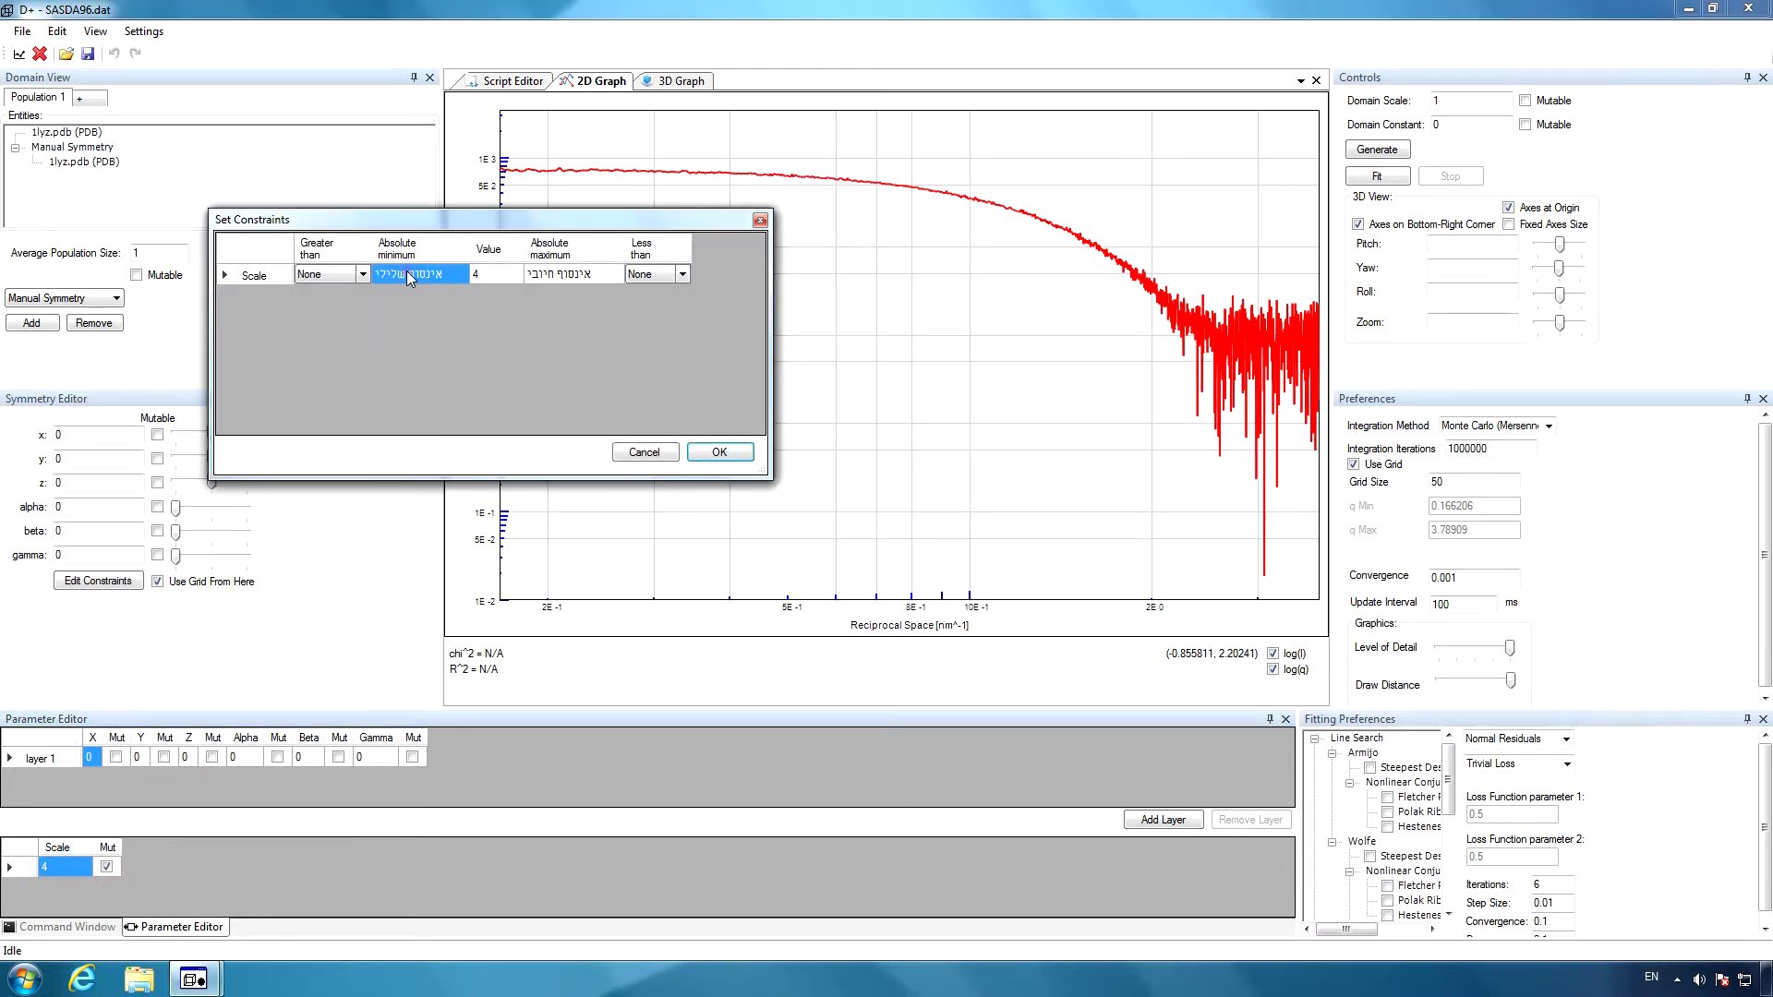
text(3)
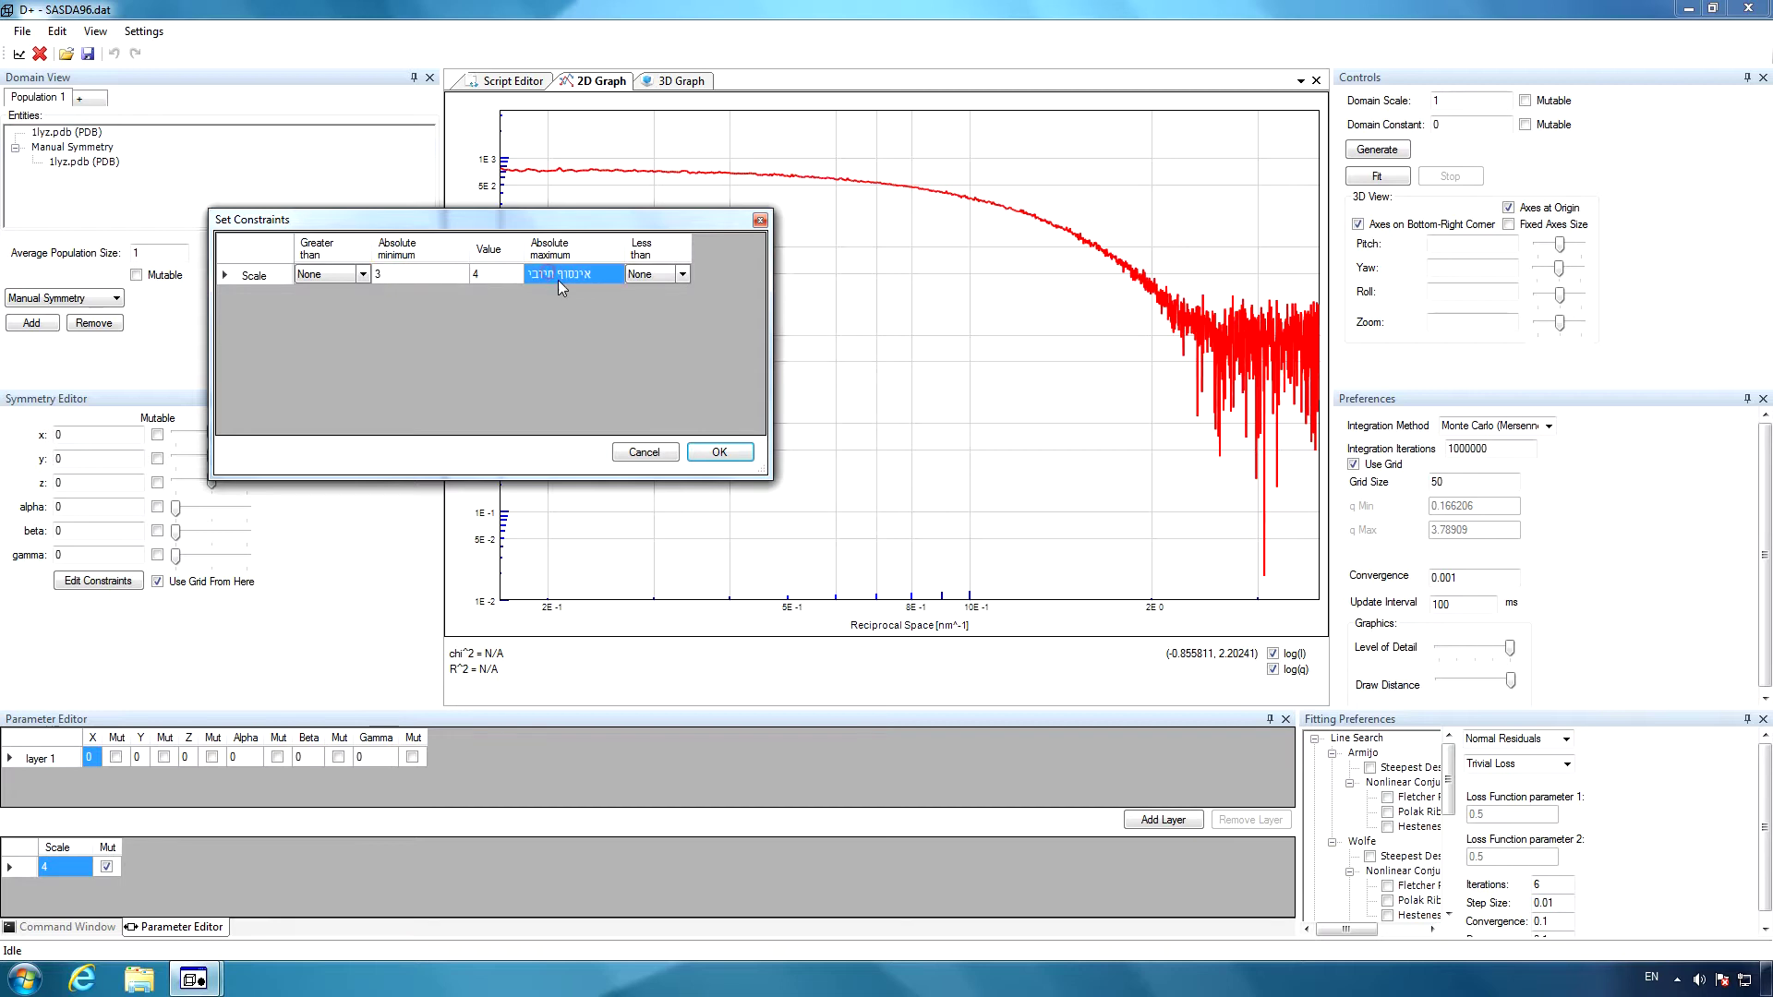
click(717, 452)
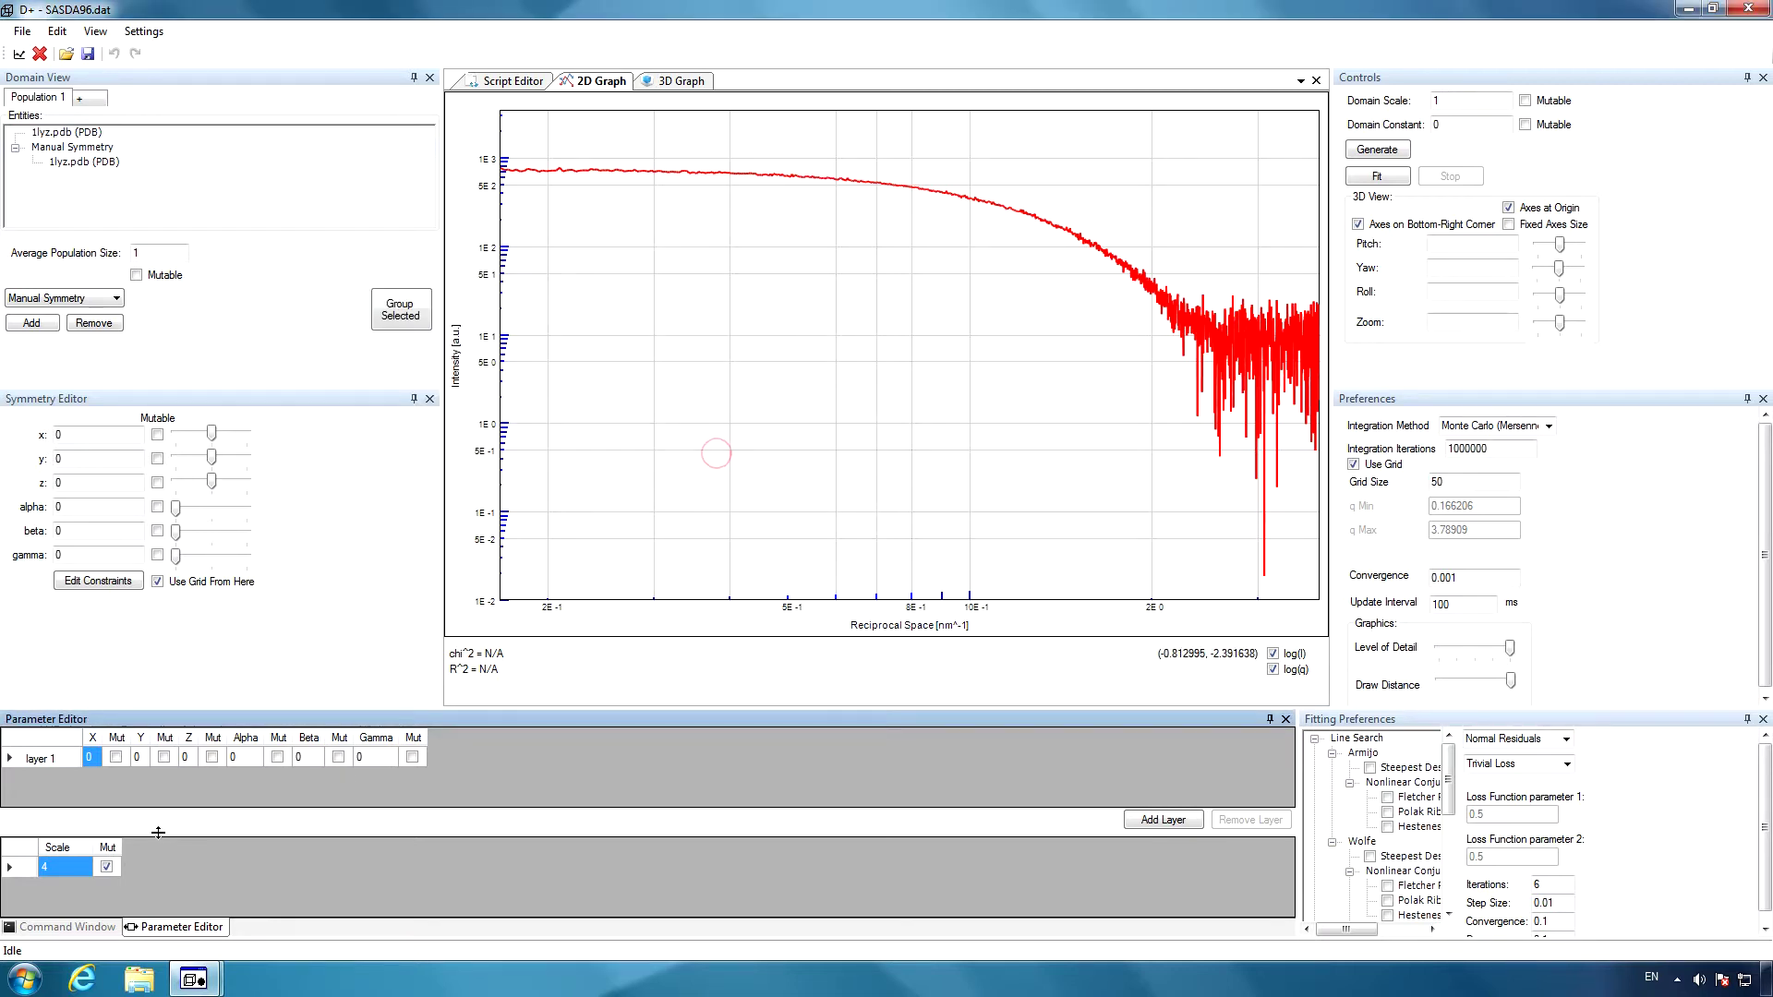
- Make the Domain Scale and Domain Constant mutable and generate the curve for the combined protein and solvation-layer model
click(1525, 101)
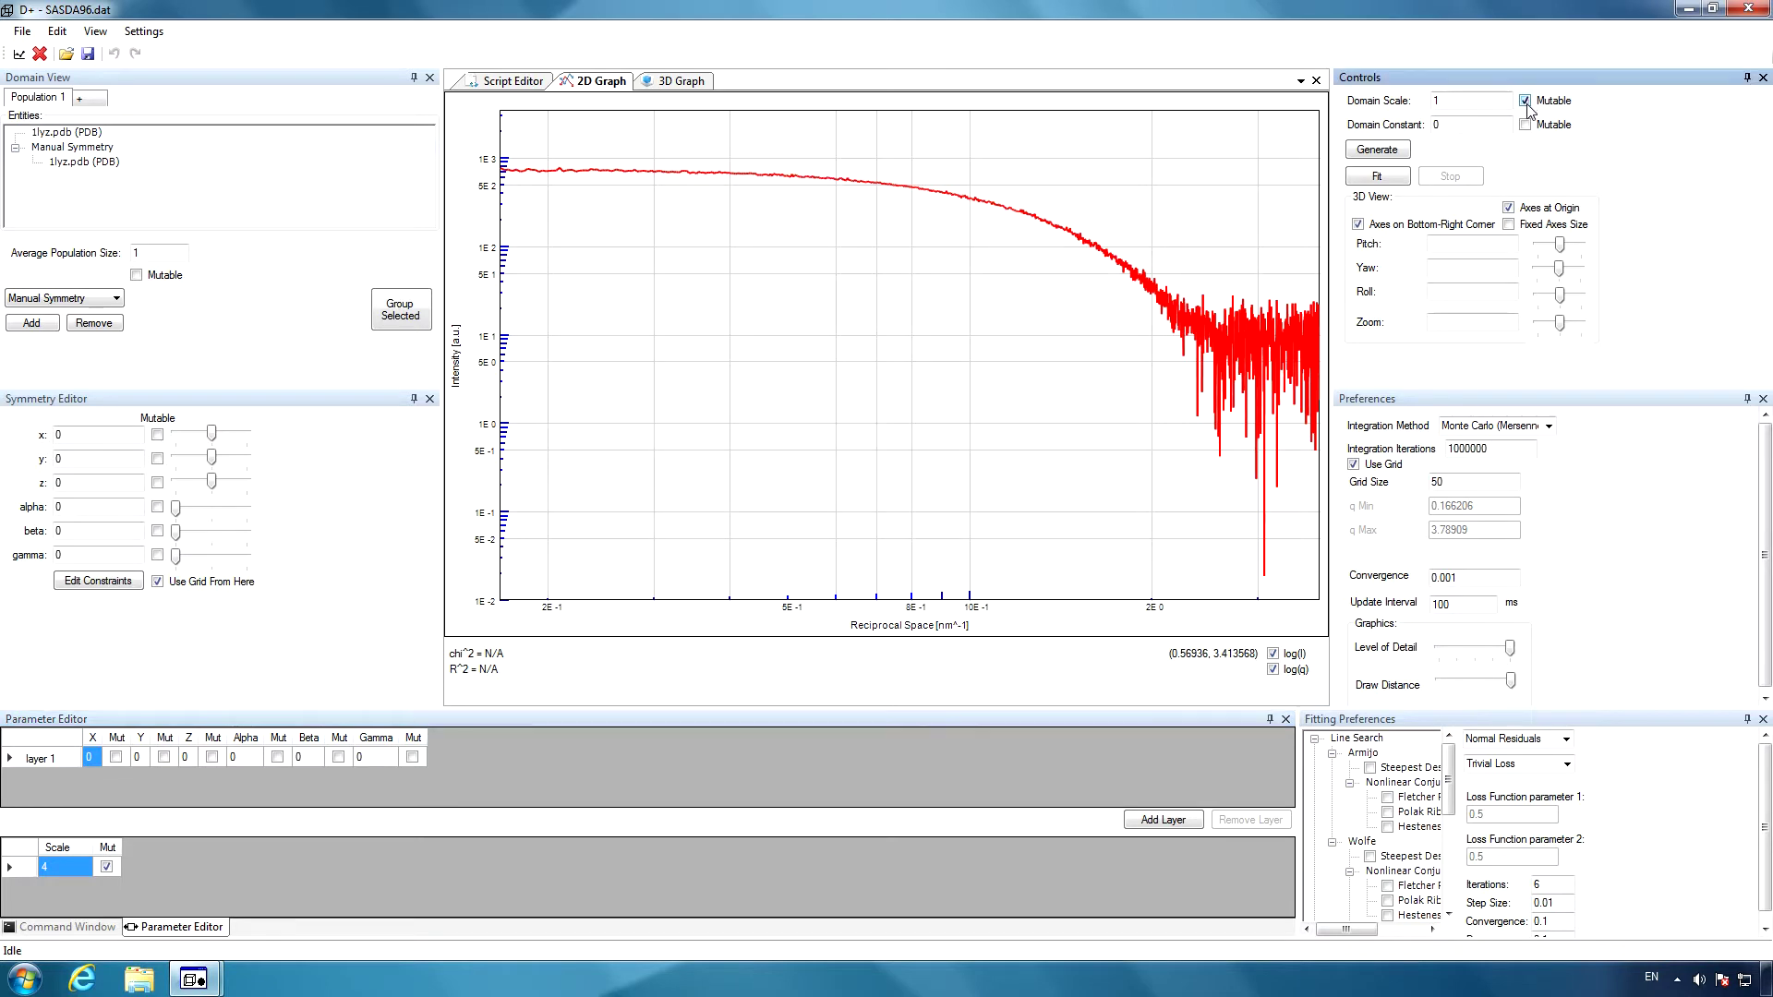
click(1526, 124)
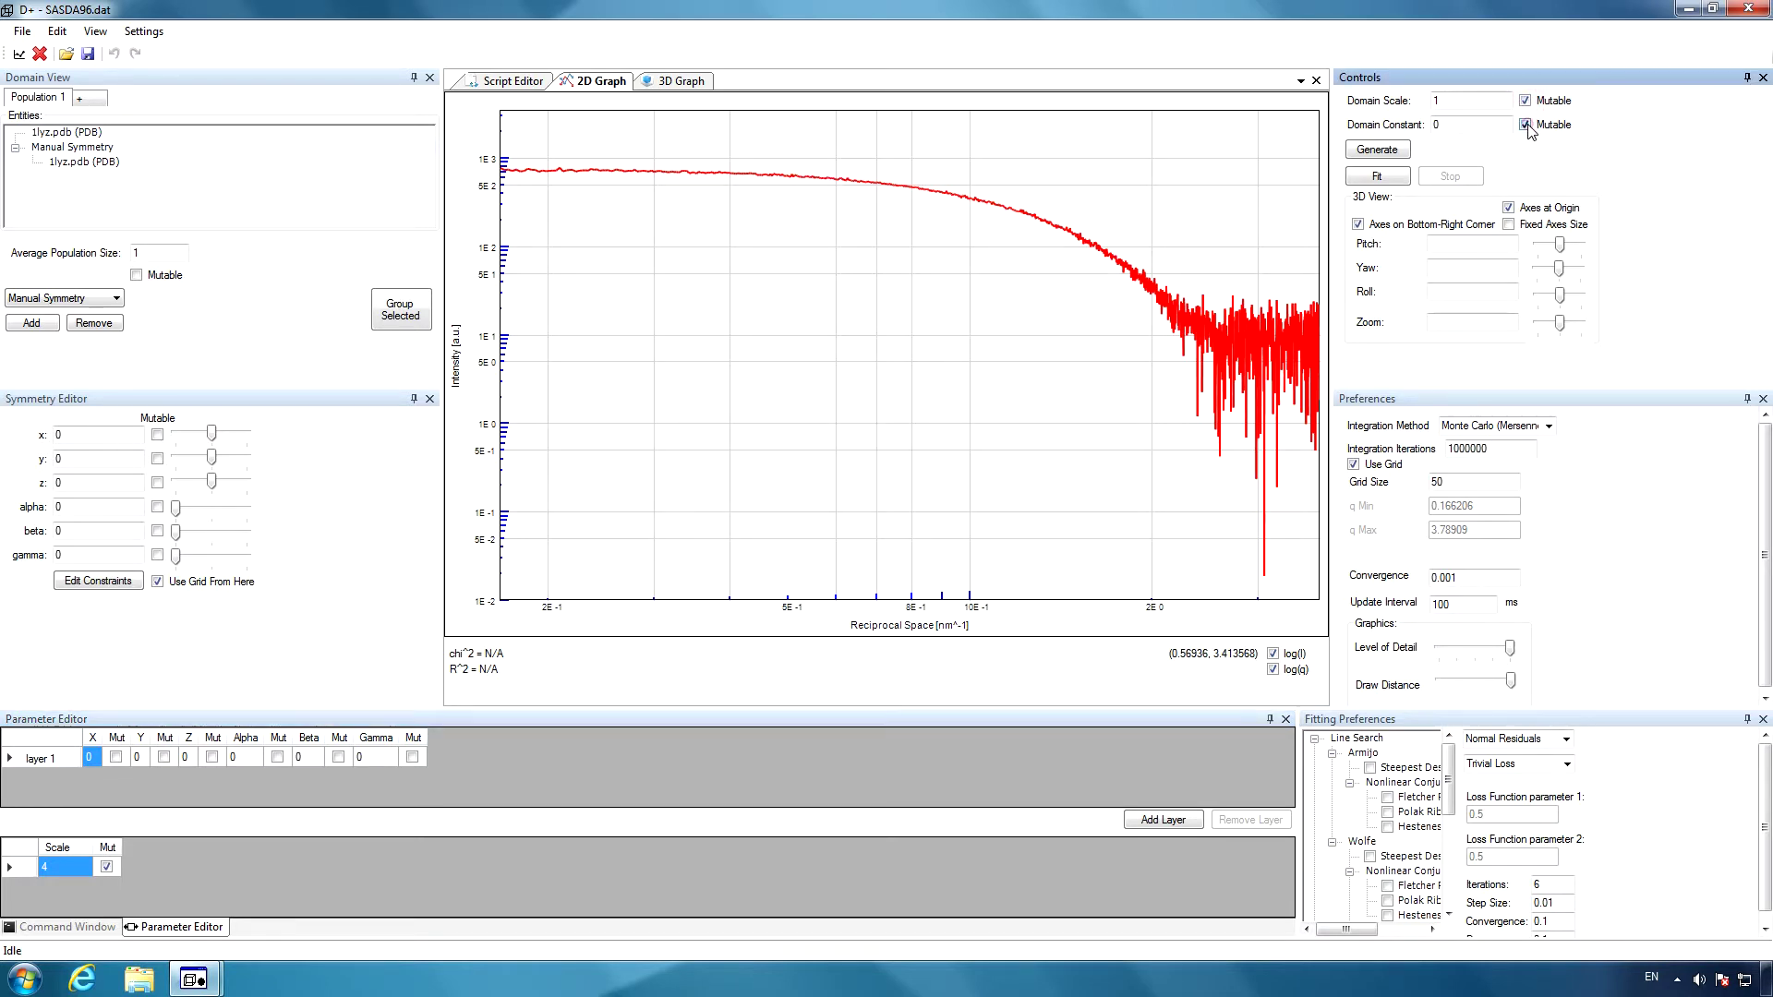
click(88, 135)
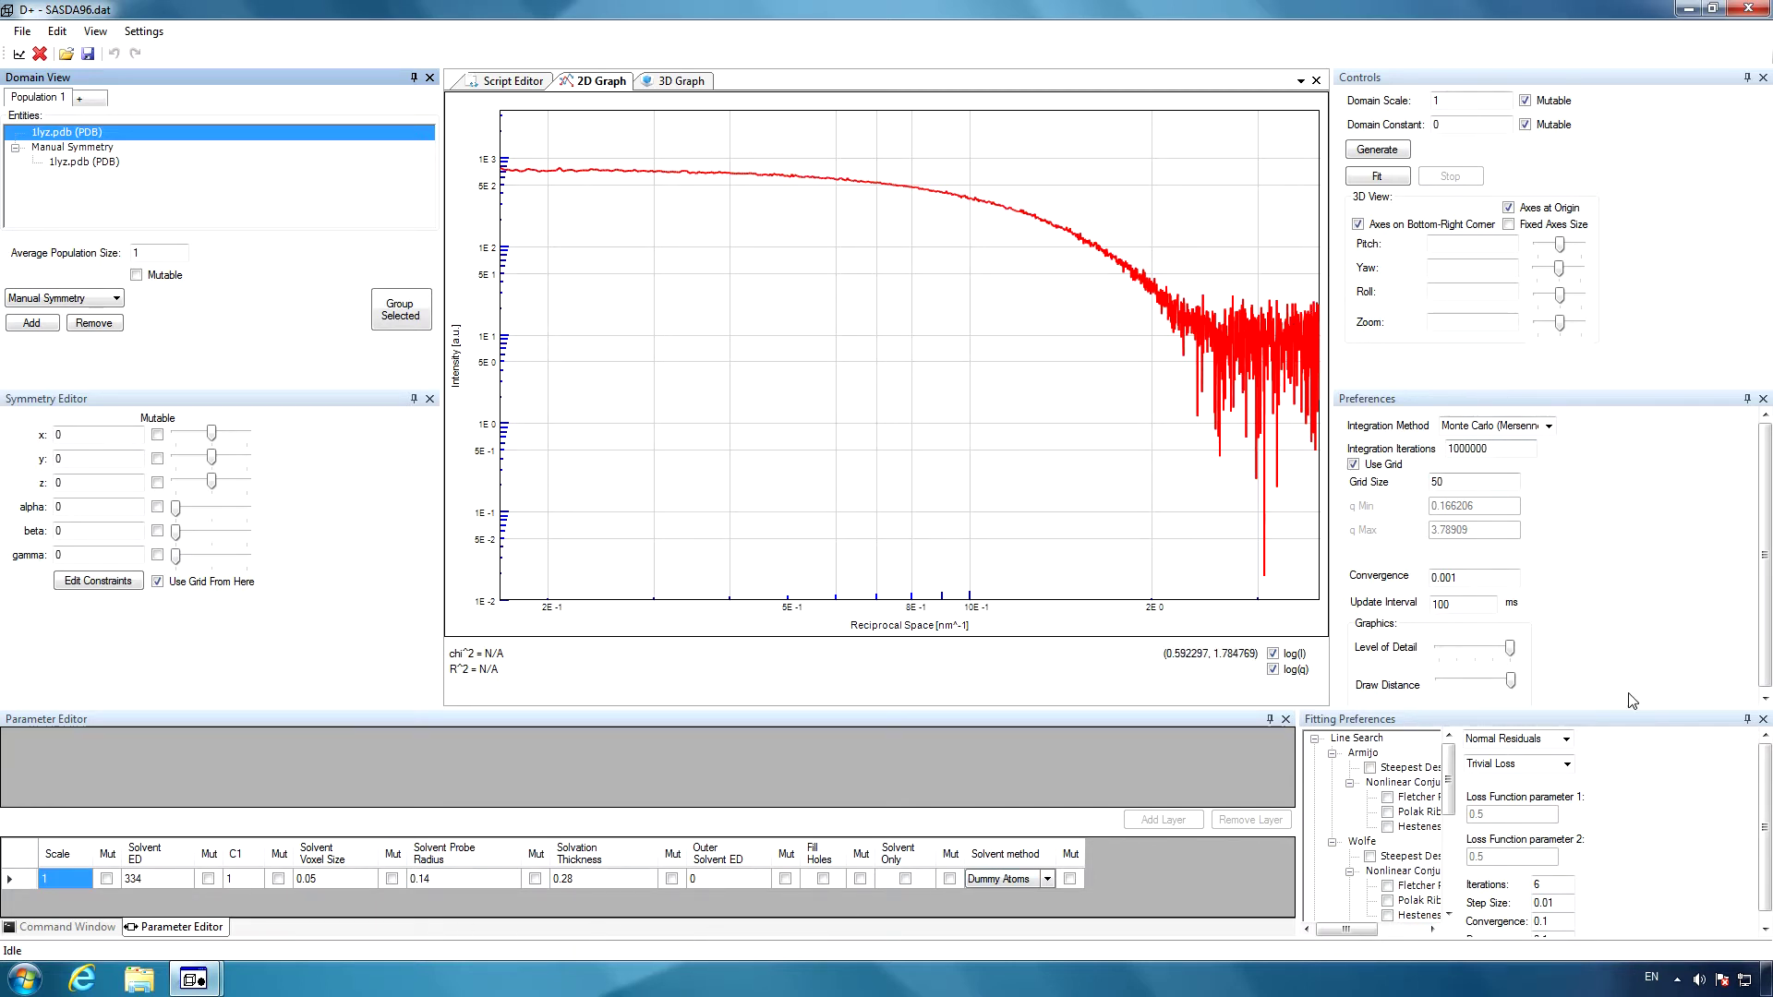
drag(1766, 767, 1770, 773)
mouse_move(1450, 774)
mouse_down()
mouse_move(1450, 810)
mouse_move(1460, 763)
mouse_up()
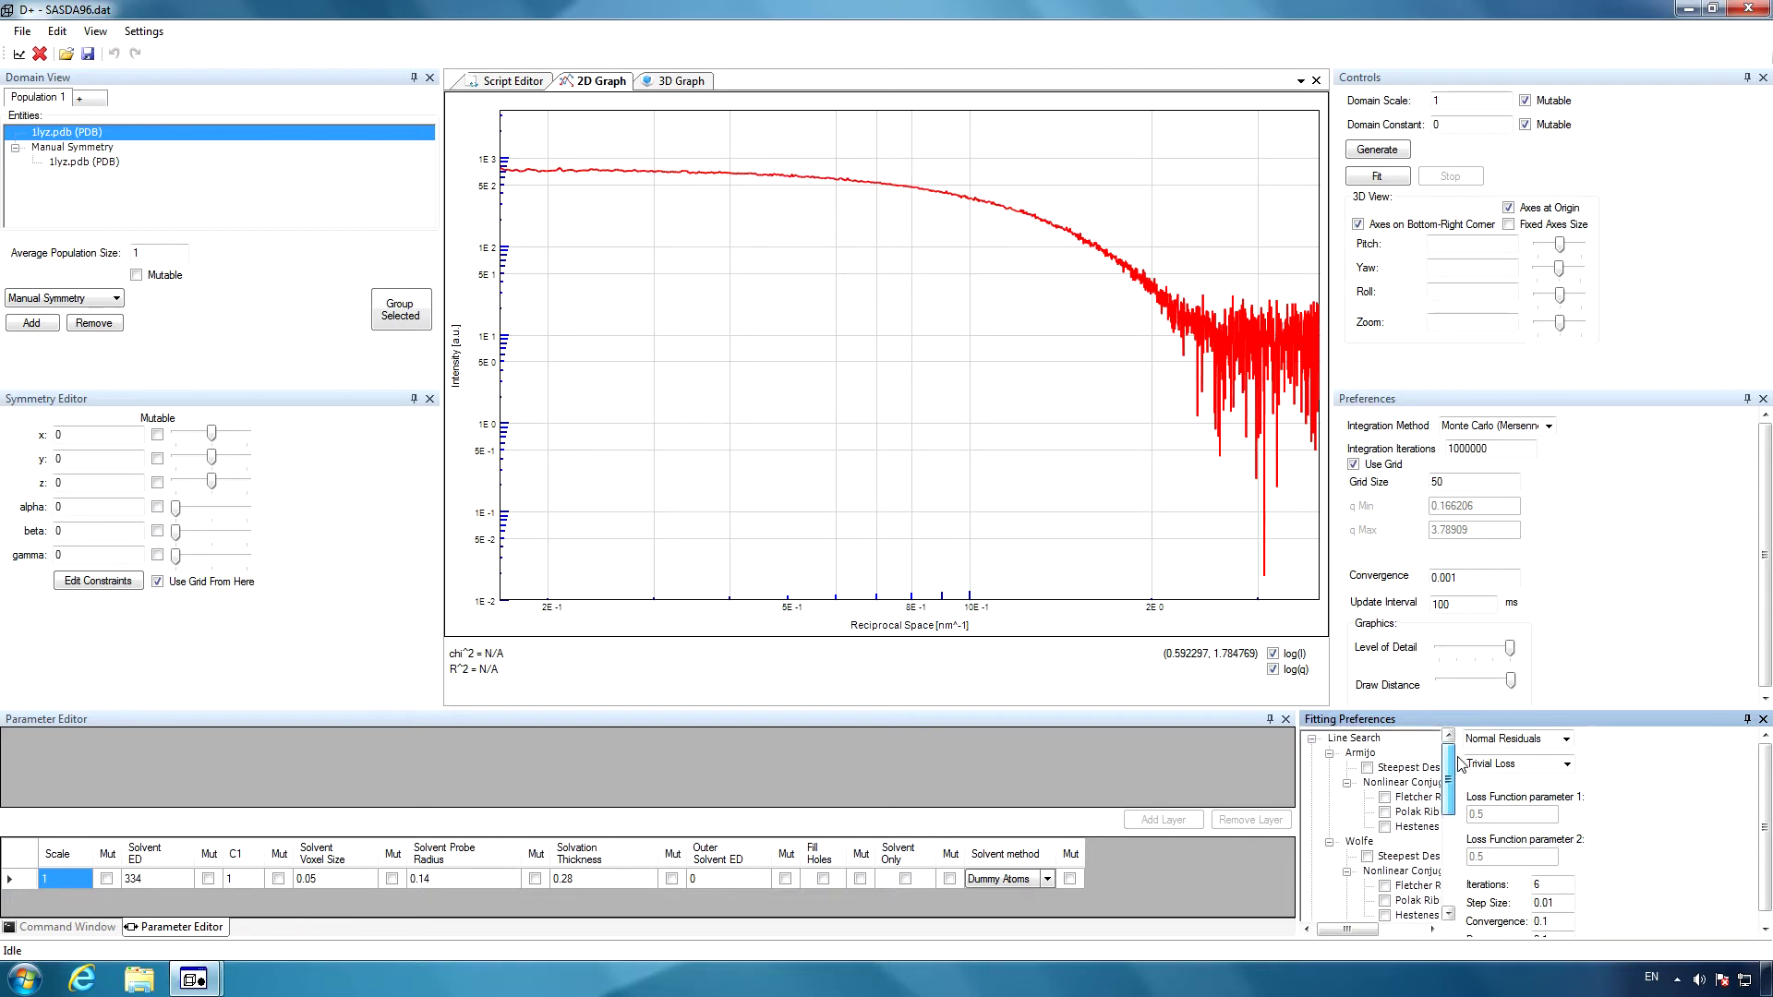
click(1385, 151)
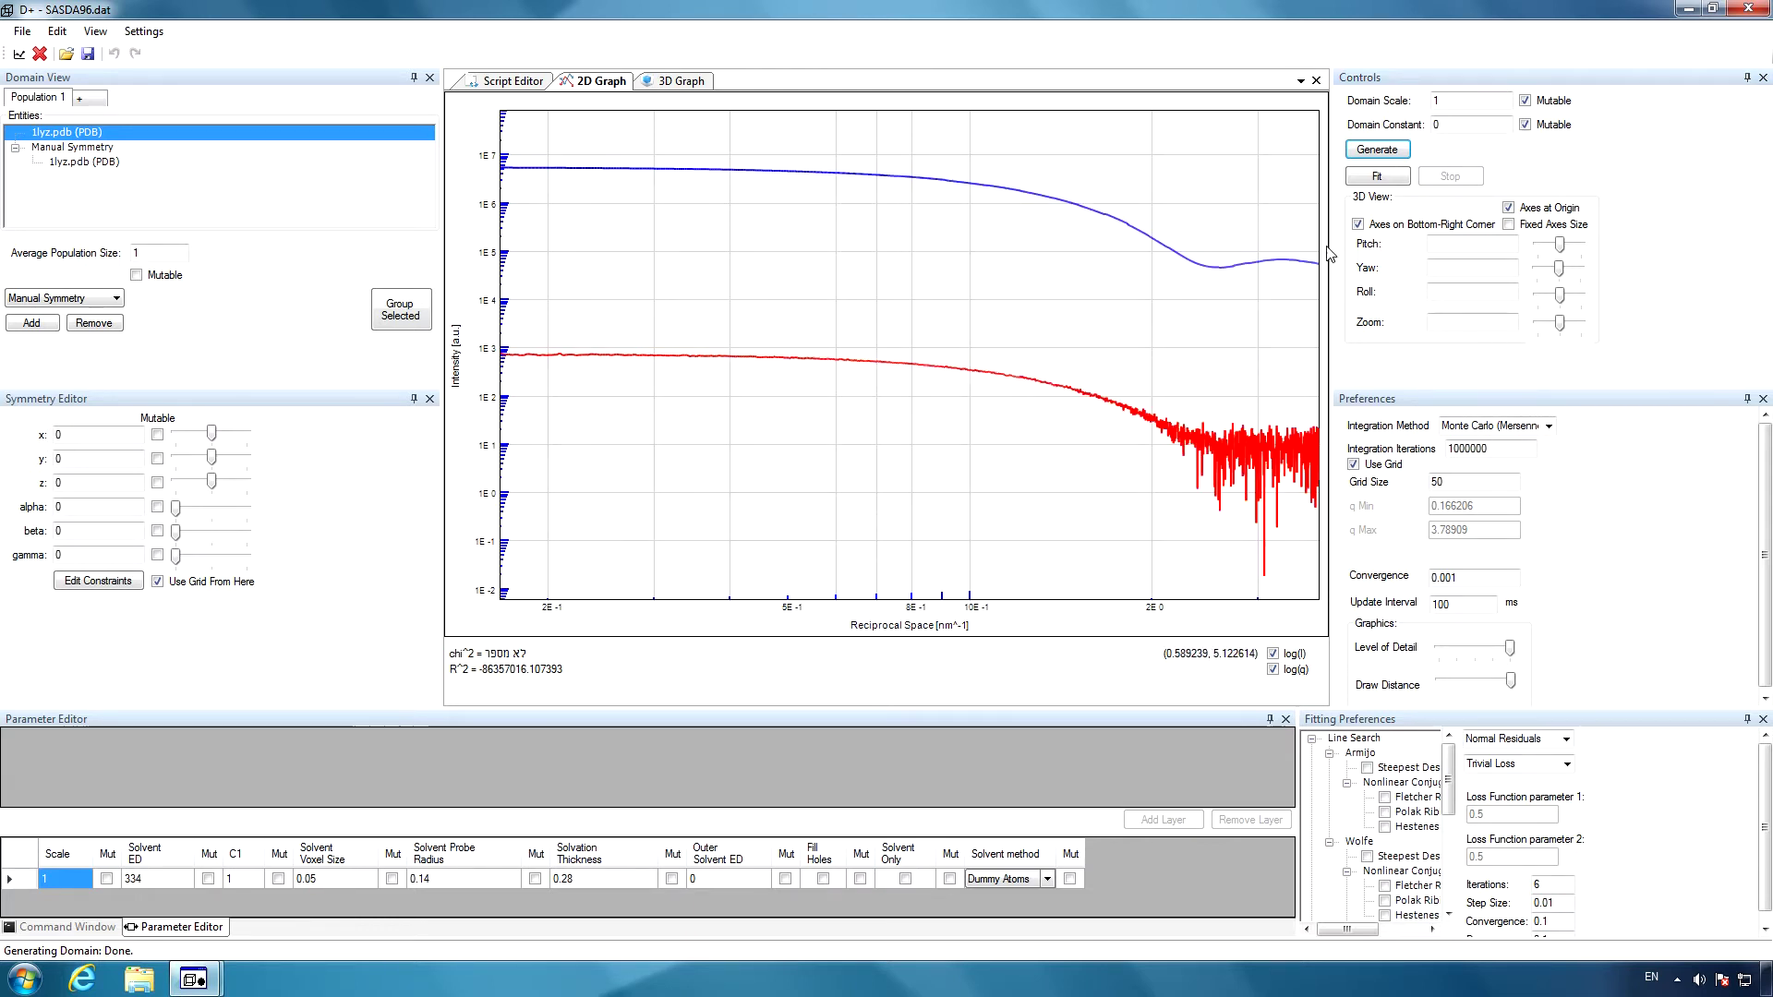
- Fit the combined model to the SASDA96.dat data, and review the console's convergence report and the Manual Symmetry's fitted Scale
click(1378, 177)
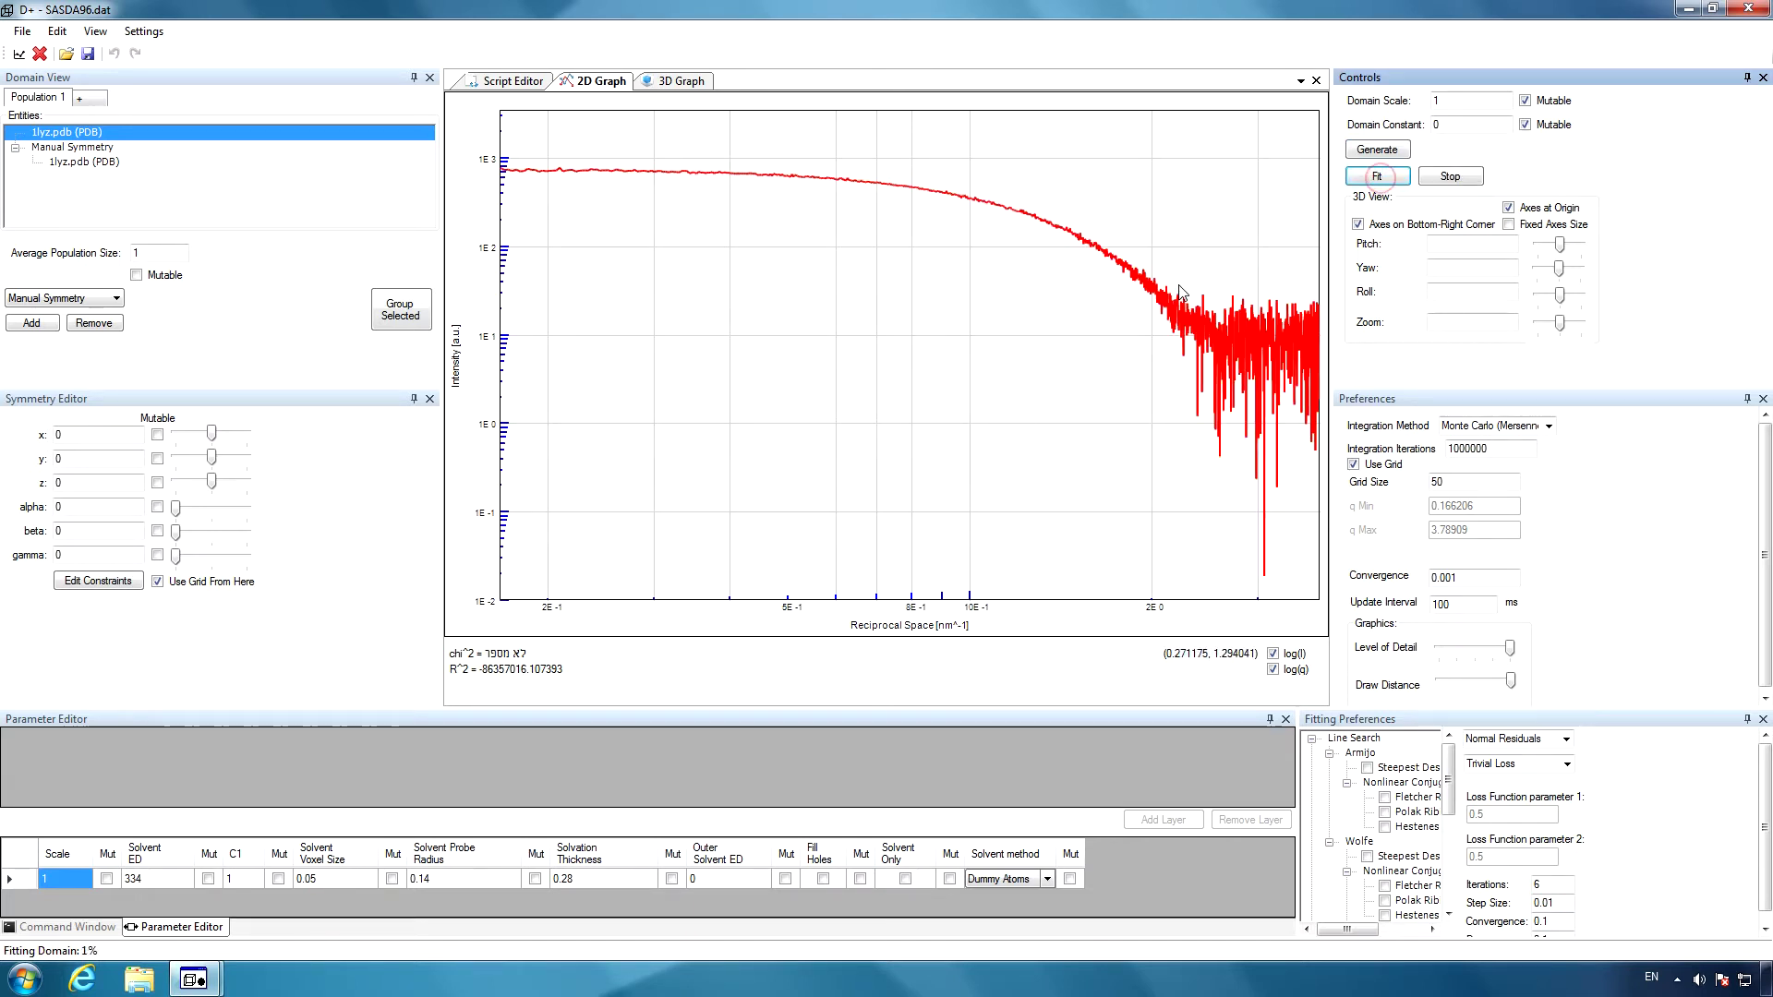
mouse_move(194, 978)
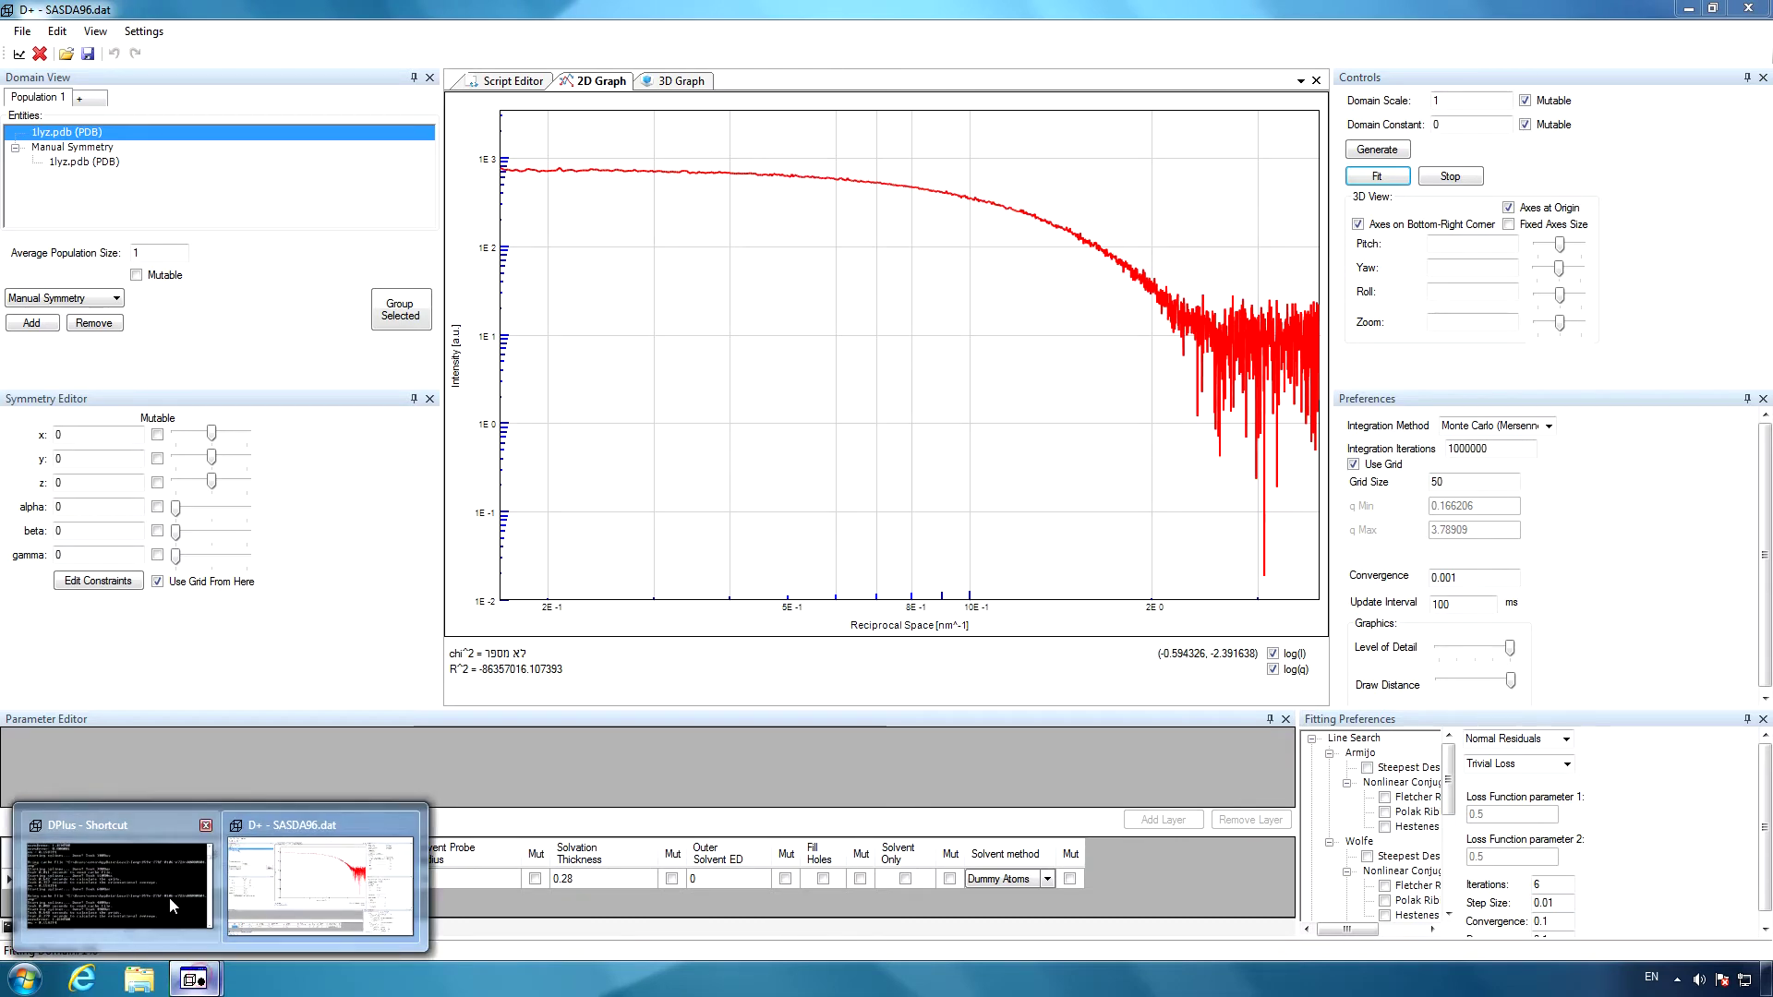
click(169, 898)
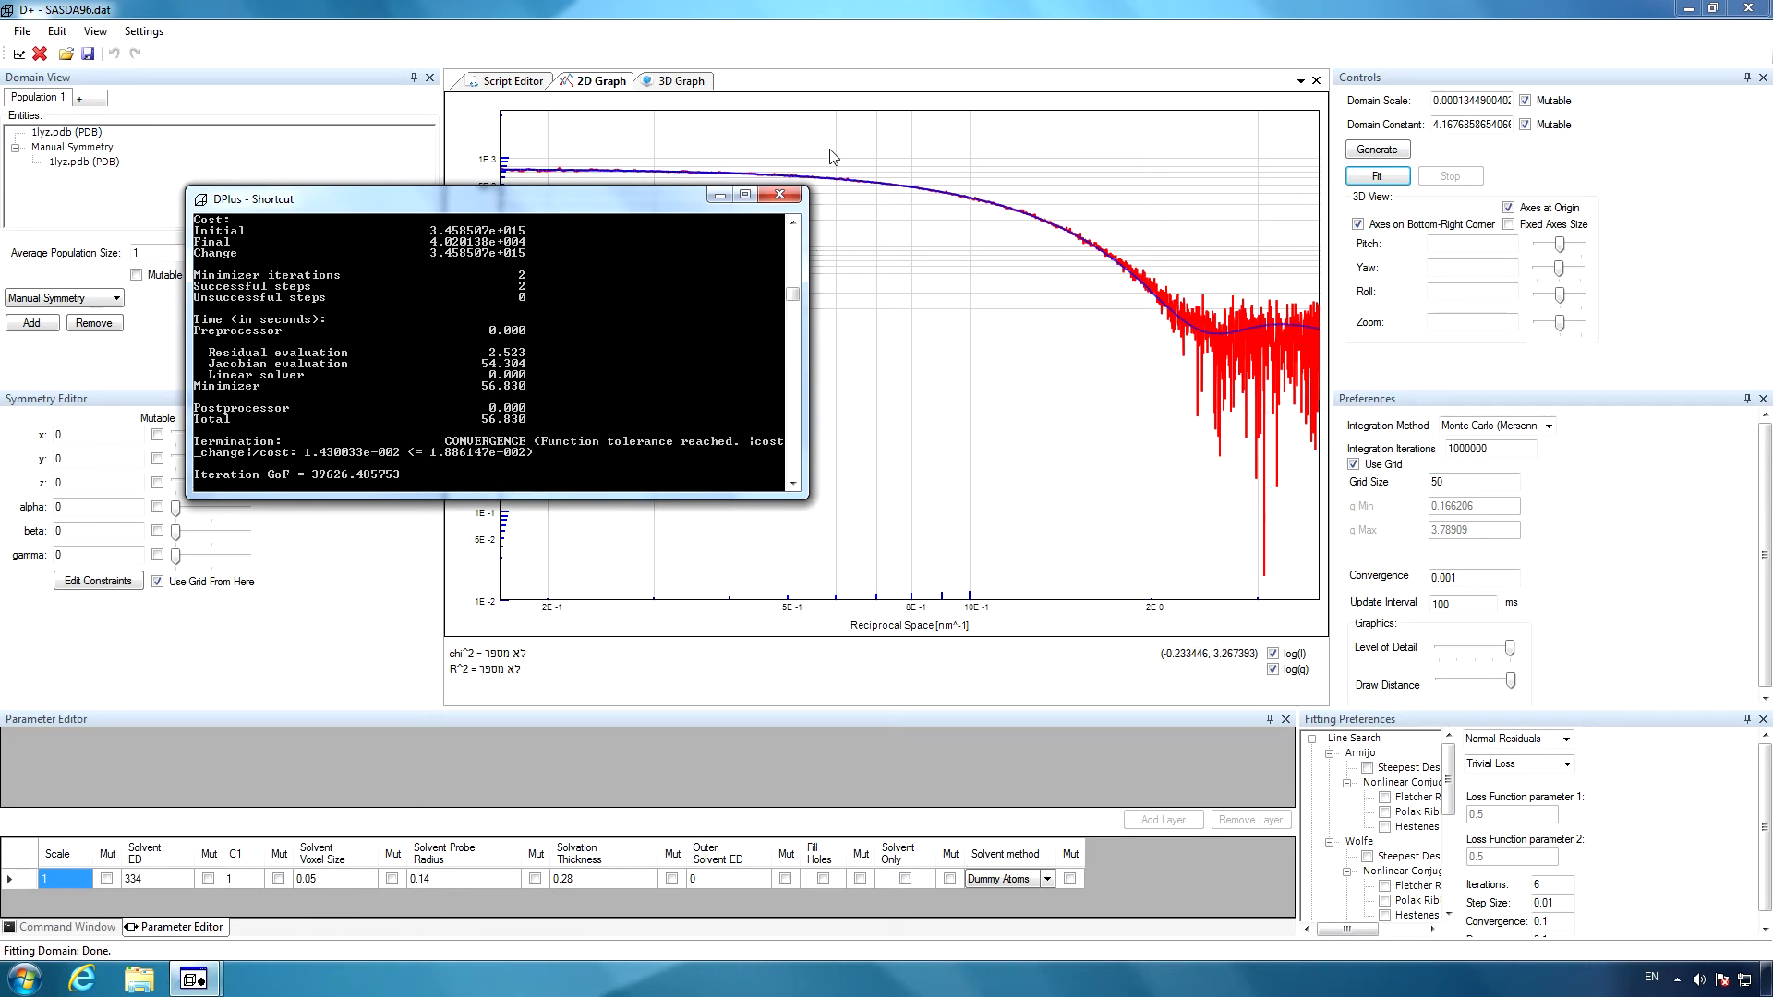
click(811, 11)
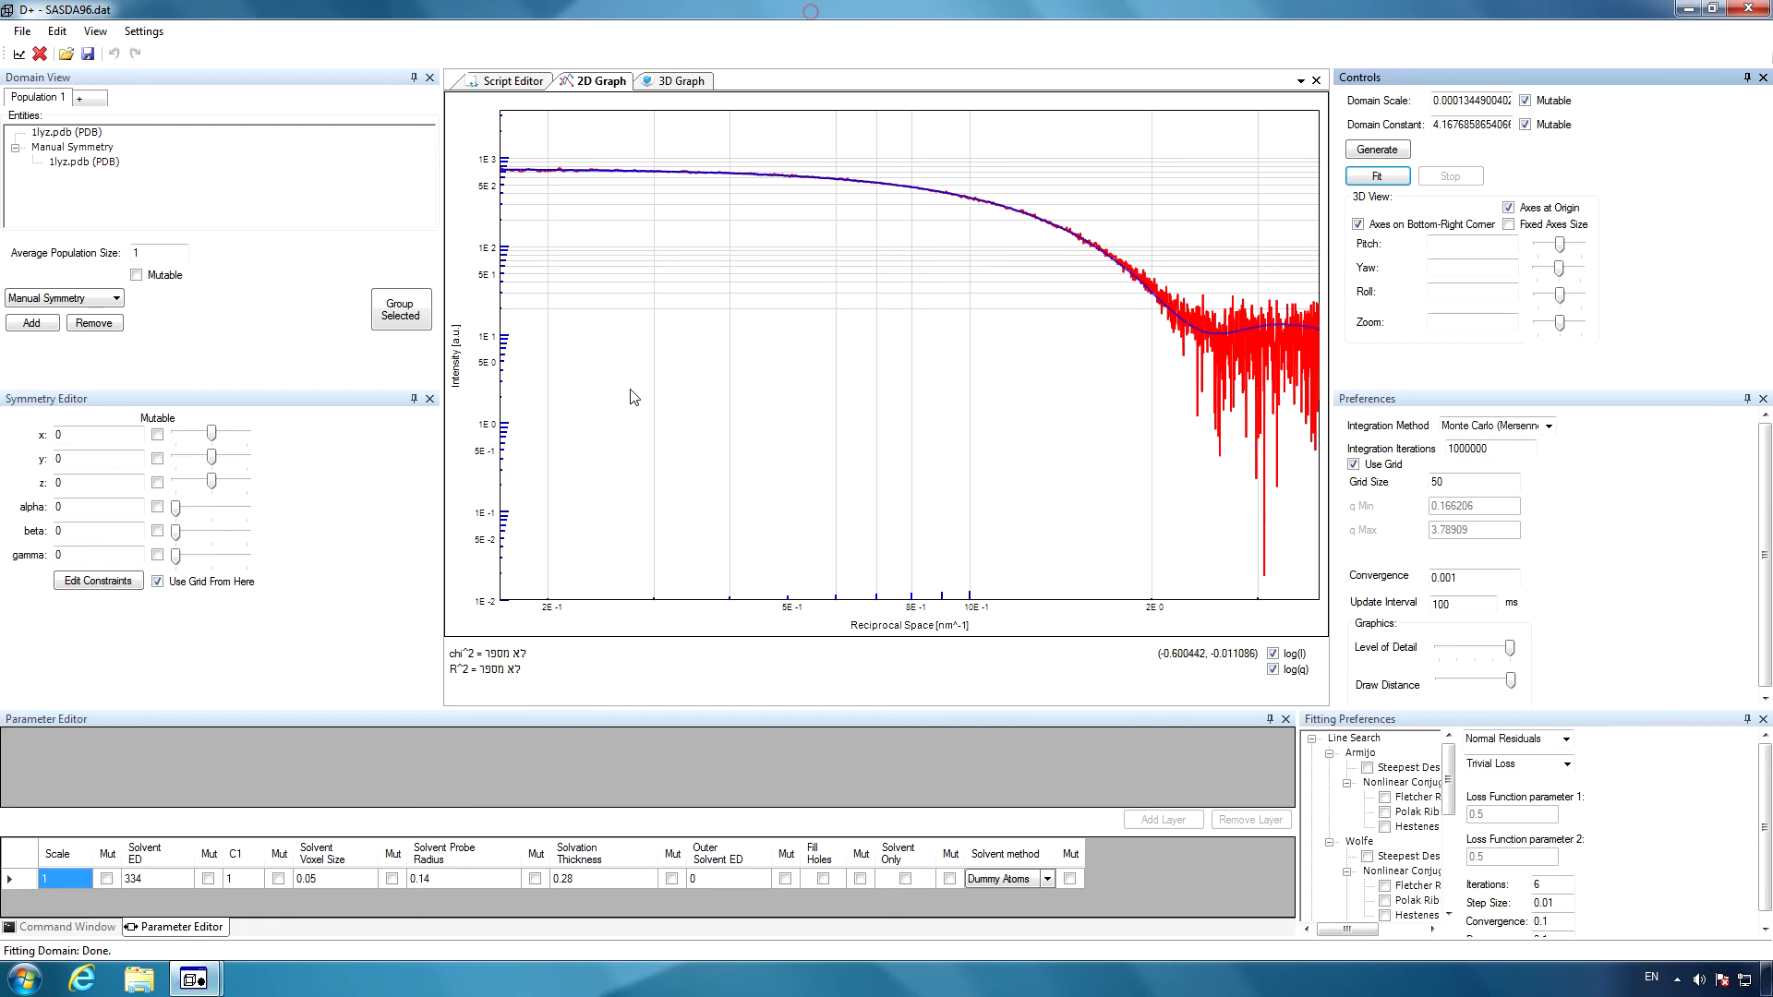
click(70, 146)
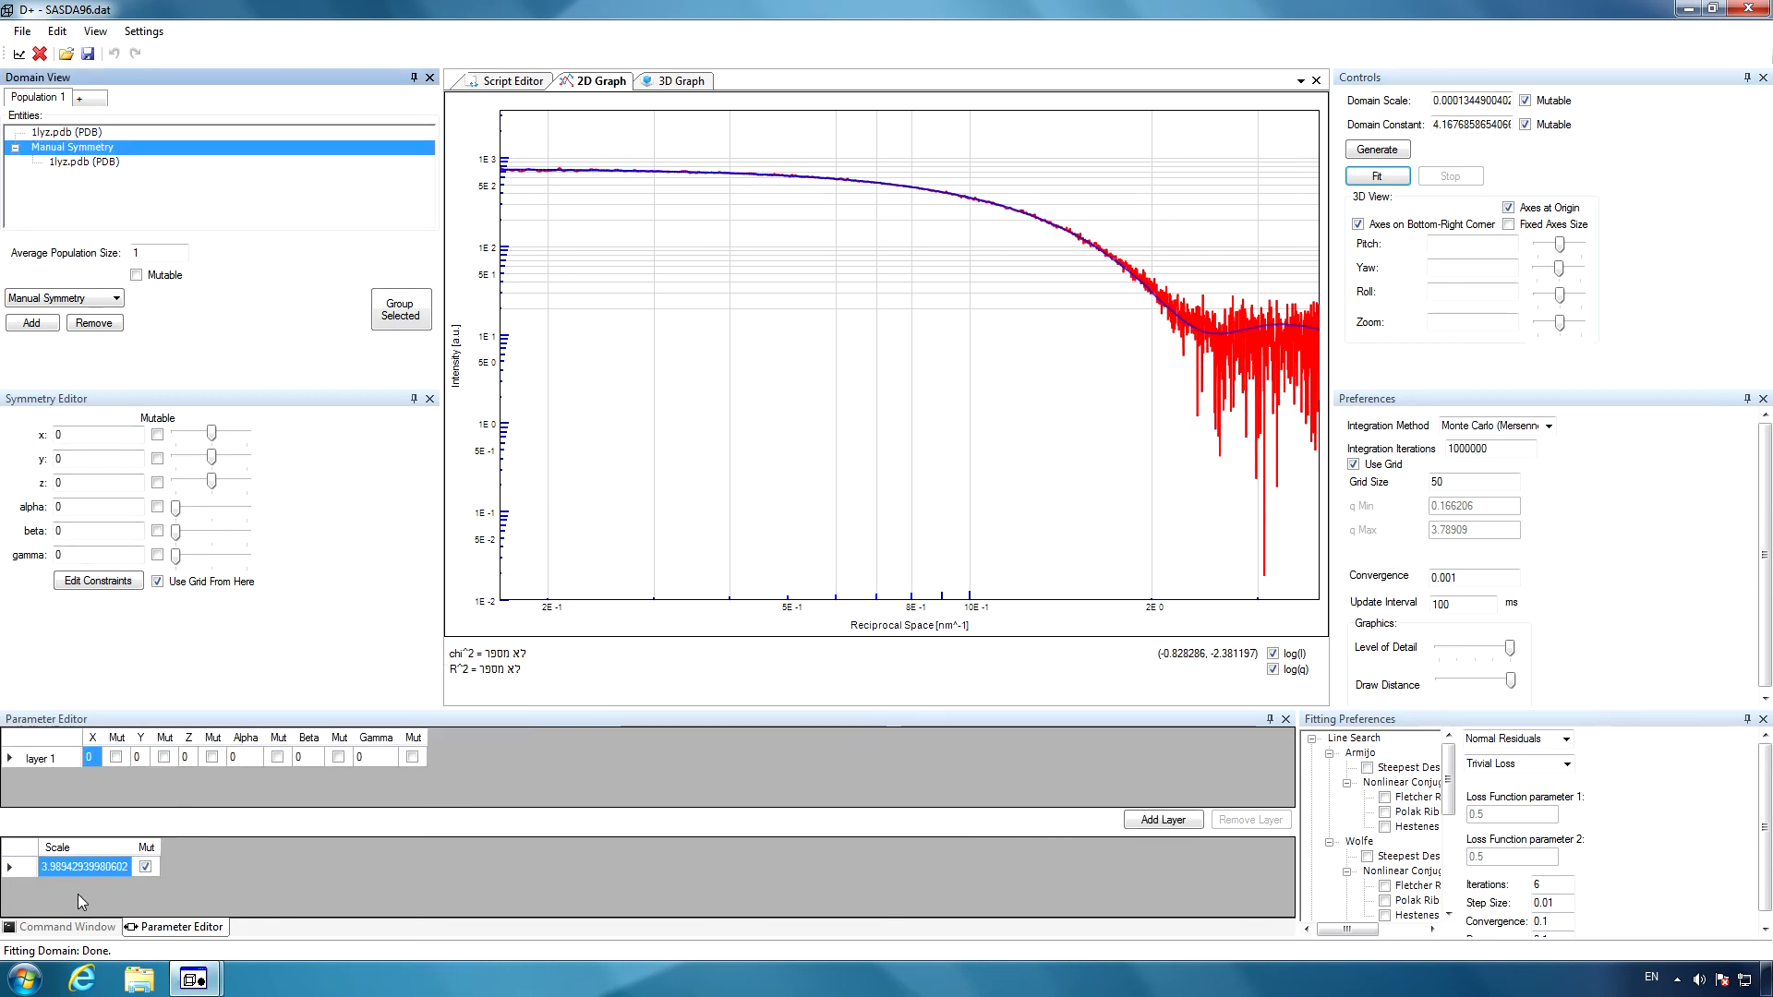